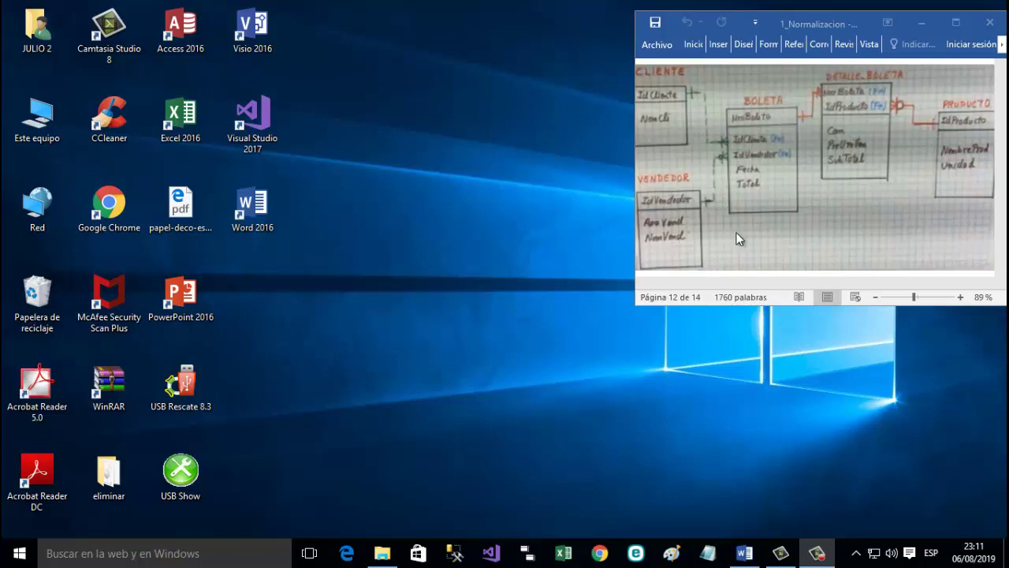
# Open Access 2016 and start a blank desktop database with the file name BD_Almacen.
pyautogui.doubleClick(183, 40)
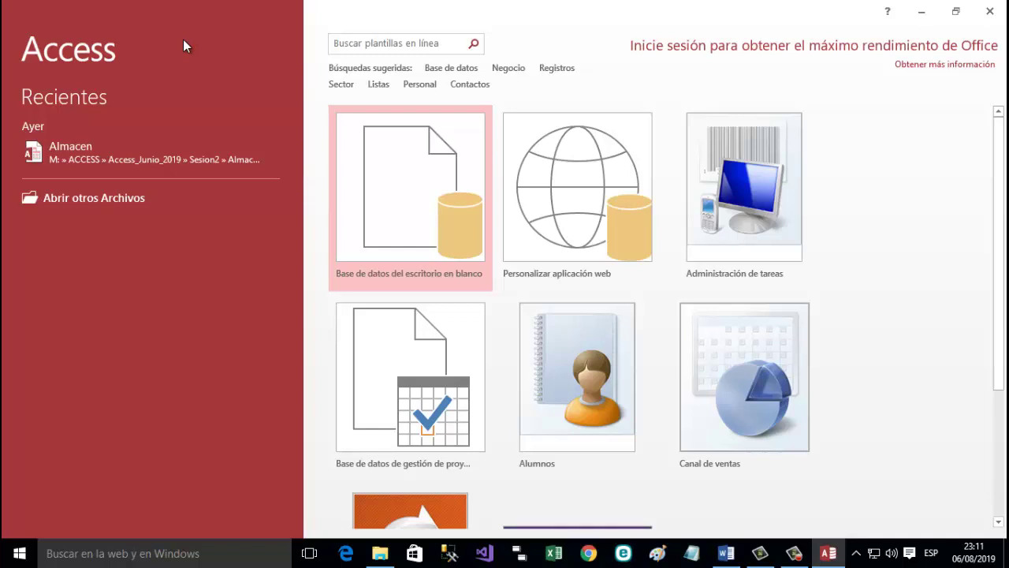
pyautogui.click(386, 207)
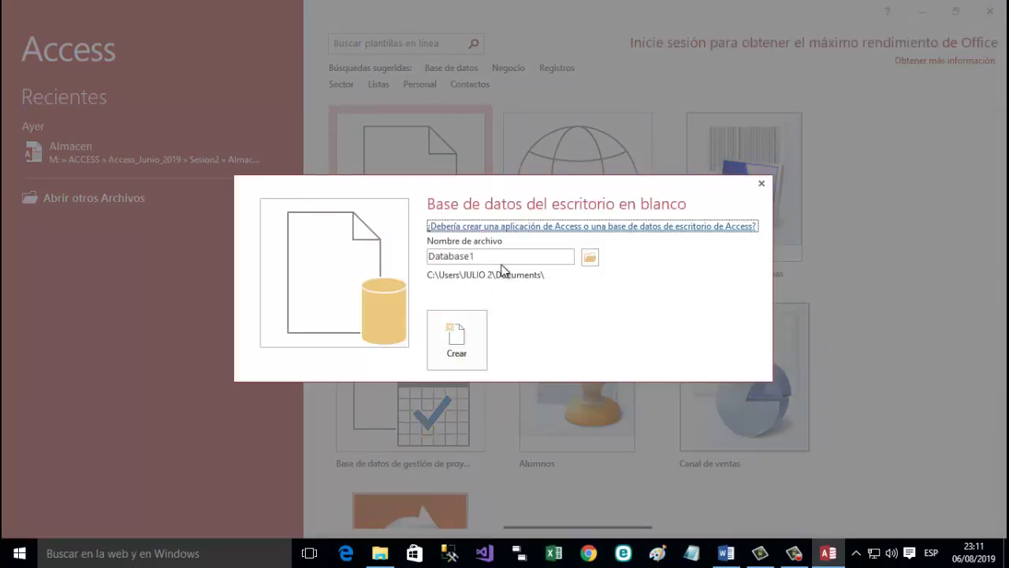
pyautogui.press('Tab')
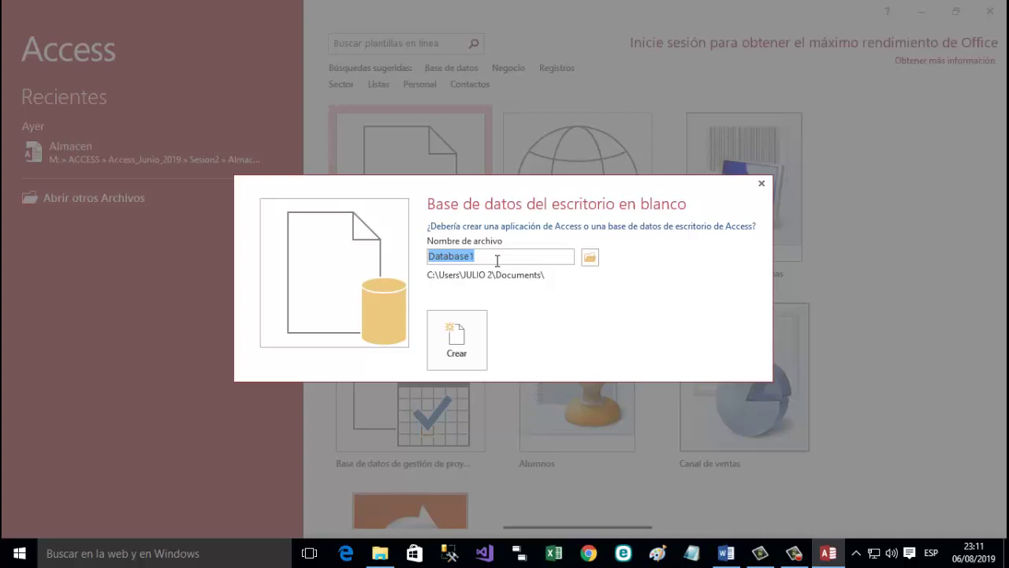
pyautogui.write('BD')
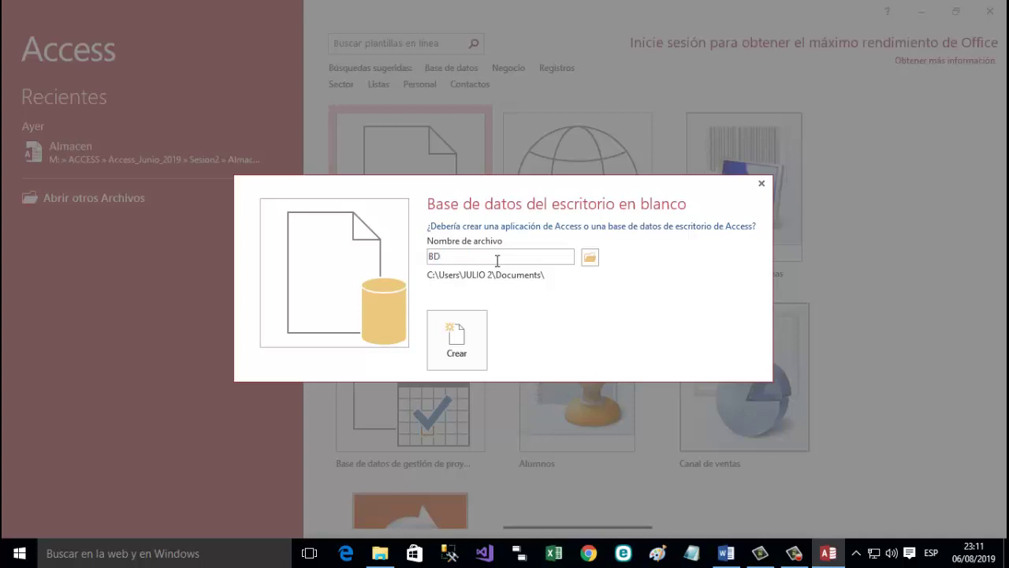
pyautogui.write('_Almacen')
# Create a folder named Pruebas on the WINDOWS 10 (C:) drive and choose it as the location for BD_Almacen.
pyautogui.click(590, 259)
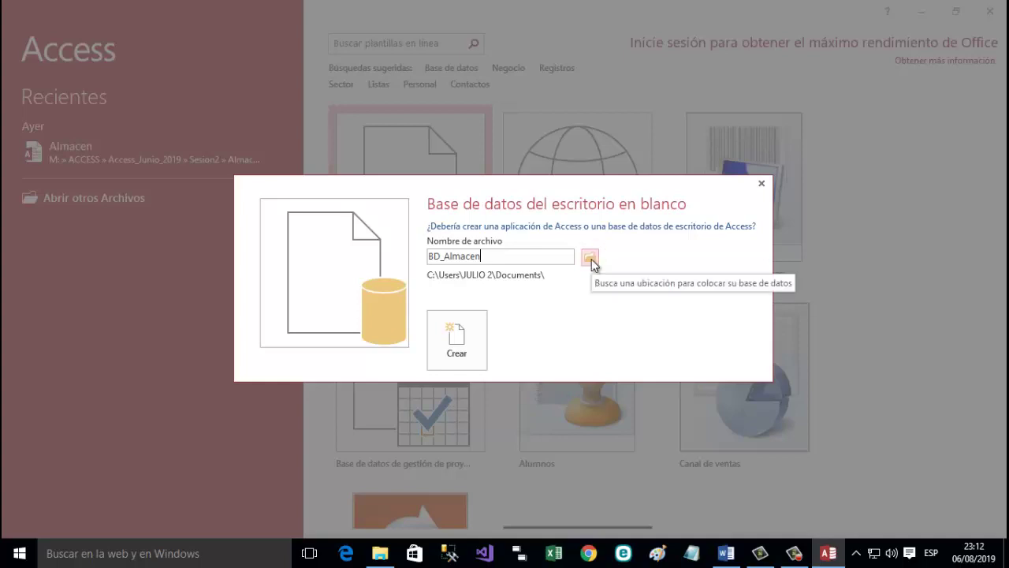
pyautogui.click(591, 260)
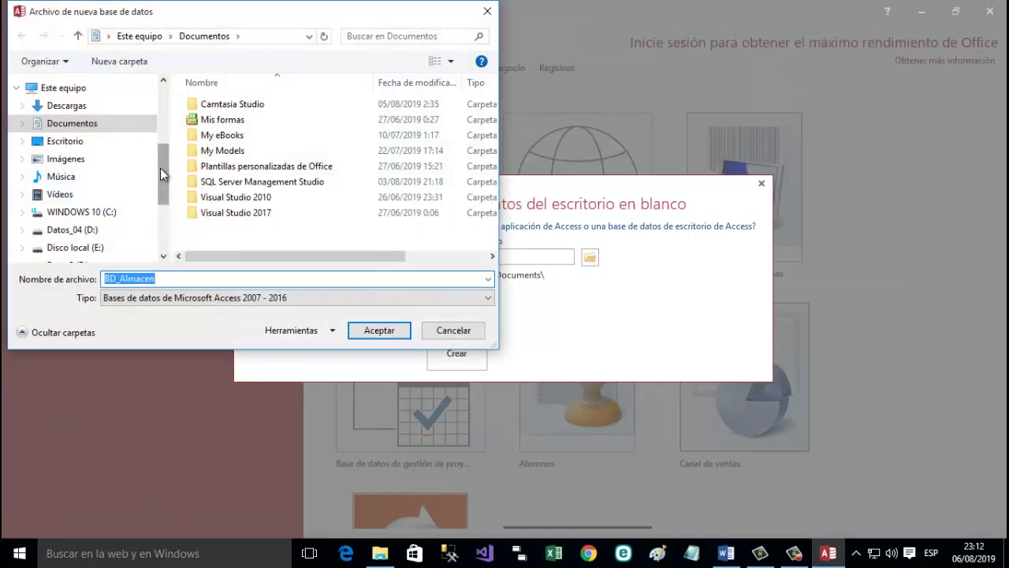
pyautogui.moveTo(160, 168); pyautogui.dragTo(161, 194)
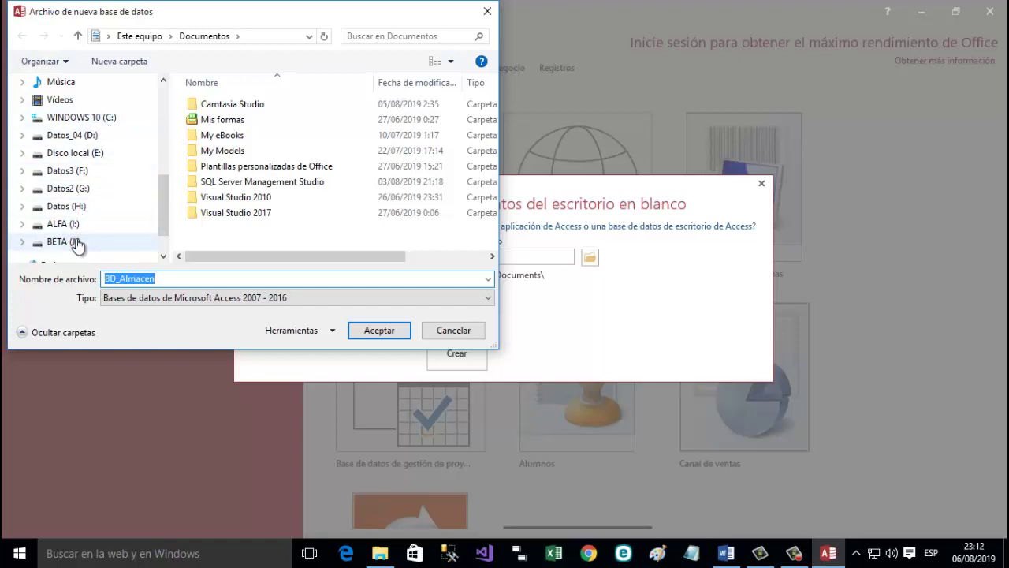
pyautogui.click(104, 117)
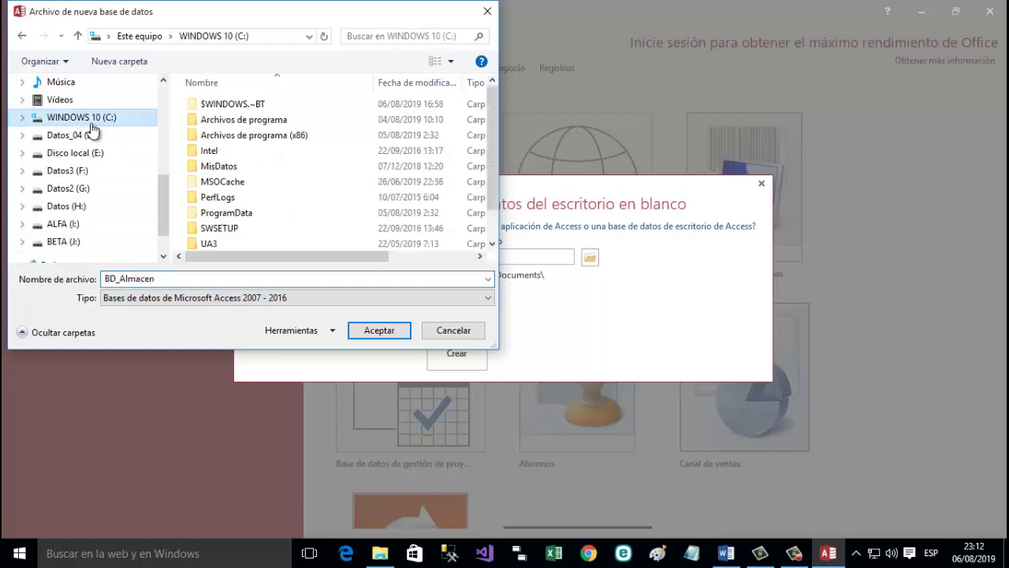
pyautogui.click(139, 66)
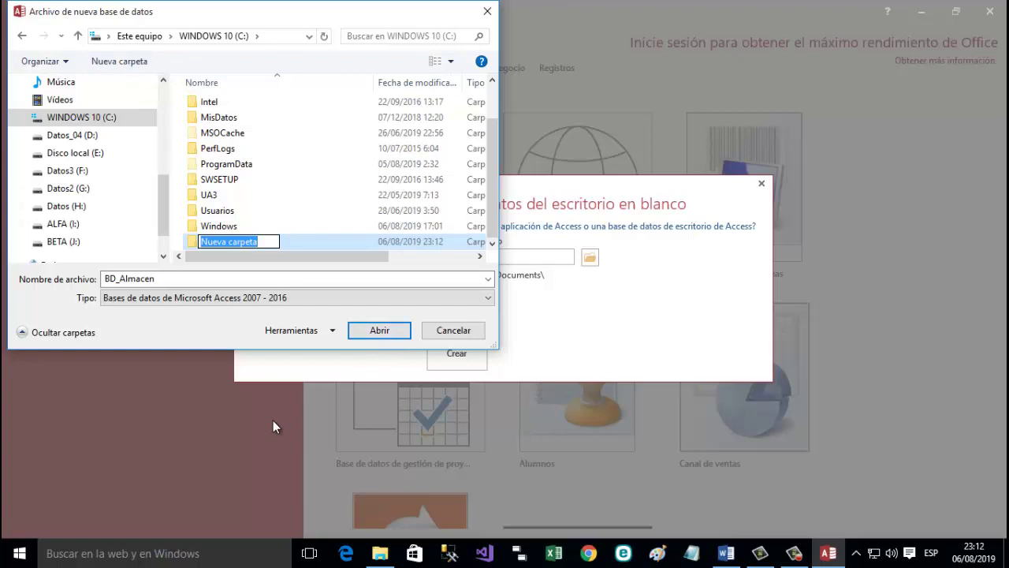
pyautogui.write('Prue')
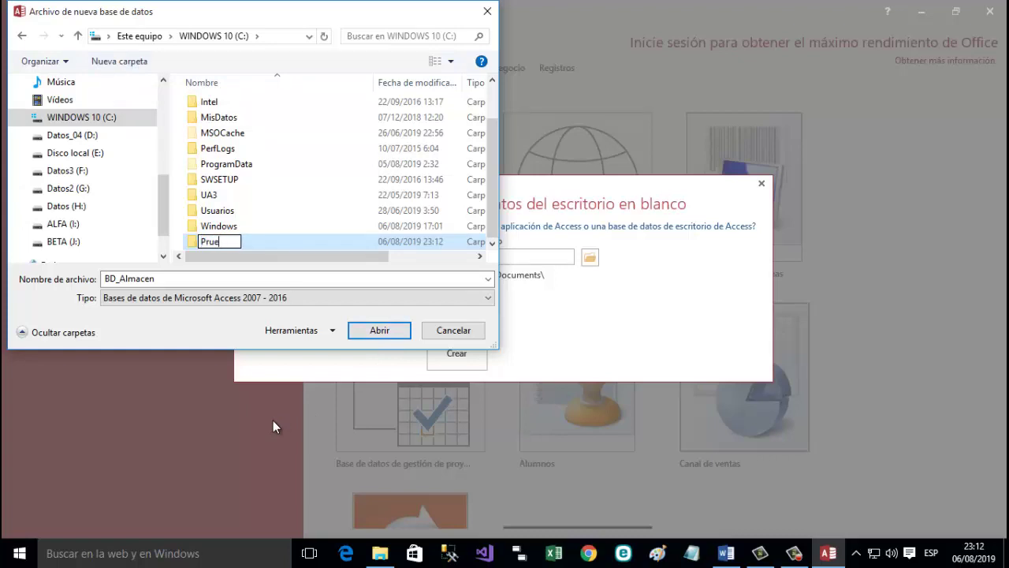
pyautogui.write('bas')
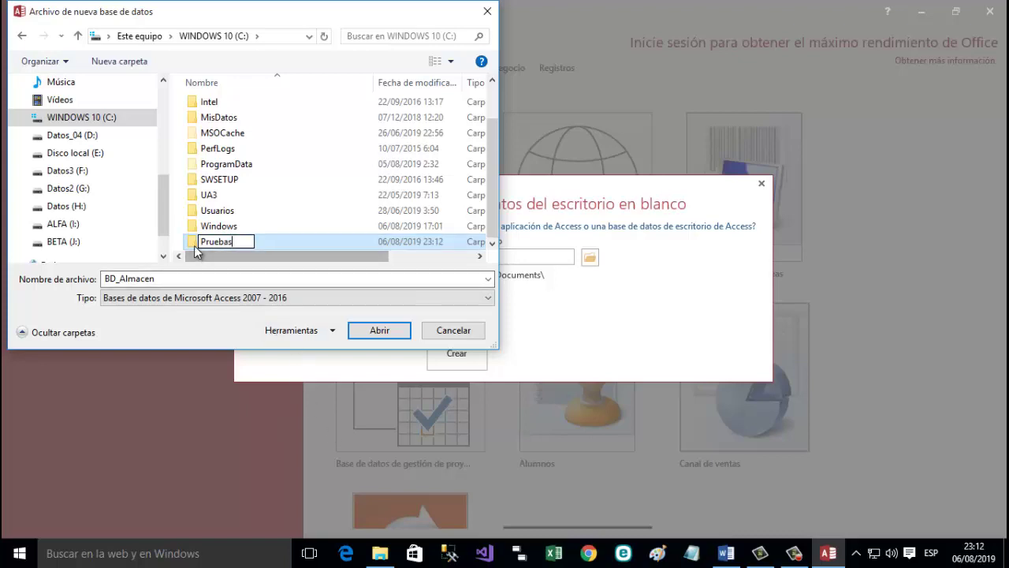
pyautogui.press('Return')
pyautogui.press('Return')
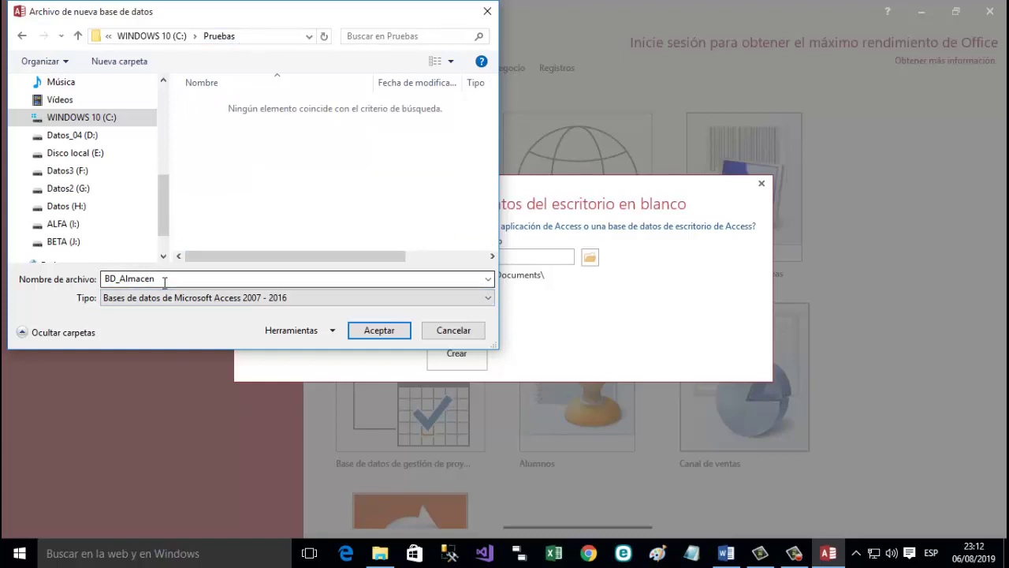
pyautogui.click(373, 333)
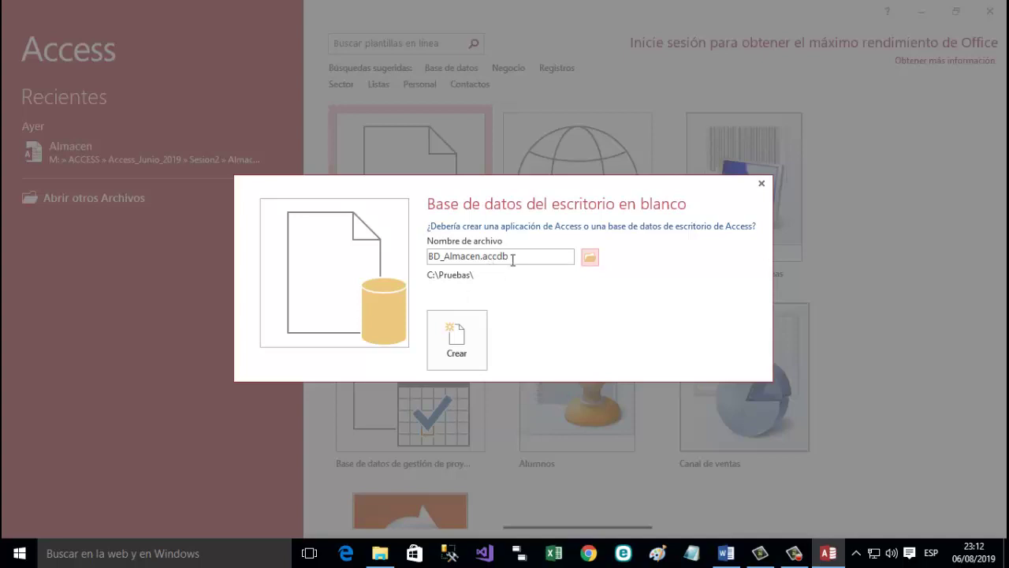
# Create the database and close the default table Tabla1 without saving it.
pyautogui.click(453, 338)
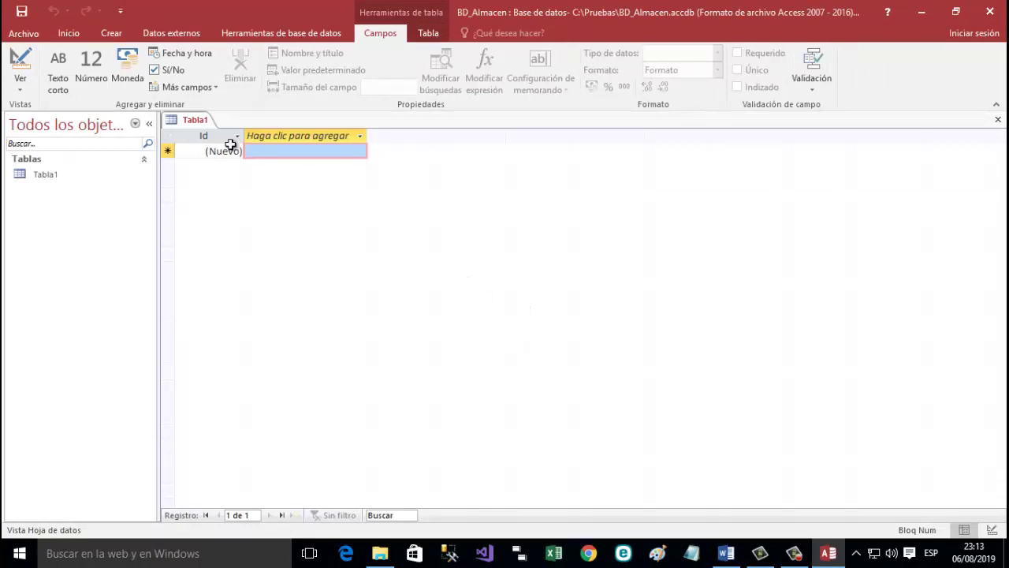
pyautogui.rightClick(197, 122)
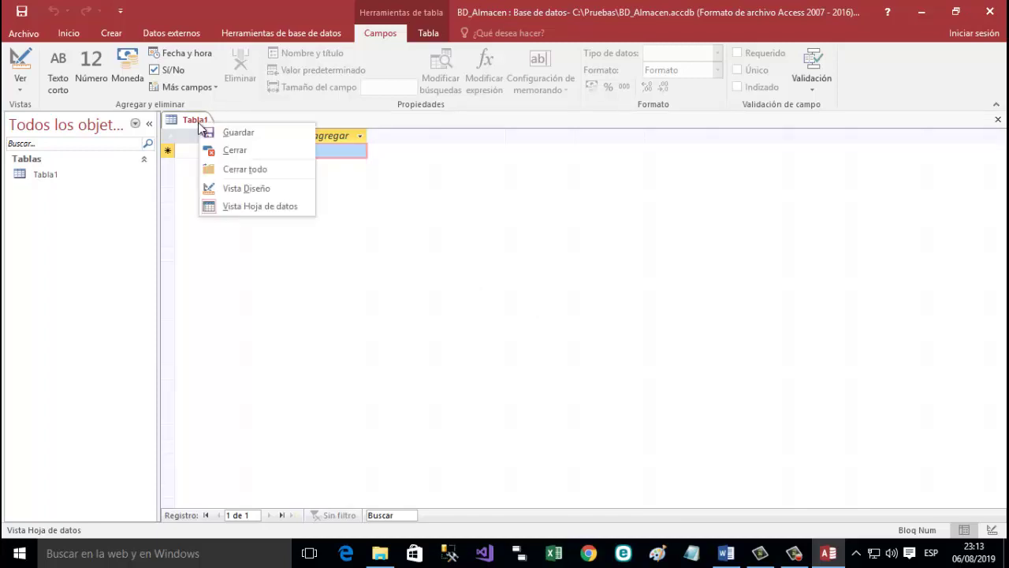
pyautogui.click(229, 151)
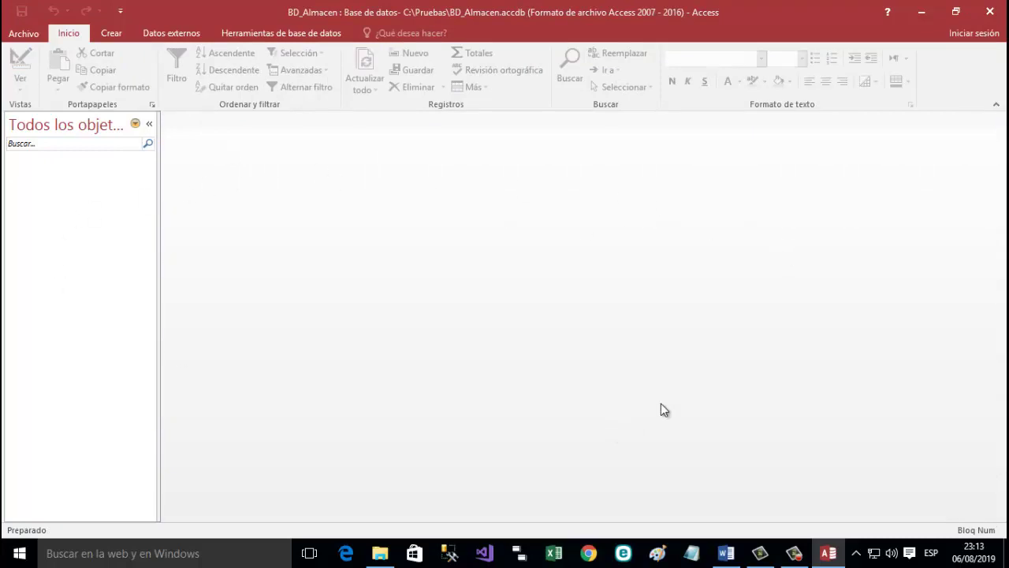
# Restore and resize the database window to fit beside the Word diagram, and start a new table in design view.
pyautogui.click(955, 12)
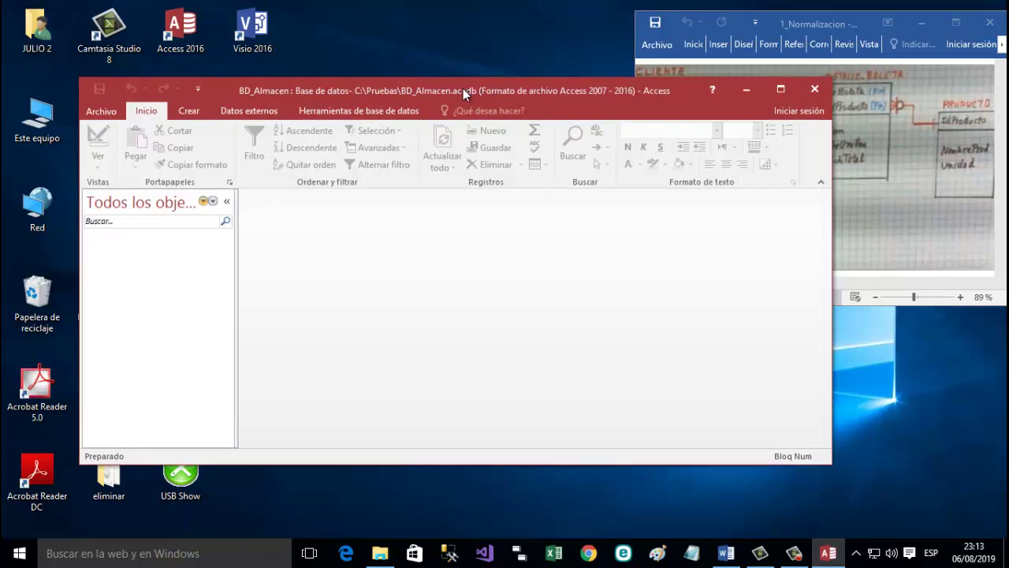
pyautogui.moveTo(462, 89); pyautogui.dragTo(395, 17)
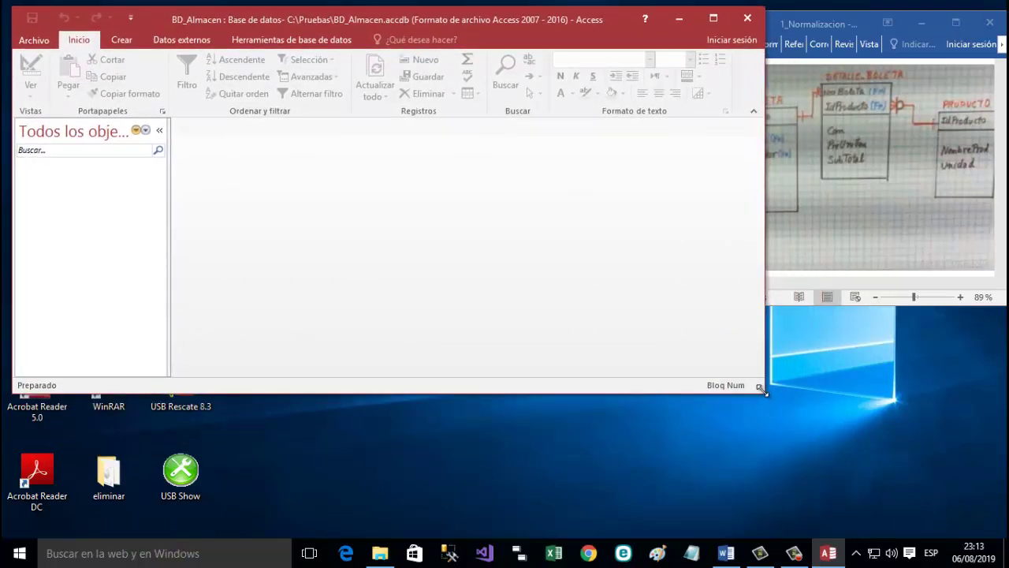
pyautogui.moveTo(761, 387); pyautogui.dragTo(631, 527)
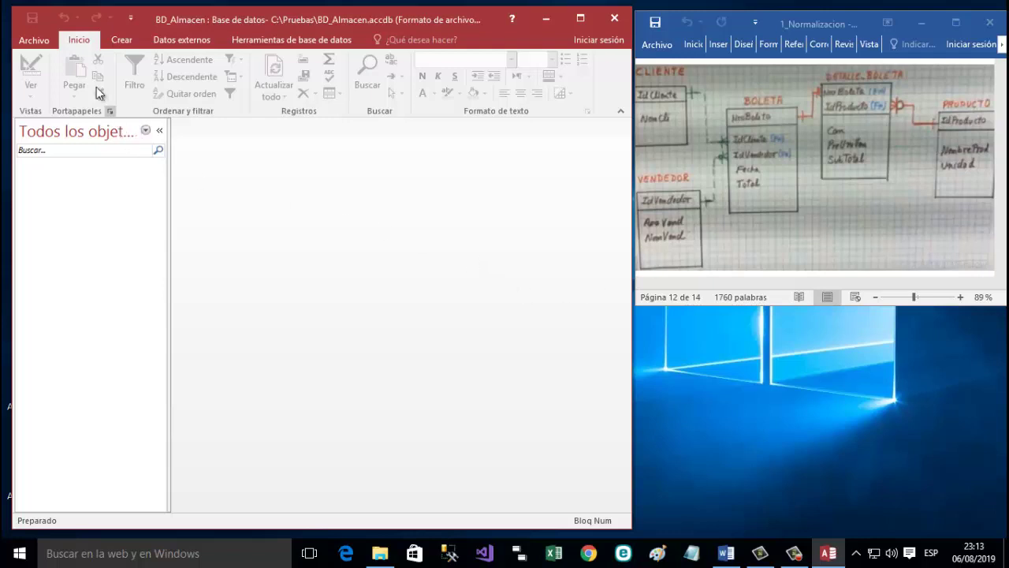
pyautogui.click(126, 40)
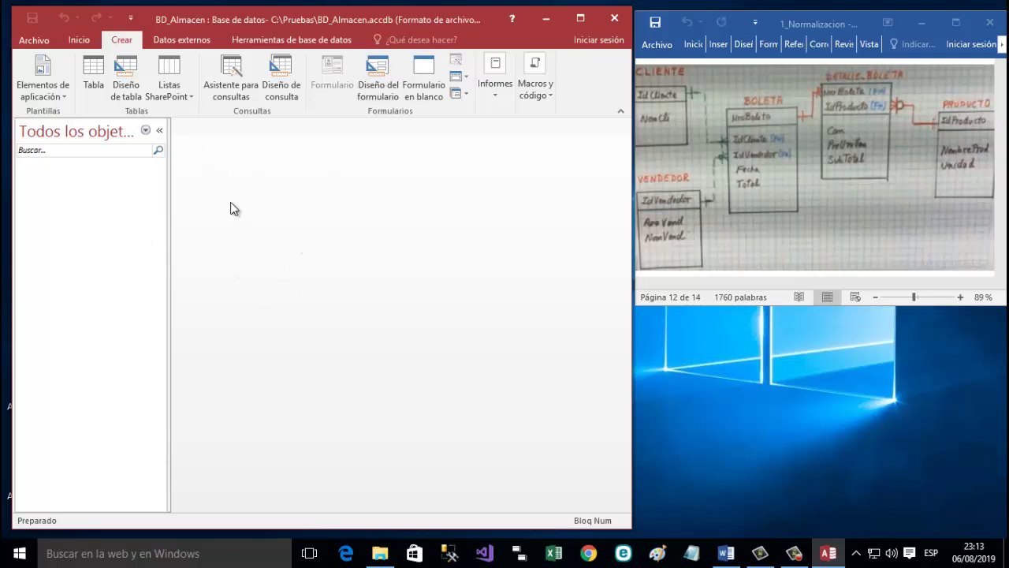
pyautogui.click(132, 87)
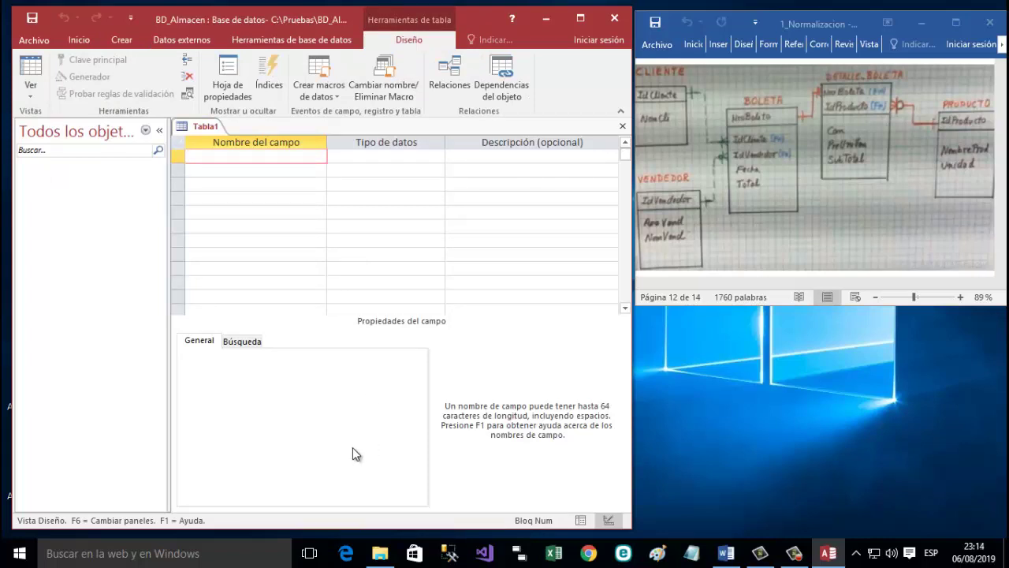
# Switch to the 1_Normalizacion document in Word and enlarge its view to 130%.
pyautogui.click(834, 24)
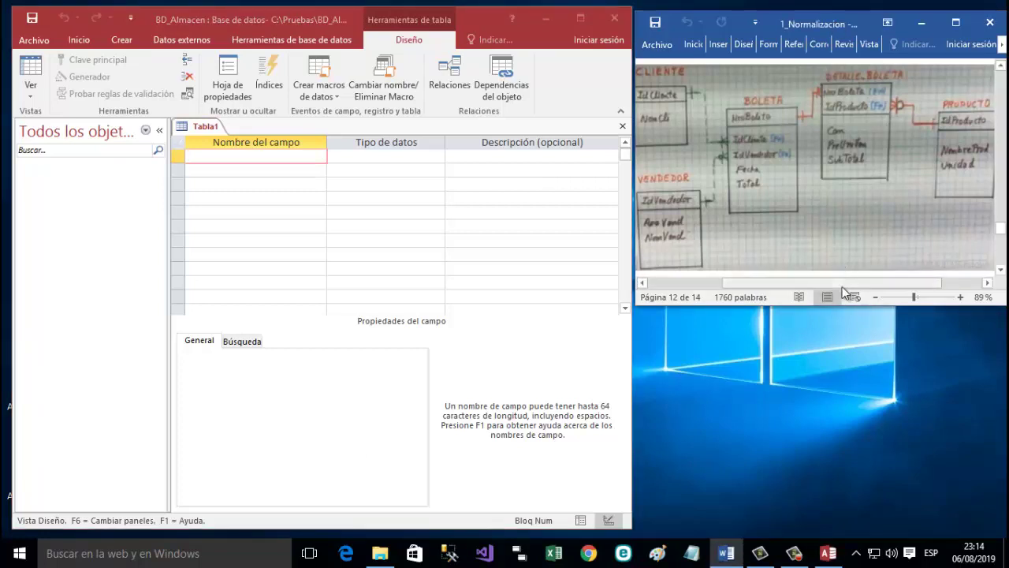
pyautogui.click(959, 298)
pyautogui.click(958, 297)
pyautogui.click(958, 297)
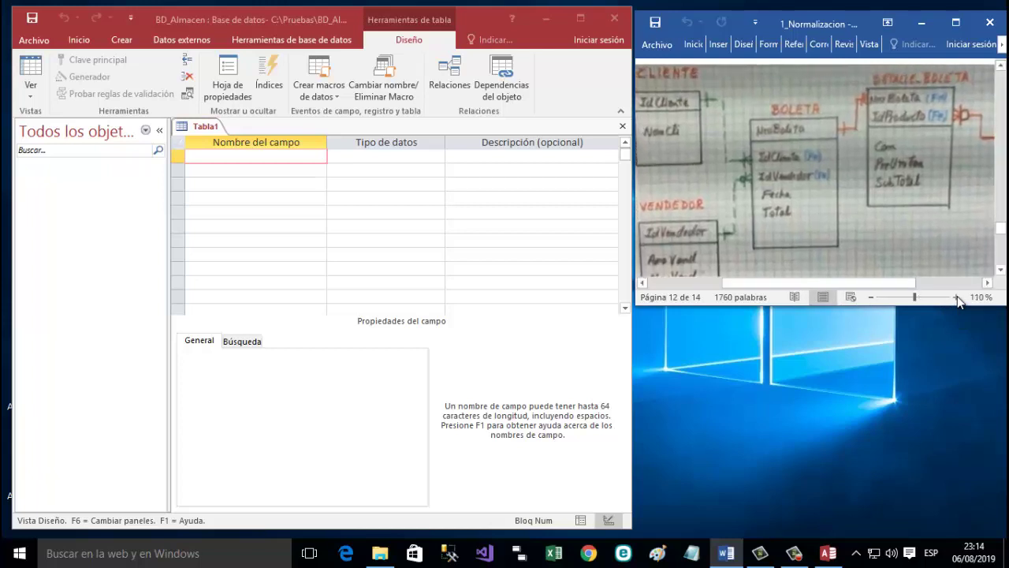
pyautogui.click(959, 297)
pyautogui.click(957, 298)
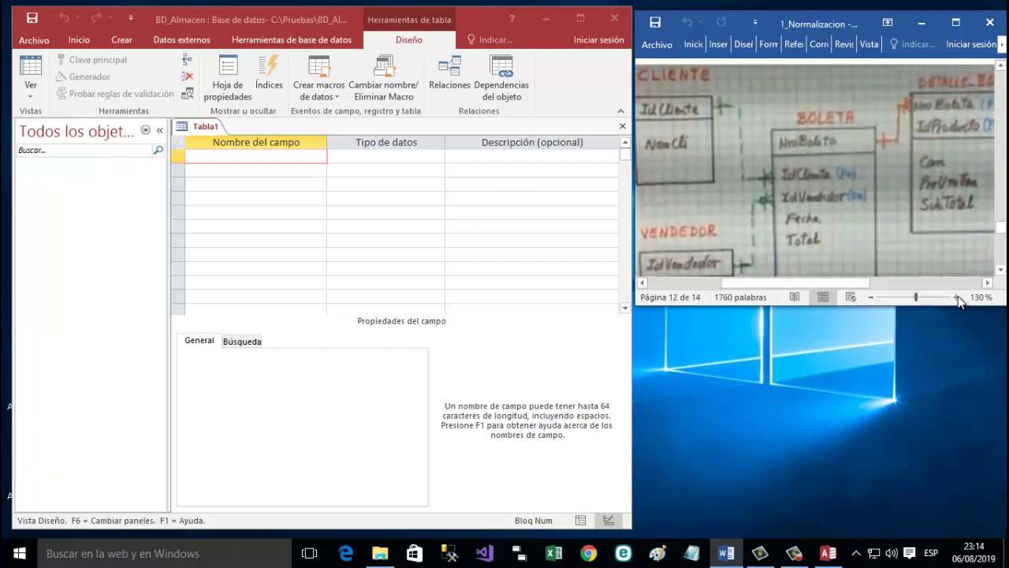
# Make the Word window taller, shift it aside so CLIENTE and VENDEDOR stay in view, and widen the Access window up to the diagram.
pyautogui.moveTo(958, 307); pyautogui.dragTo(958, 420)
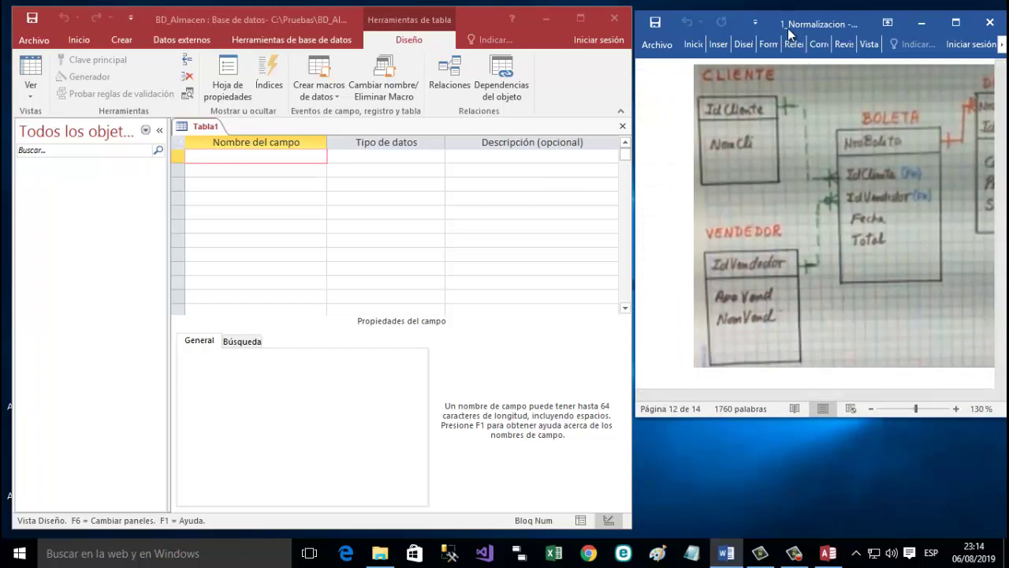
pyautogui.moveTo(802, 26); pyautogui.dragTo(900, 22)
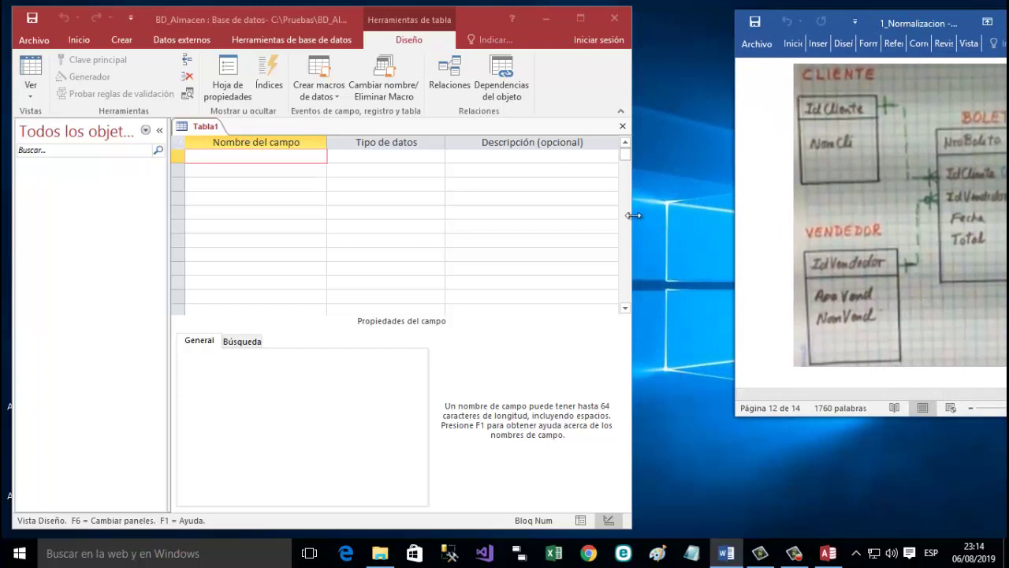
pyautogui.moveTo(633, 213); pyautogui.dragTo(775, 206)
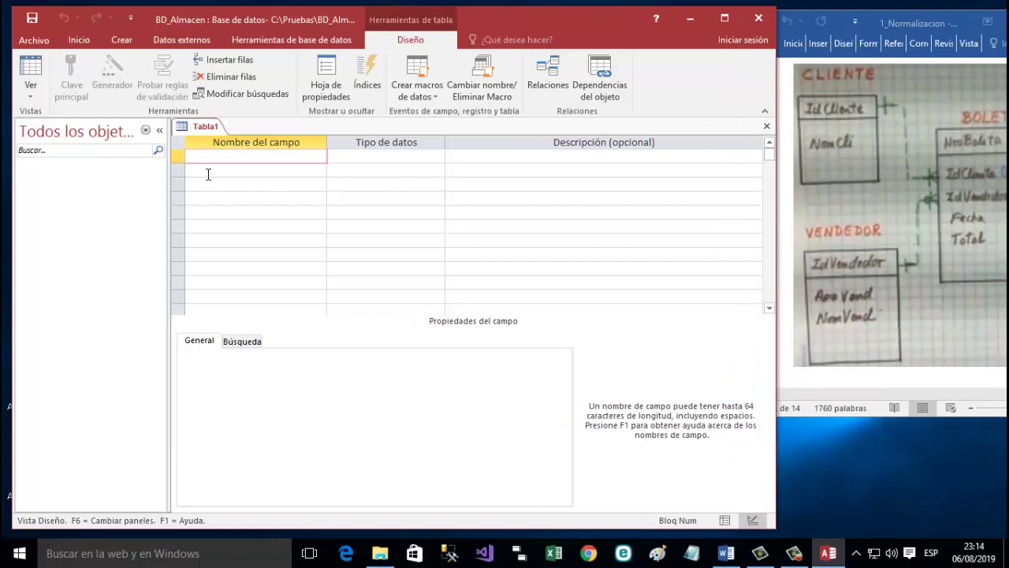
# Add a first field named IdCliente to the new table with the data type Número.
pyautogui.write('IdCliente')
pyautogui.click(428, 160)
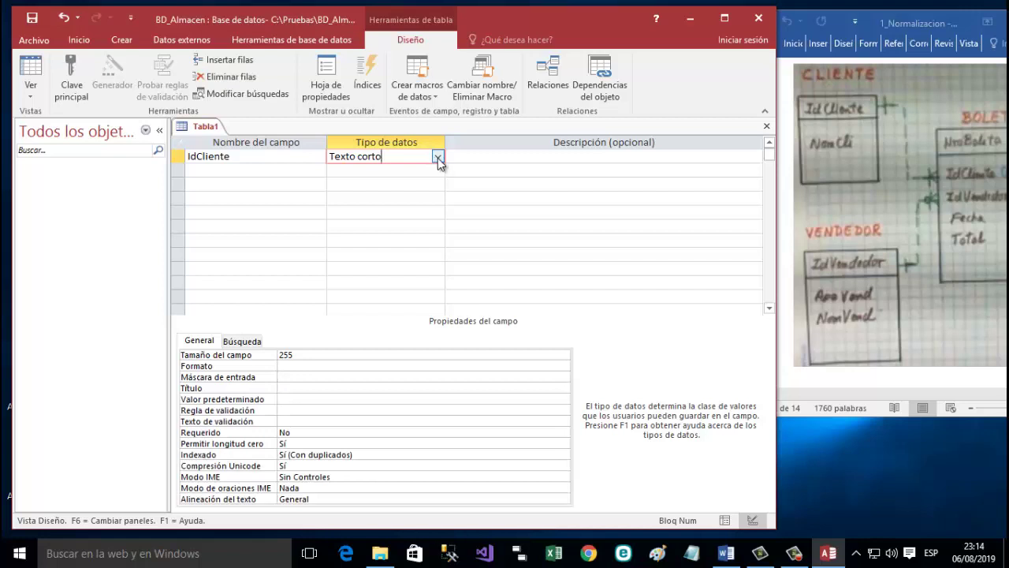
pyautogui.click(438, 158)
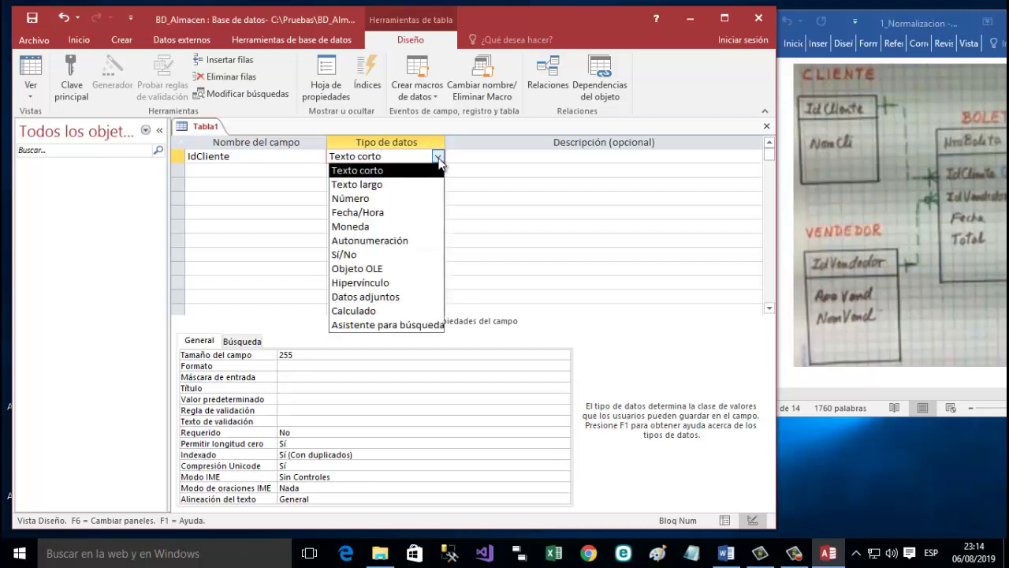
pyautogui.click(396, 200)
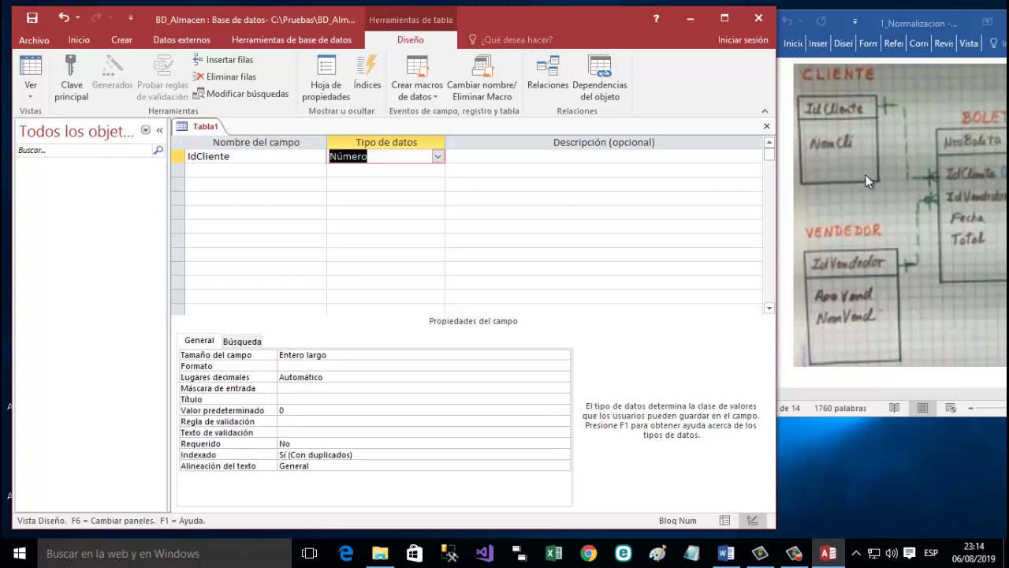
# Add a second field named NomCli with the data type Texto corto.
pyautogui.click(214, 171)
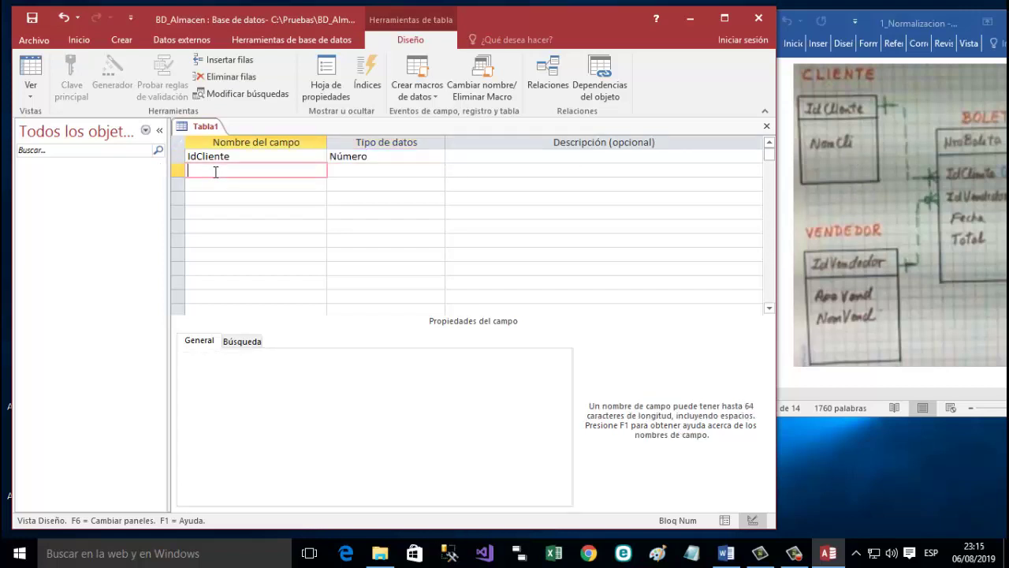
pyautogui.write('NomCli')
pyautogui.click(398, 173)
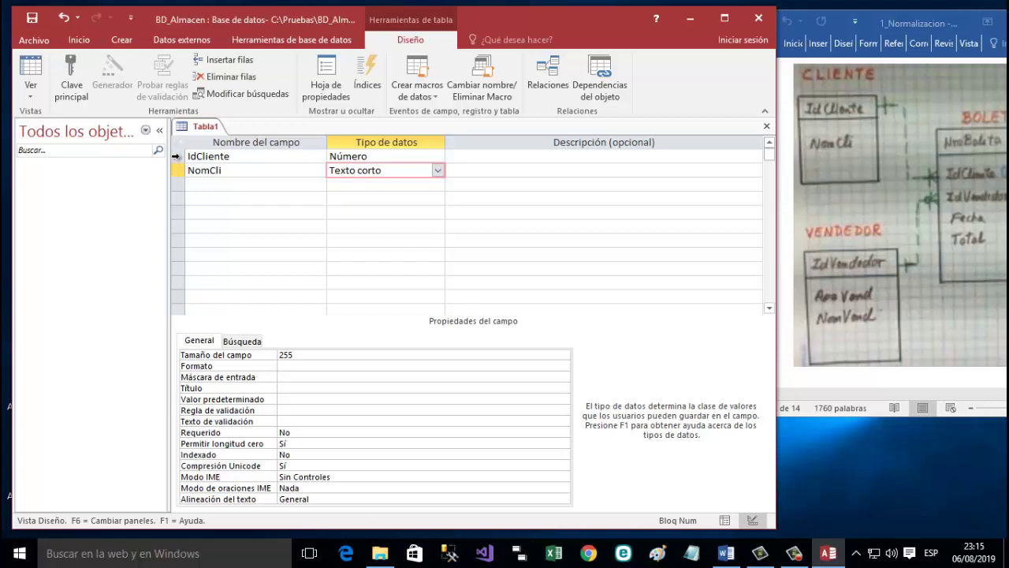
# Set the IdCliente field as the table's primary key.
pyautogui.click(177, 156)
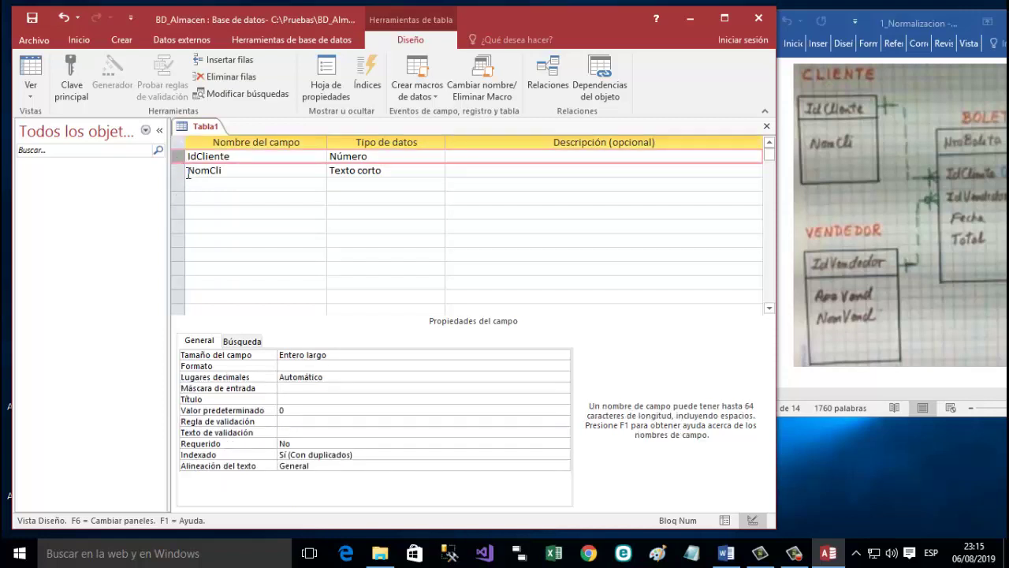
pyautogui.rightClick(178, 158)
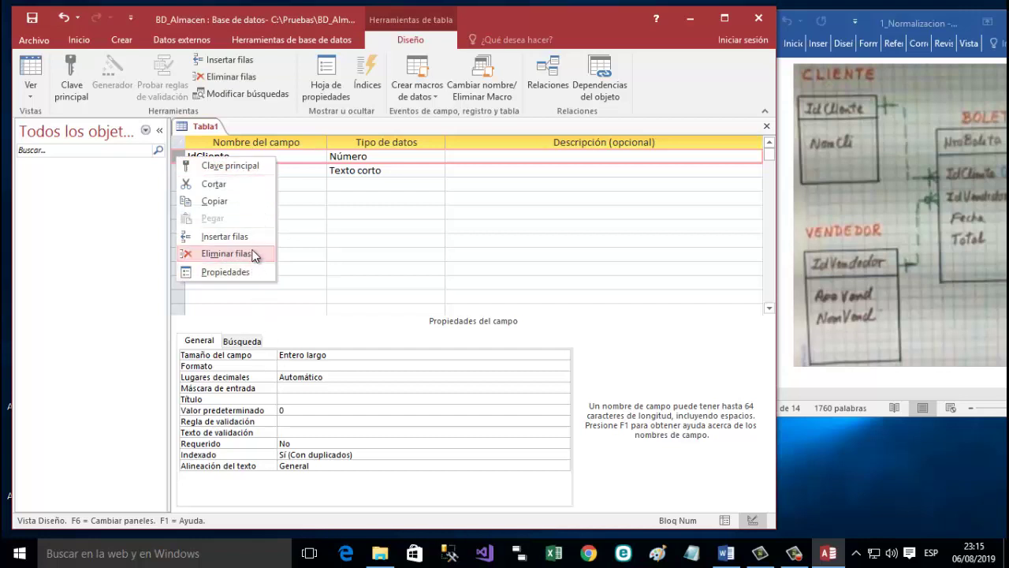
pyautogui.click(257, 167)
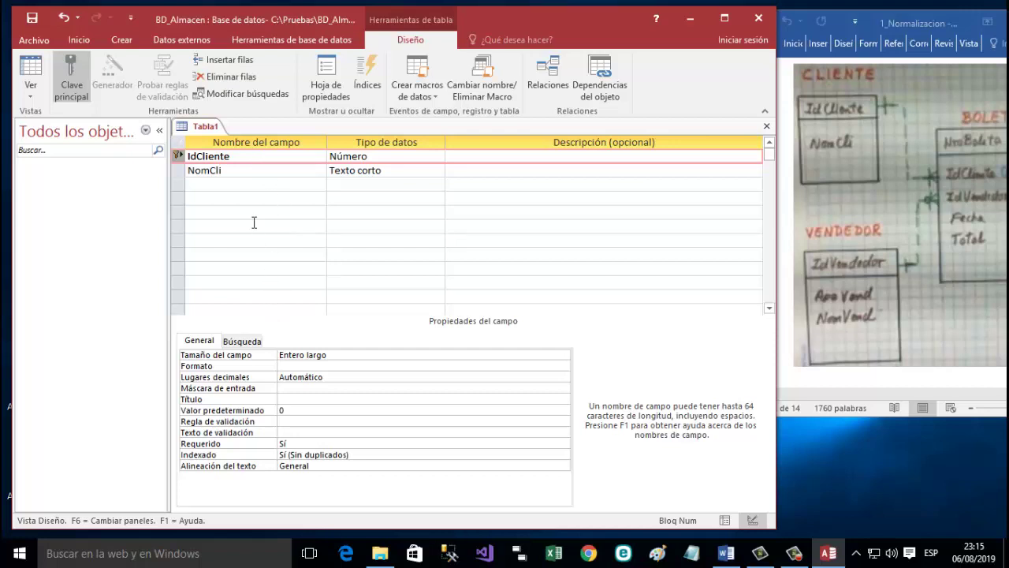
# Save the new table under the name CLIENTE and close it.
pyautogui.rightClick(203, 124)
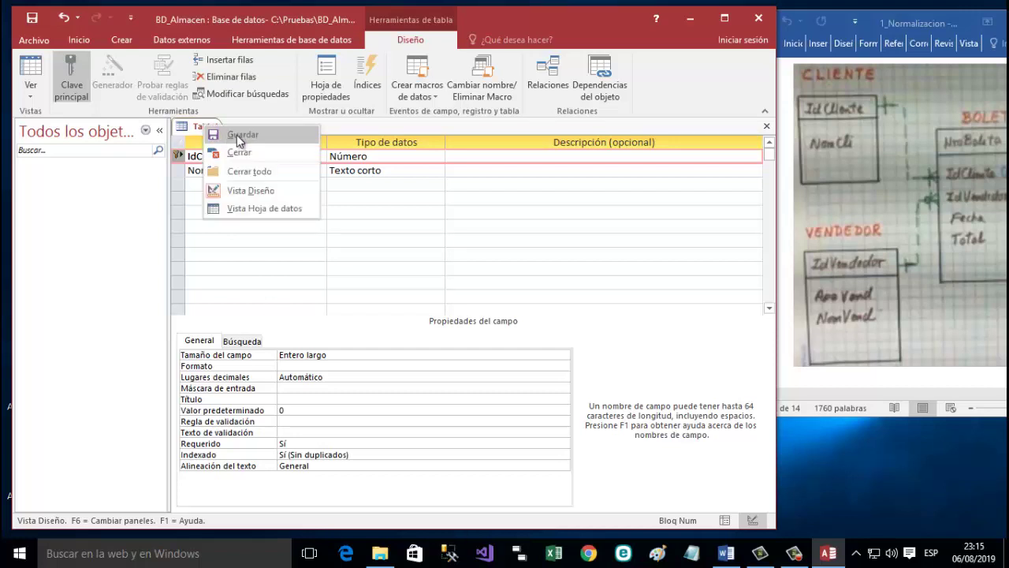
pyautogui.click(238, 136)
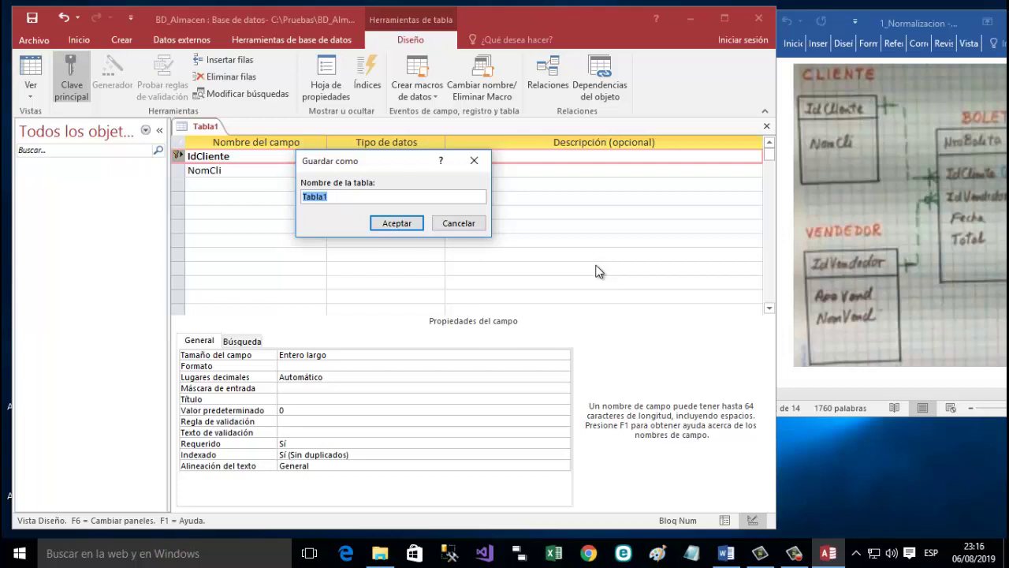
pyautogui.press('capslock')
pyautogui.write('CLIENTE')
pyautogui.click(394, 223)
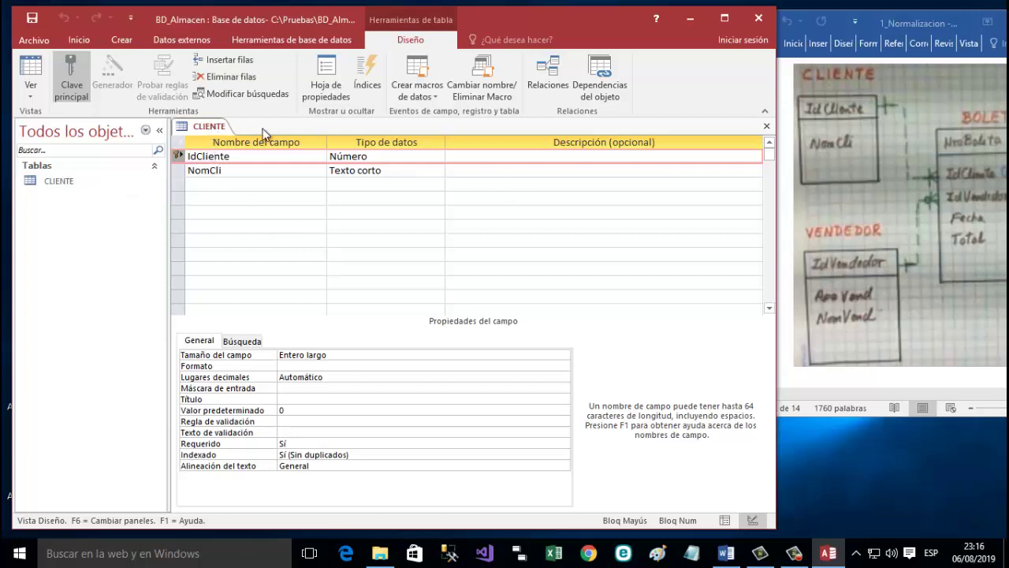
pyautogui.rightClick(208, 129)
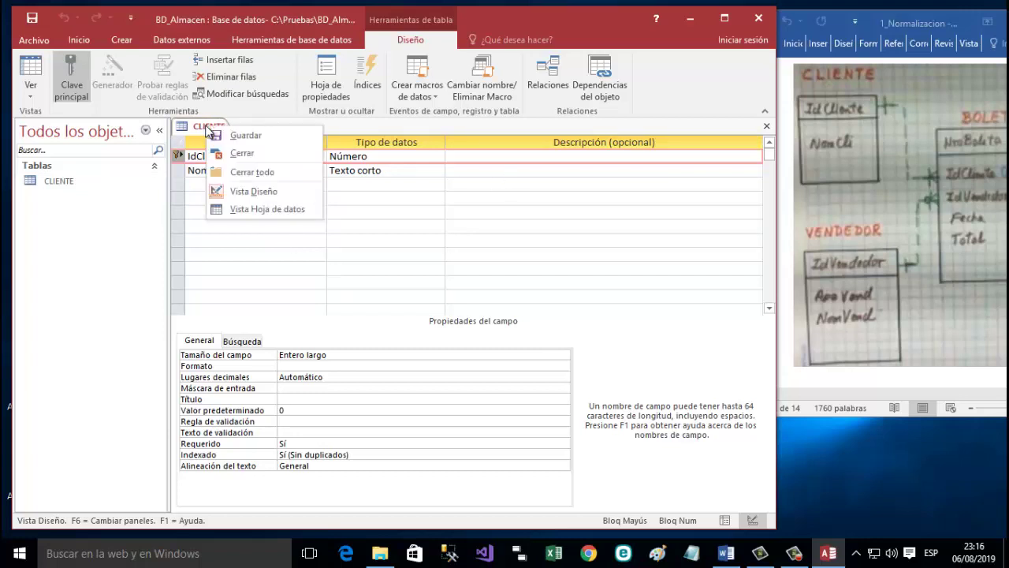
pyautogui.click(249, 160)
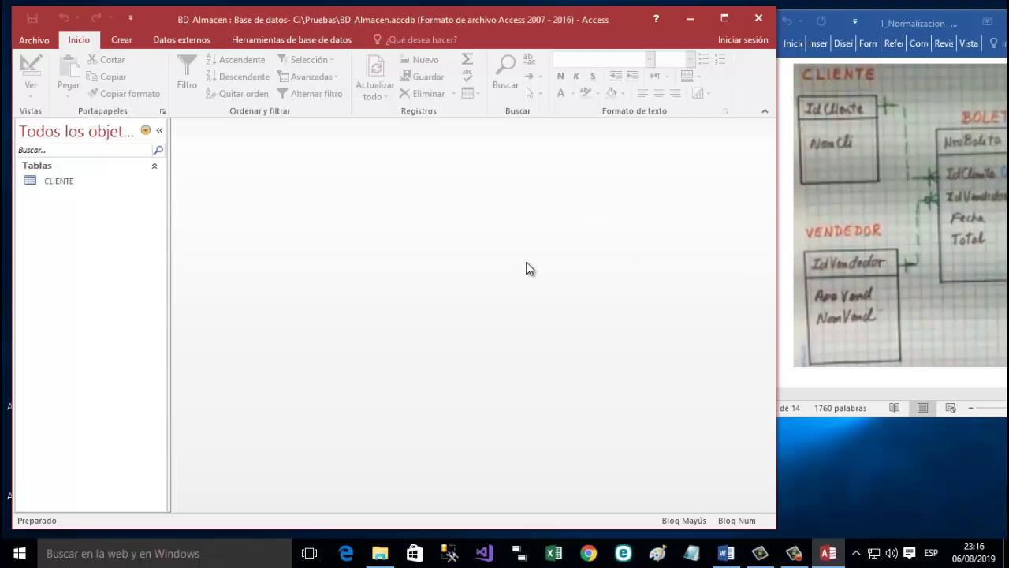
# Reopen the CLIENTE table in design view to check its fields, and close it again.
pyautogui.click(72, 186)
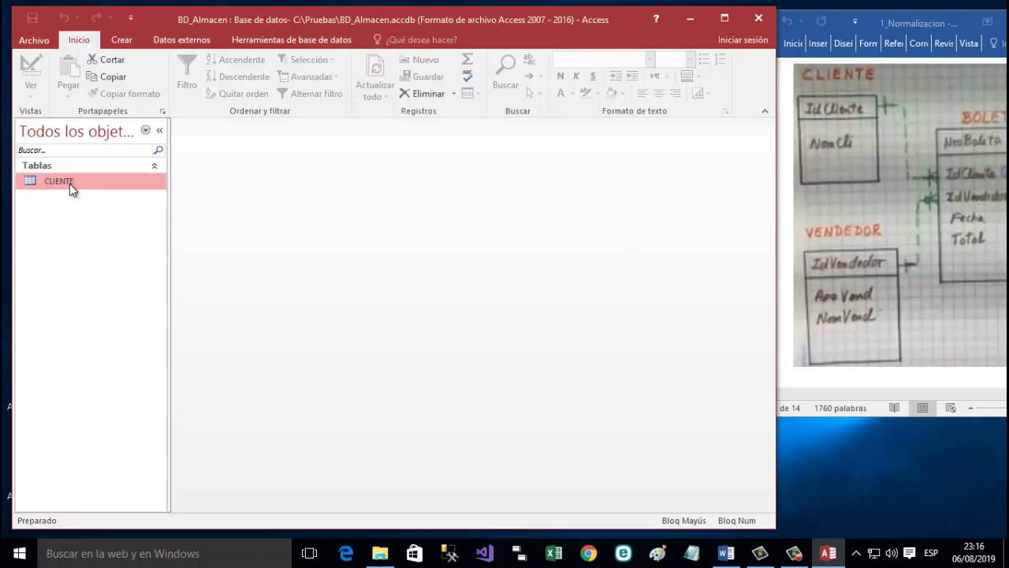
pyautogui.rightClick(72, 187)
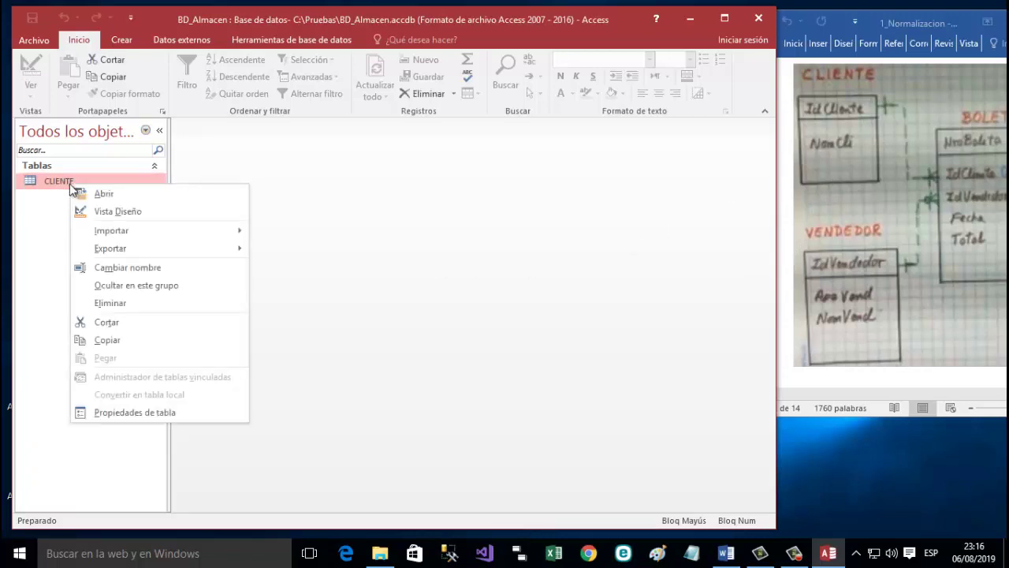
pyautogui.click(113, 214)
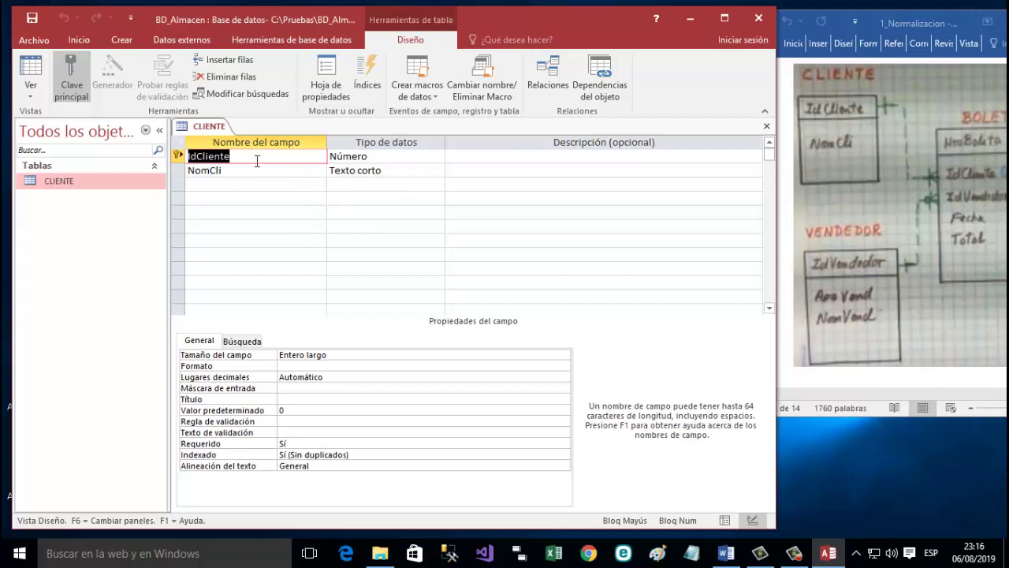
pyautogui.rightClick(213, 126)
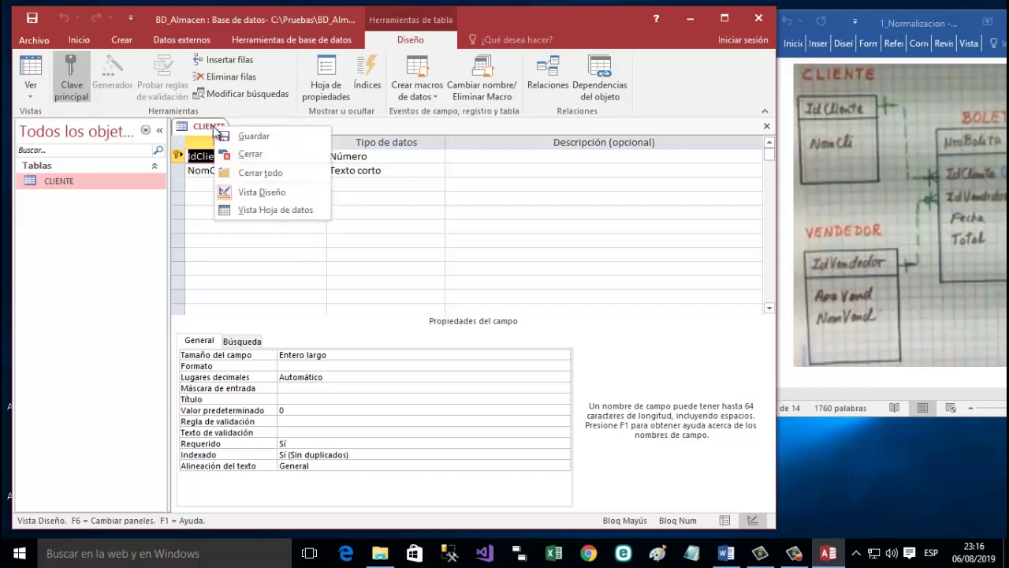
pyautogui.click(234, 155)
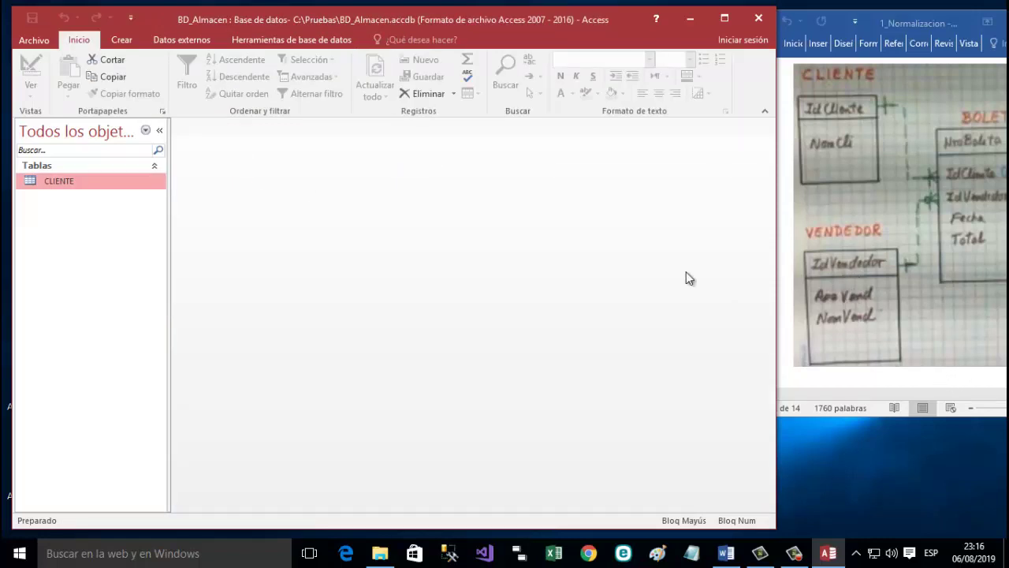
# Create another table in design view with a first field named IdVendedor of data type Número.
pyautogui.click(122, 40)
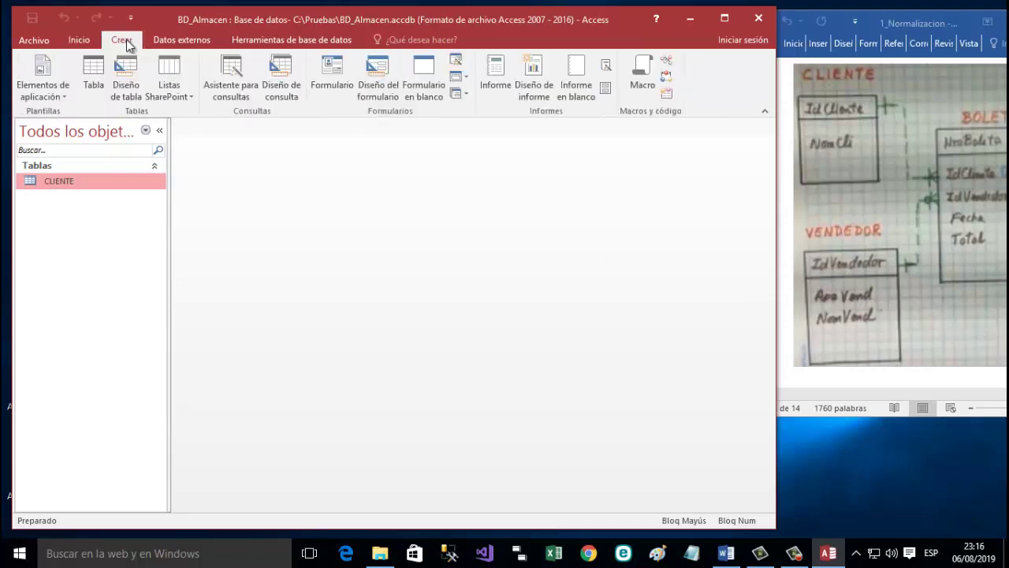
pyautogui.click(126, 72)
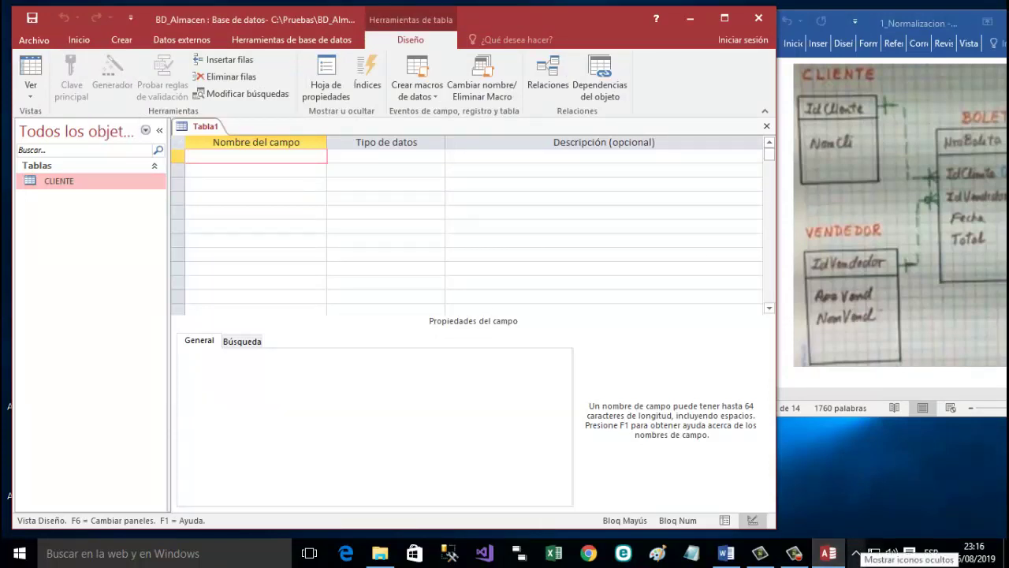
pyautogui.press('capslock')
pyautogui.write('IdVende')
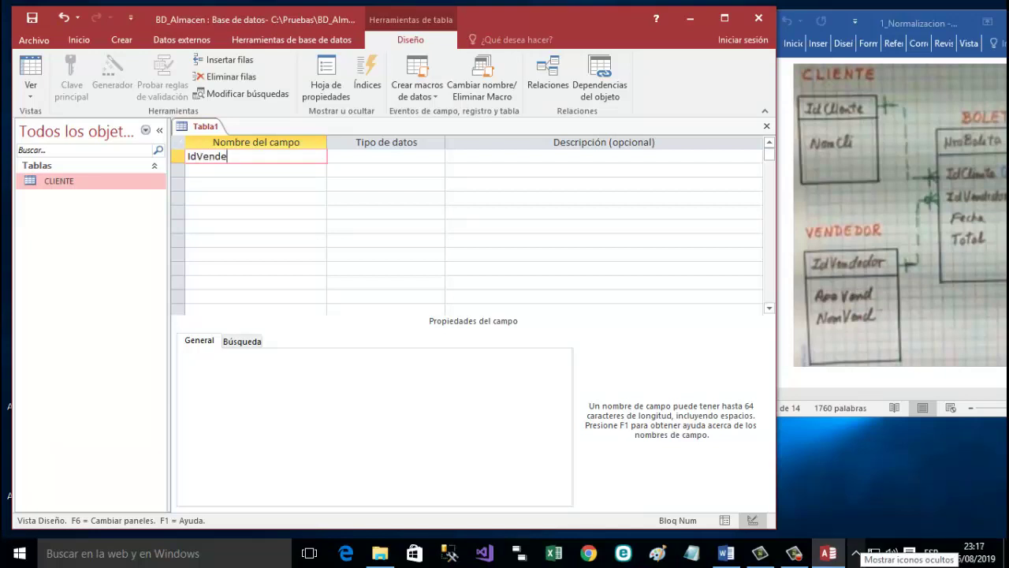
pyautogui.write('dor')
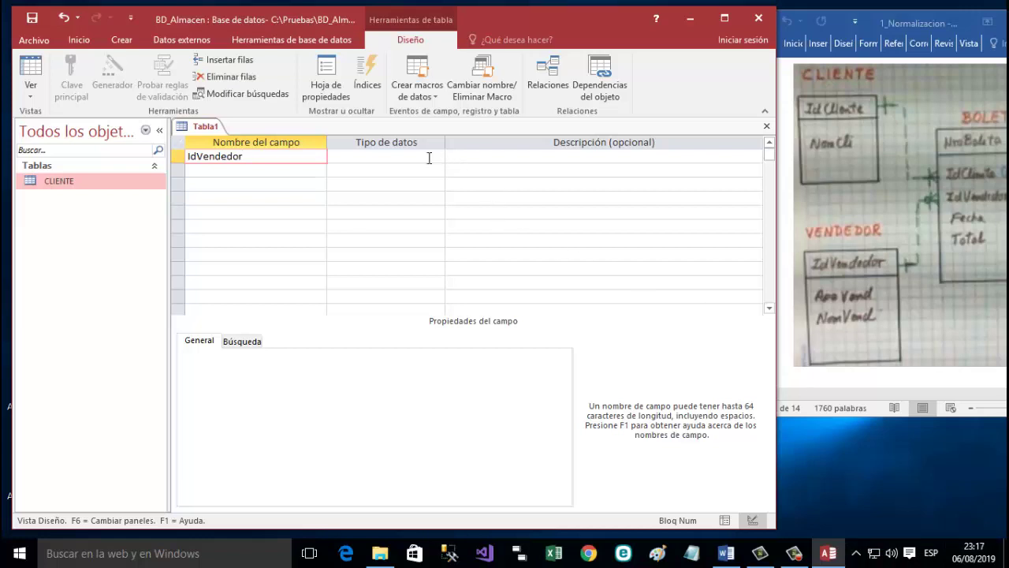
pyautogui.click(428, 157)
pyautogui.click(439, 157)
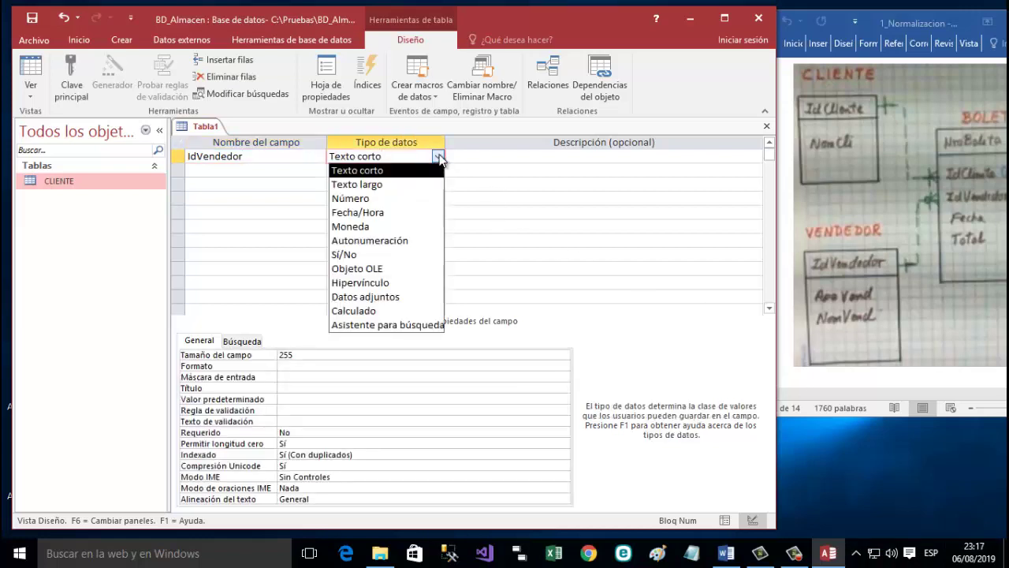
pyautogui.click(421, 198)
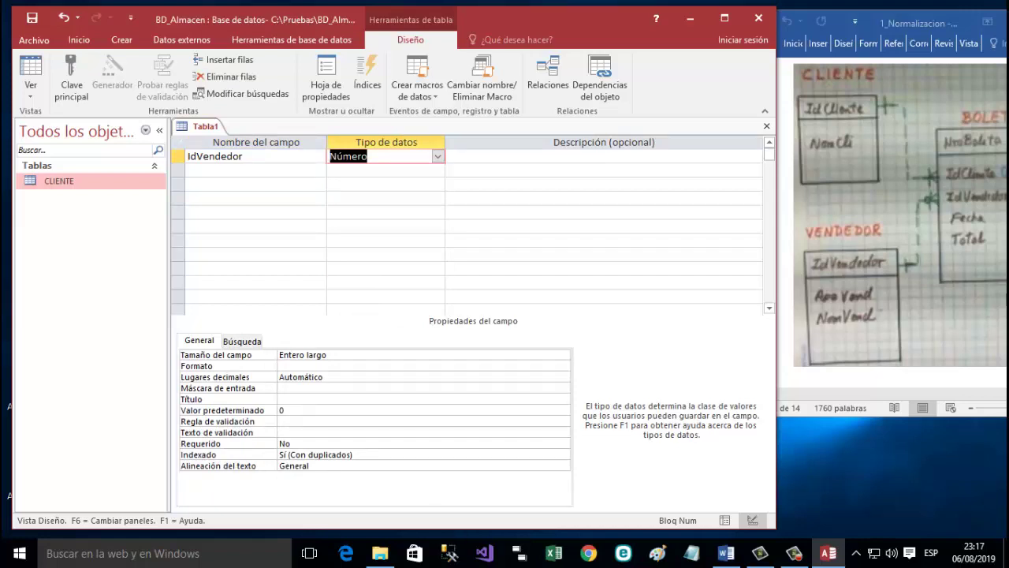
# Add two more fields, ApeVend and NomVend, both with the data type Texto corto.
pyautogui.click(254, 173)
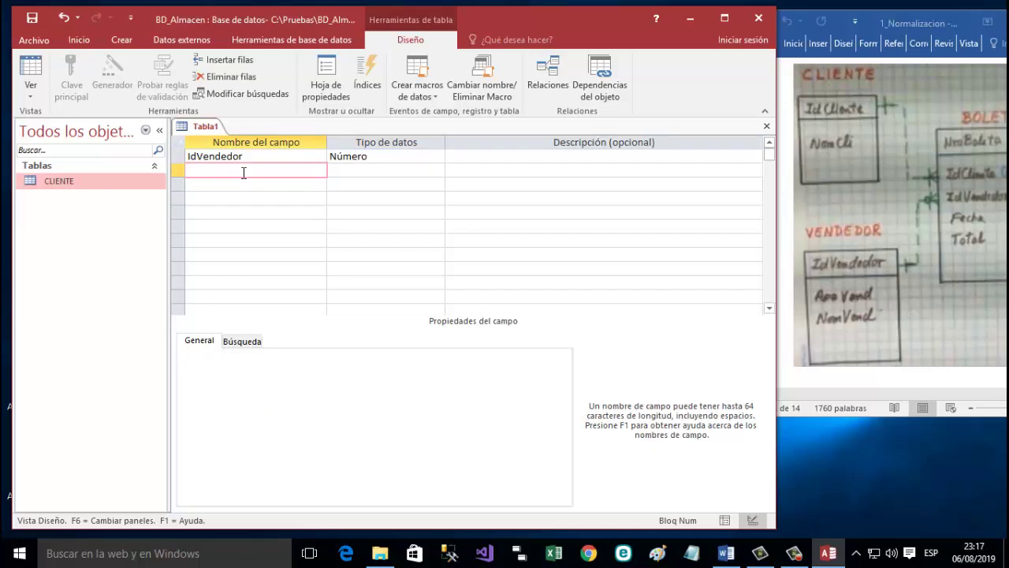
pyautogui.write('ApeVend')
pyautogui.click(347, 171)
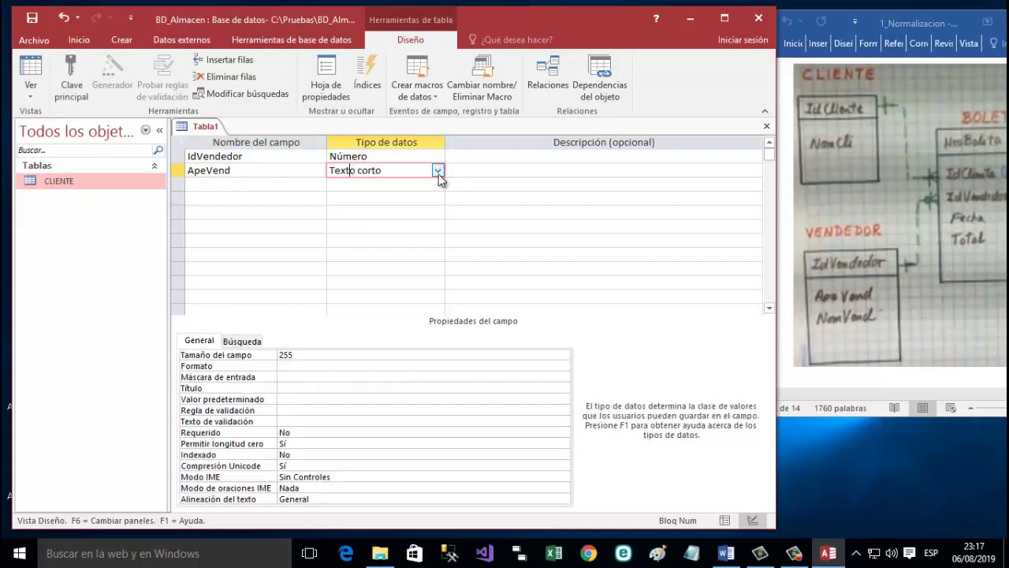
pyautogui.click(261, 186)
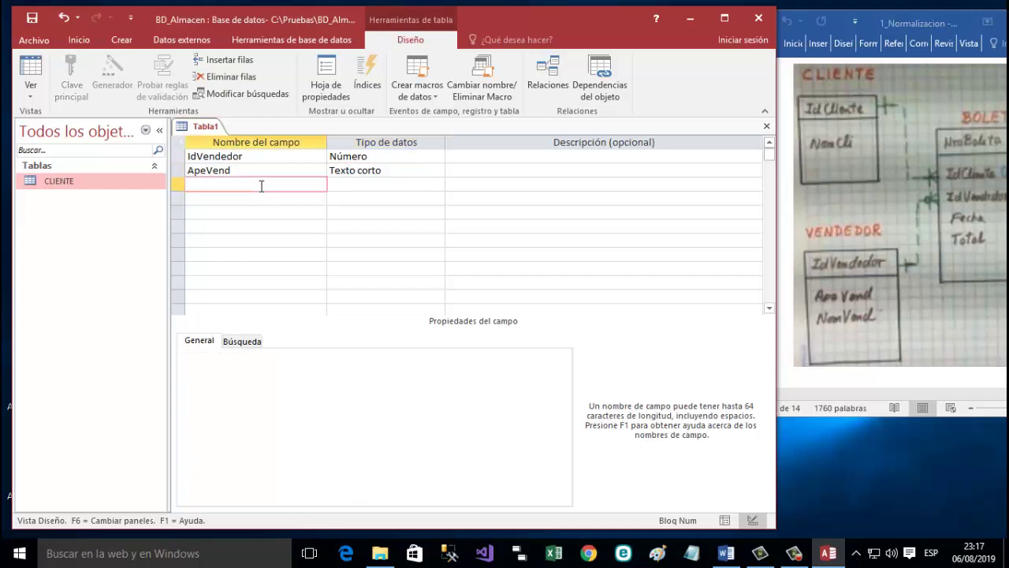
pyautogui.write('NomVen')
pyautogui.write('d')
pyautogui.click(341, 183)
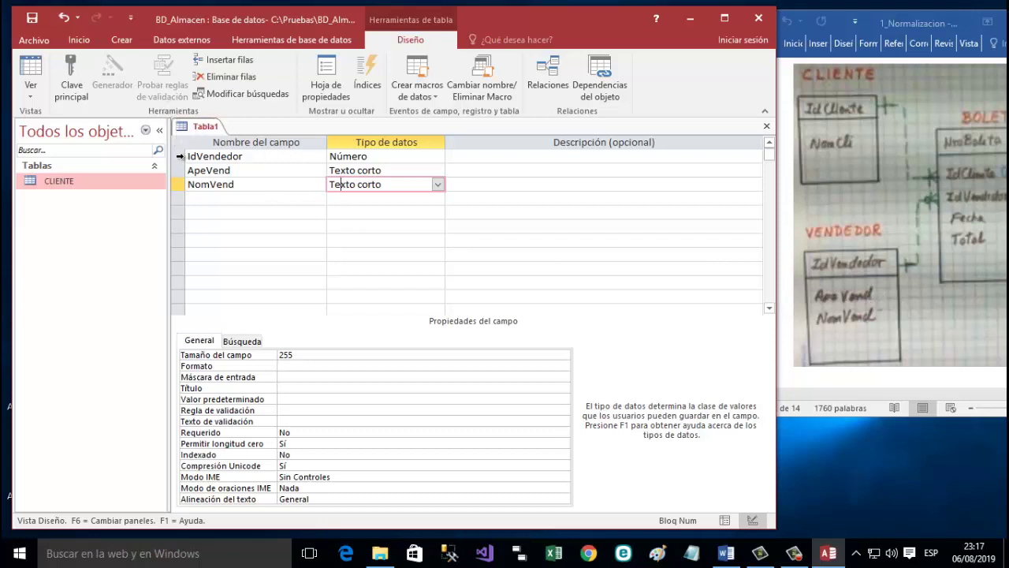
# Set the IdVendedor field as the table's primary key.
pyautogui.click(179, 156)
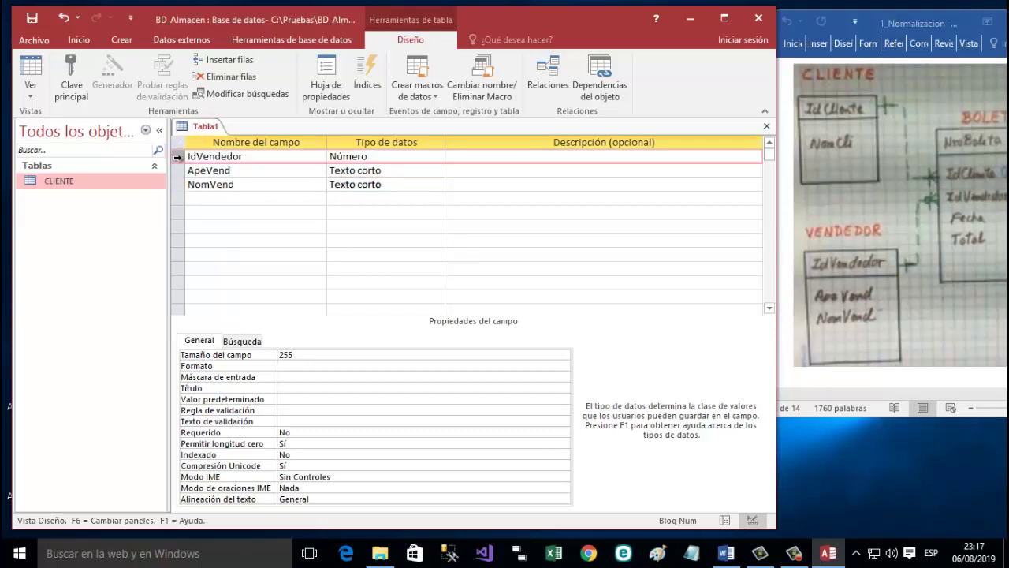
pyautogui.rightClick(180, 164)
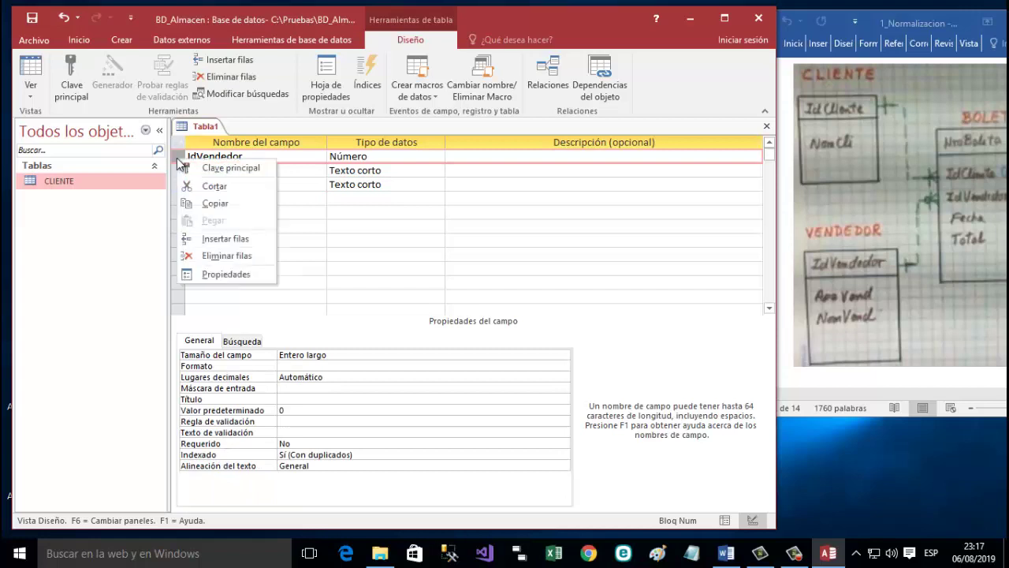
pyautogui.click(234, 167)
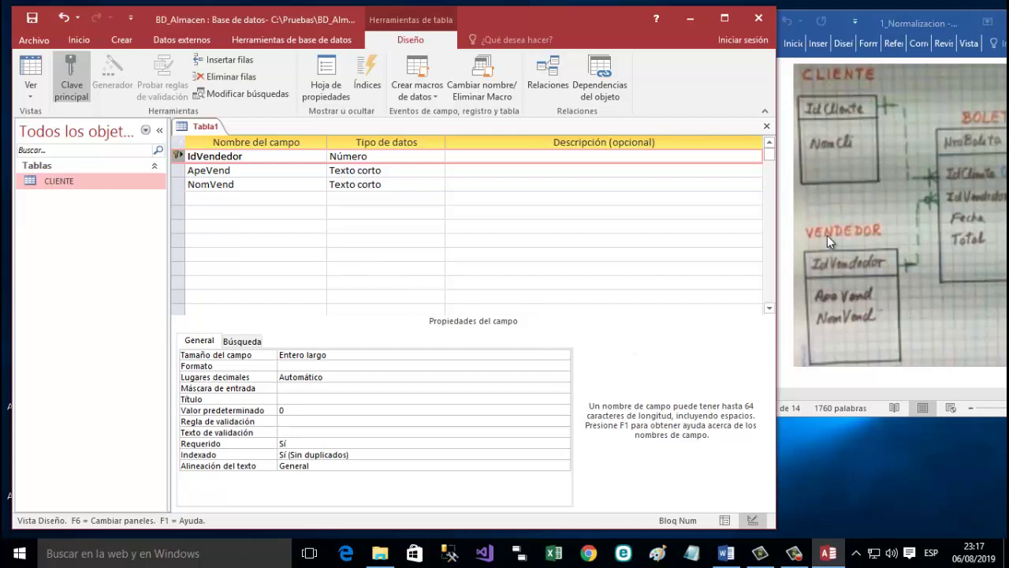
# Save the seller table under the name VENDEDOR and close it.
pyautogui.rightClick(211, 133)
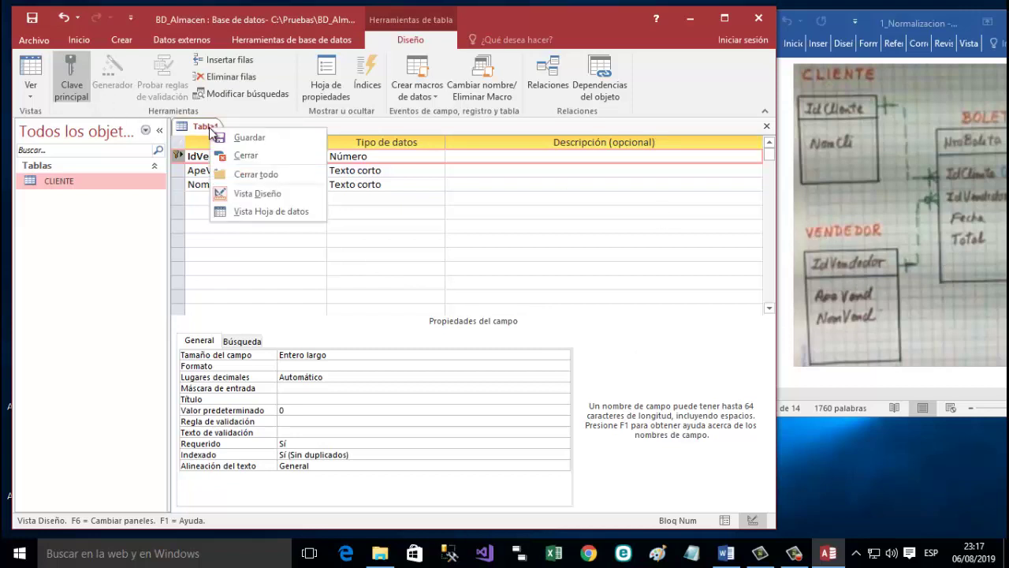
pyautogui.click(224, 139)
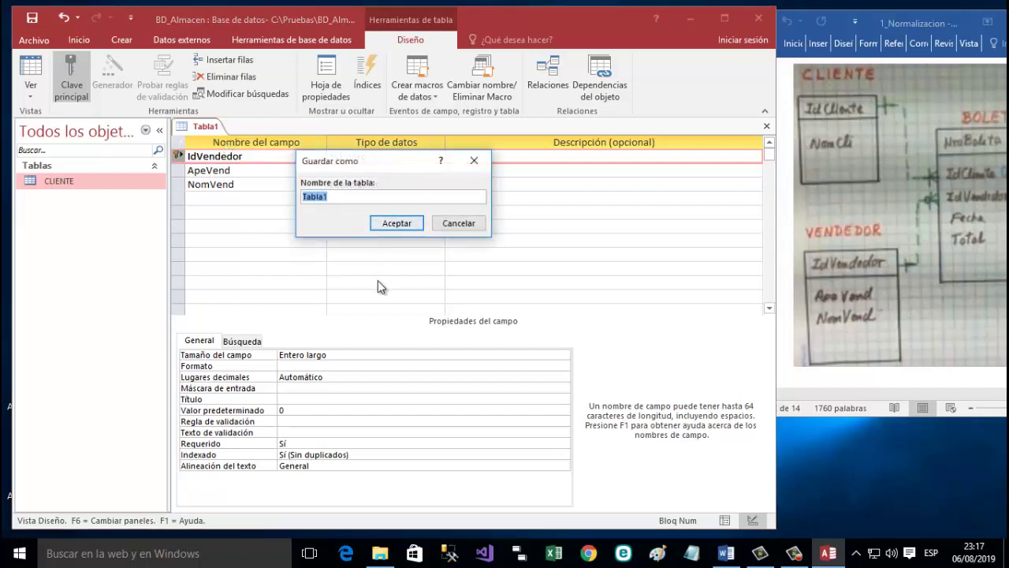
pyautogui.press('capslock')
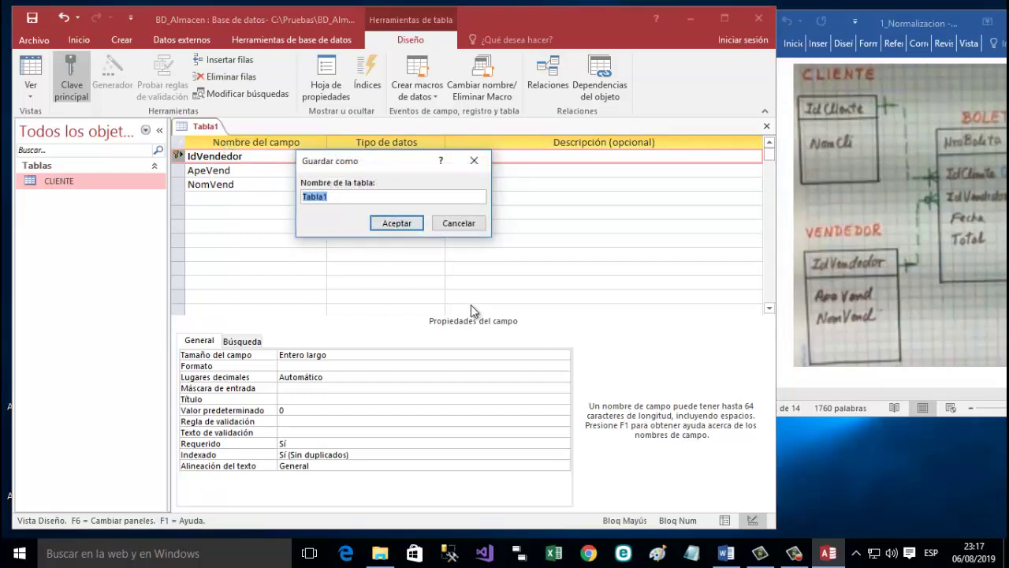
pyautogui.write('VENDEDOR')
pyautogui.click(396, 225)
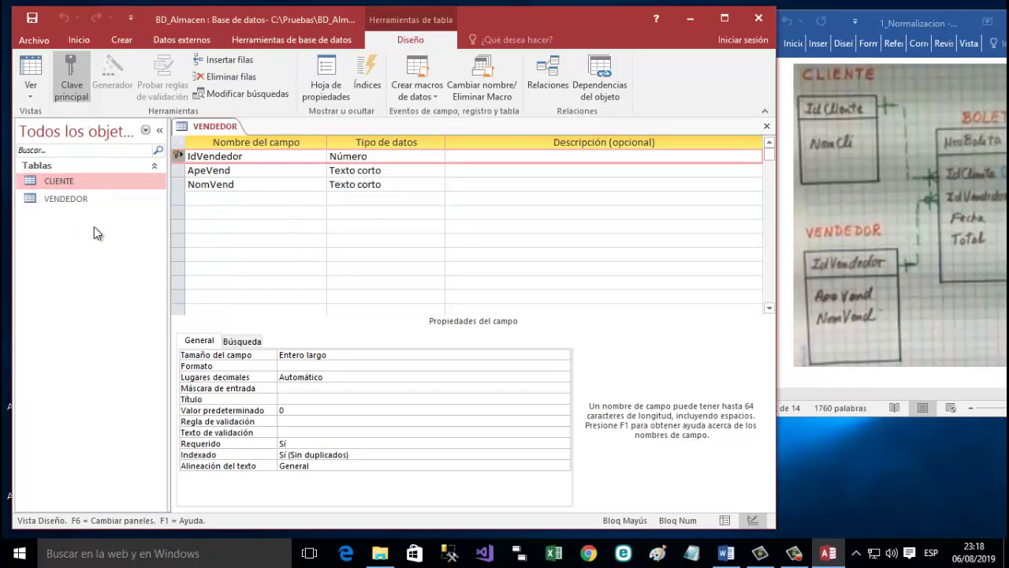
pyautogui.rightClick(227, 131)
pyautogui.click(245, 151)
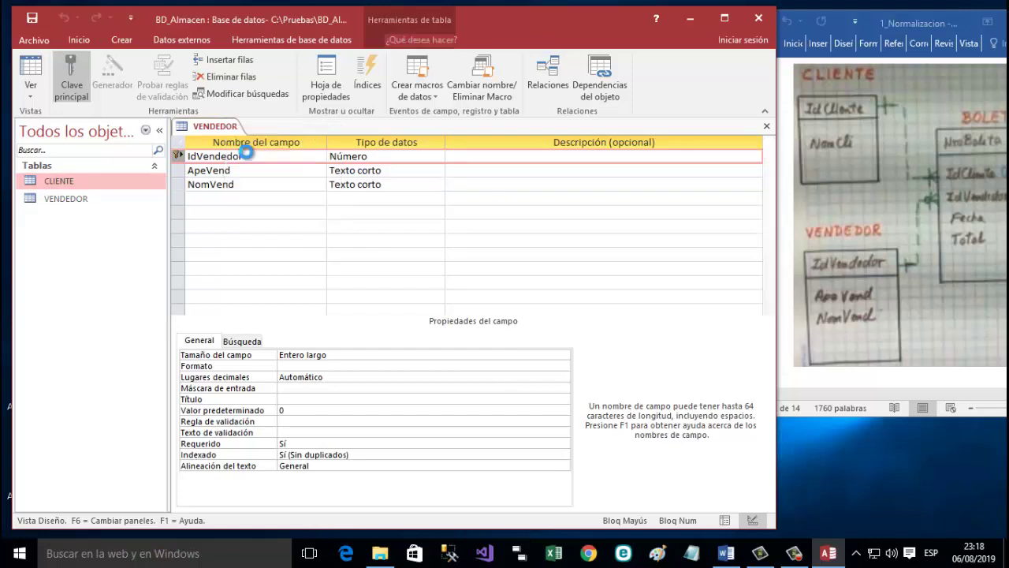
# Shift the Word window so the whole BOLETA entity is in view, and start a new table in design view in Access.
pyautogui.click(900, 21)
pyautogui.moveTo(901, 21); pyautogui.dragTo(837, 20)
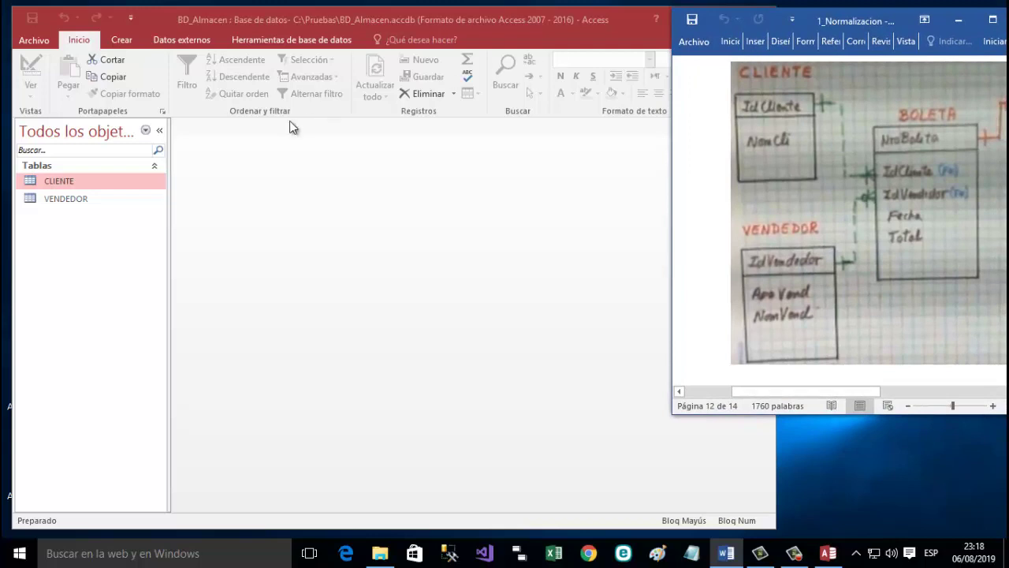
pyautogui.click(122, 45)
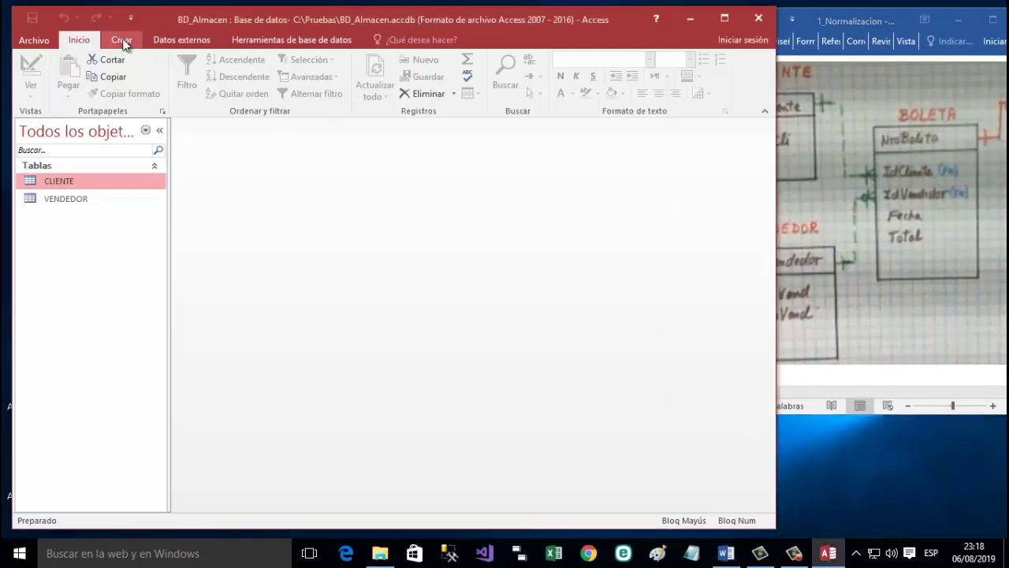
pyautogui.click(122, 45)
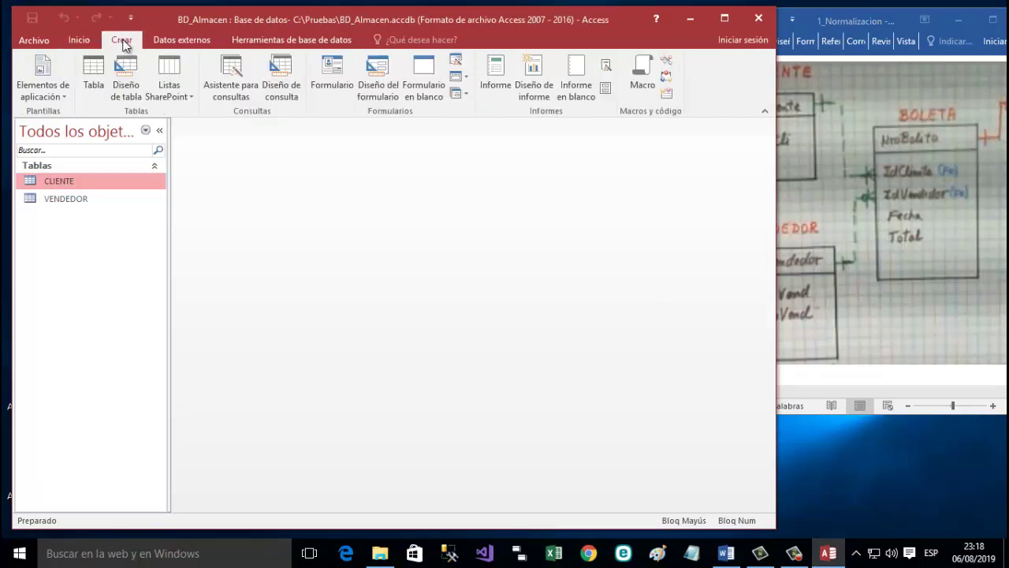
pyautogui.click(127, 62)
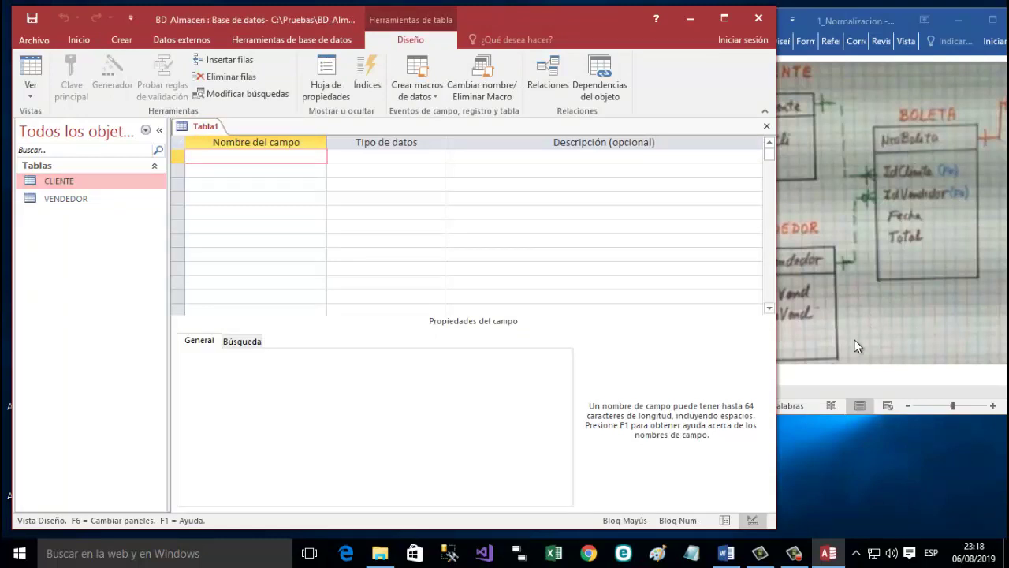
# Add a first field named NroBoleta to the new table with the data type Número.
pyautogui.press('capslock')
pyautogui.write('NroBoleta')
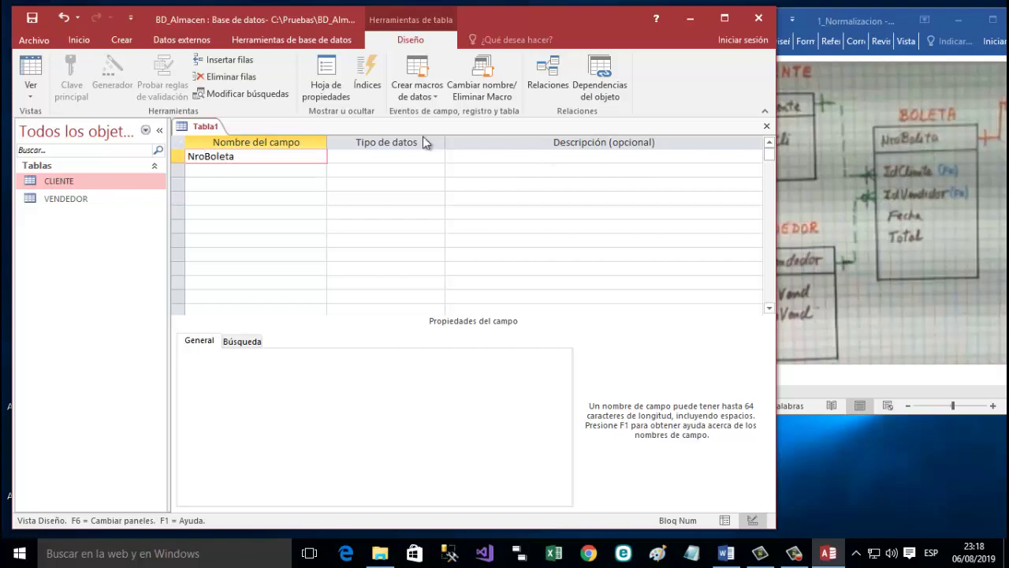
pyautogui.click(398, 155)
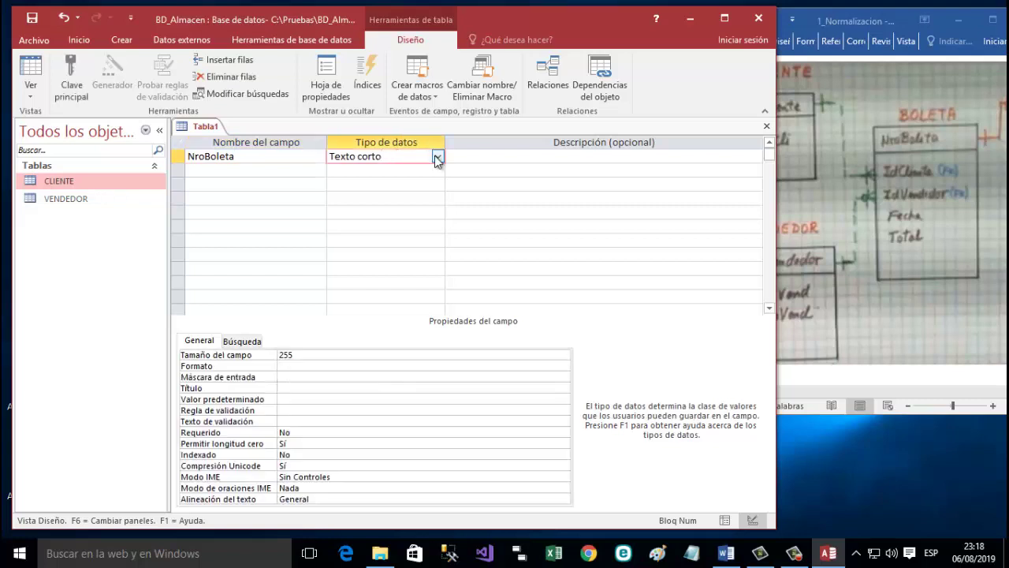
pyautogui.click(436, 156)
pyautogui.click(411, 200)
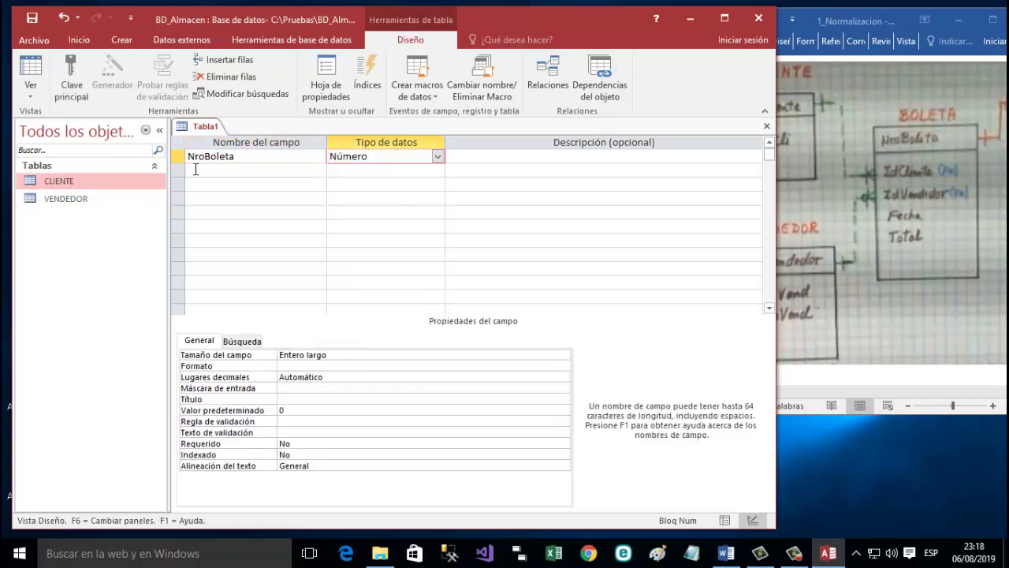
# Add a second field named IdCliente with the data type Número, as in the BOLETA entity.
pyautogui.click(195, 169)
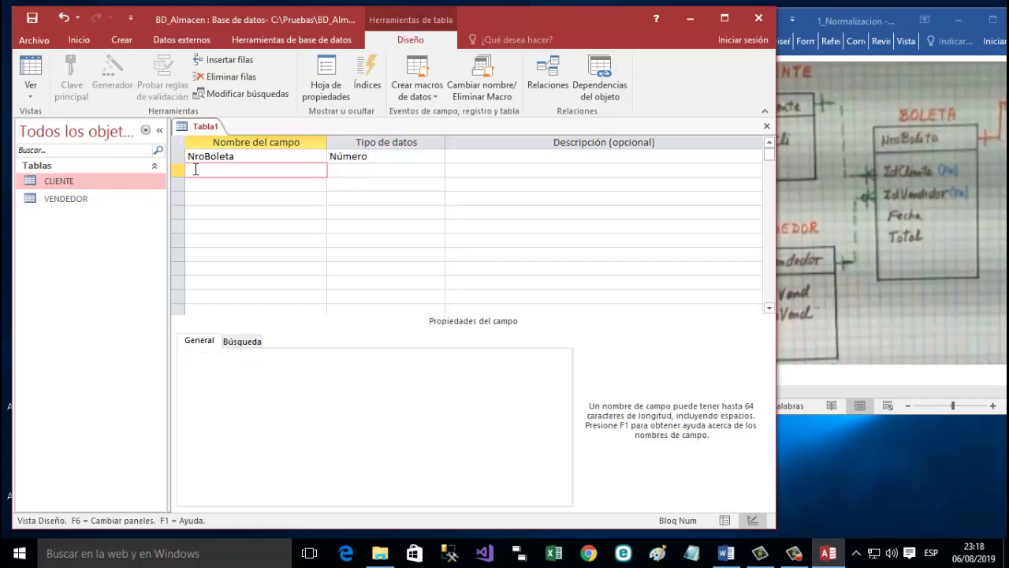
pyautogui.write('IdCliente')
pyautogui.click(846, 24)
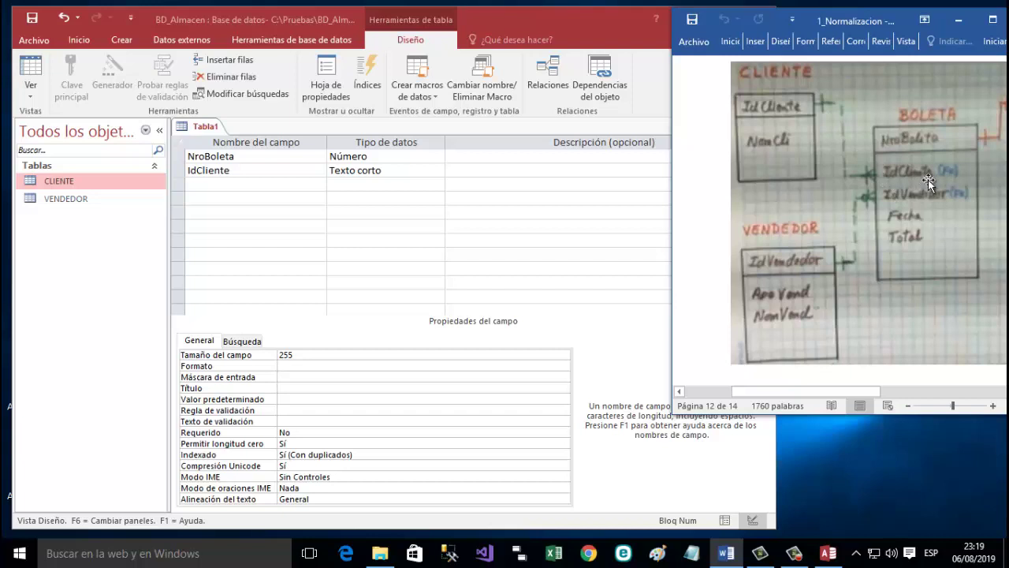
pyautogui.click(435, 171)
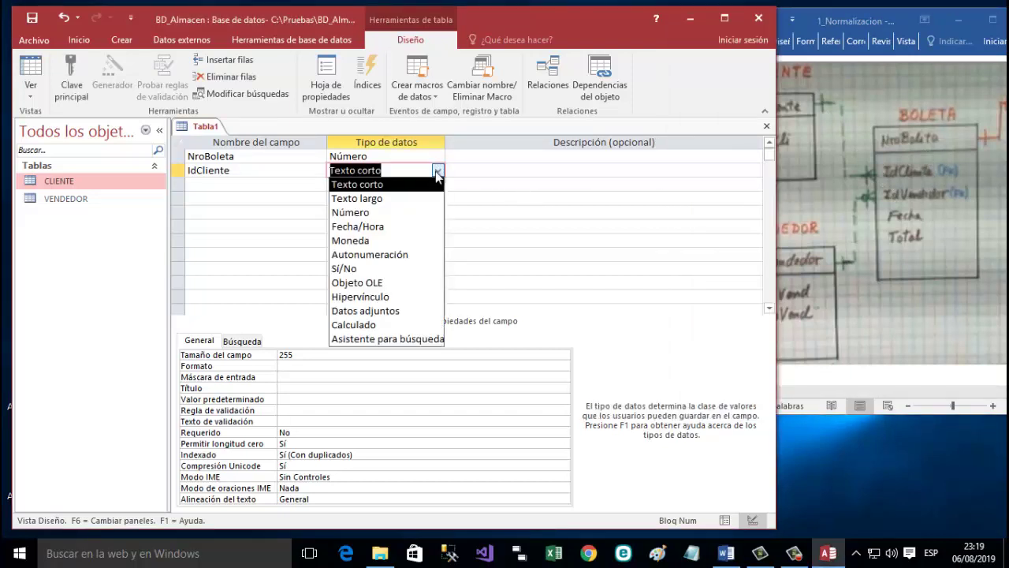
pyautogui.click(432, 213)
# Add a third field named IdVendedor with the data type Número.
pyautogui.click(312, 186)
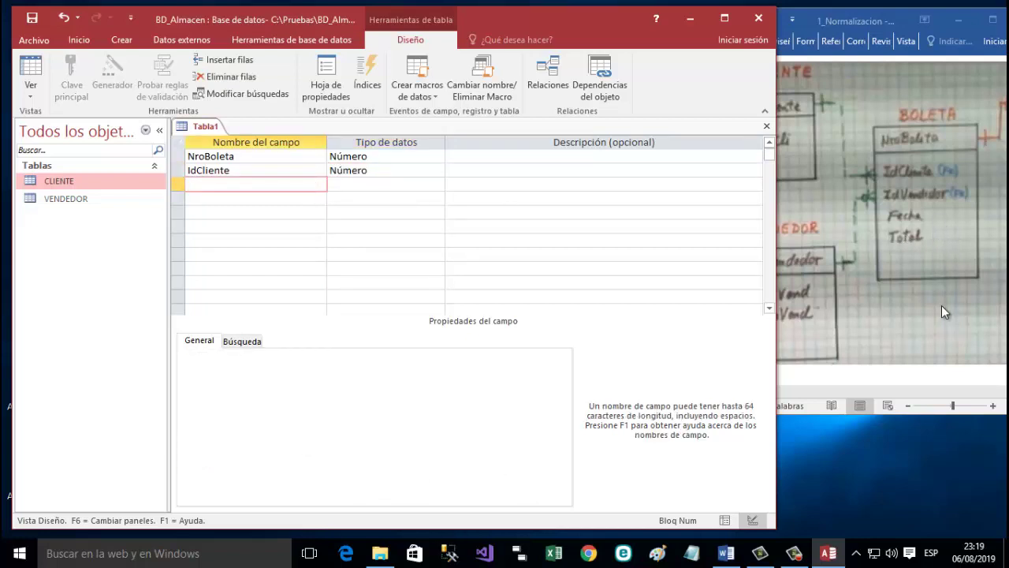
pyautogui.write('IdVendedor')
pyautogui.click(351, 188)
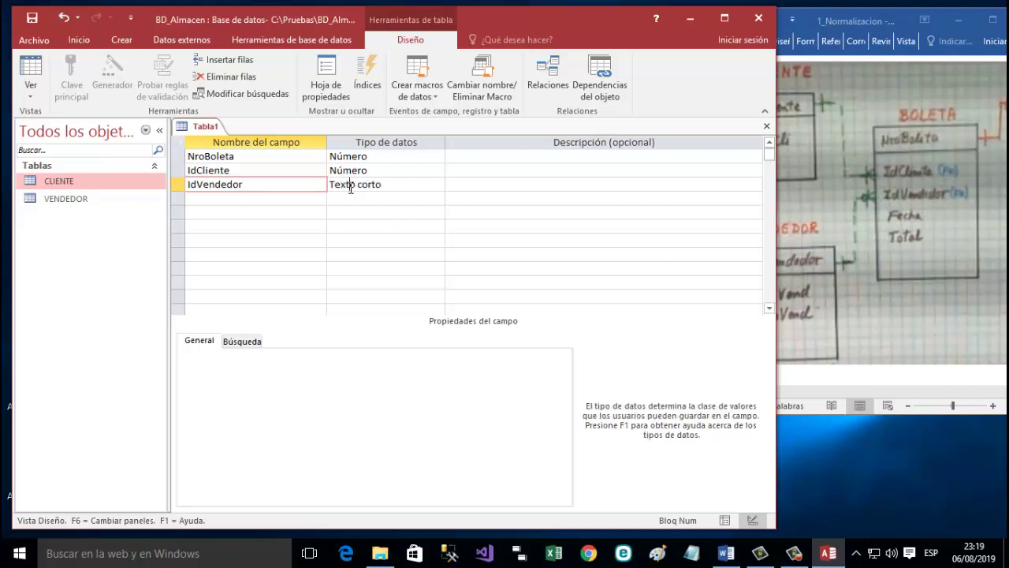
pyautogui.click(437, 184)
pyautogui.click(419, 227)
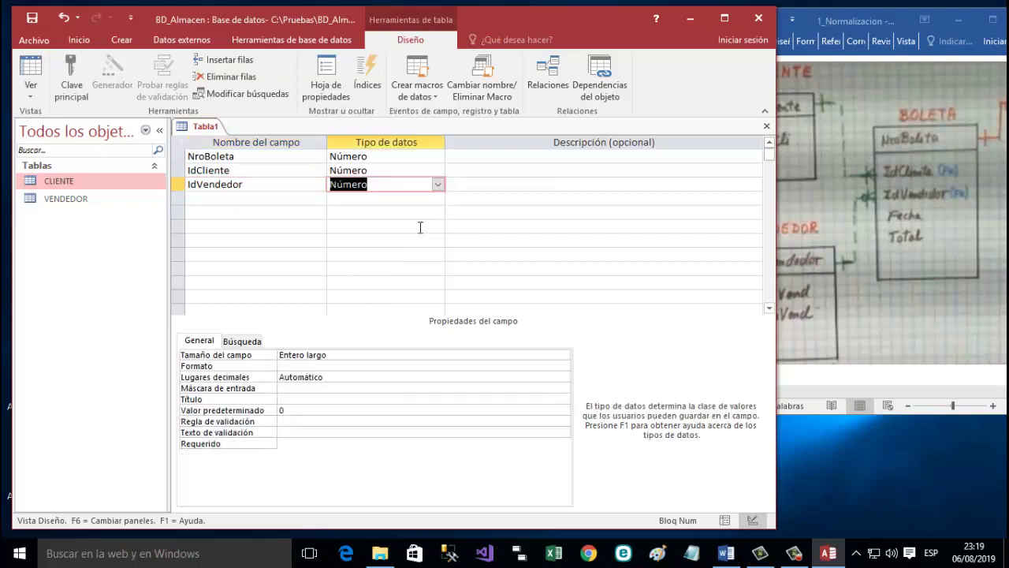
# Add a fourth field named Fecha with the data type Fecha/Hora.
pyautogui.click(308, 199)
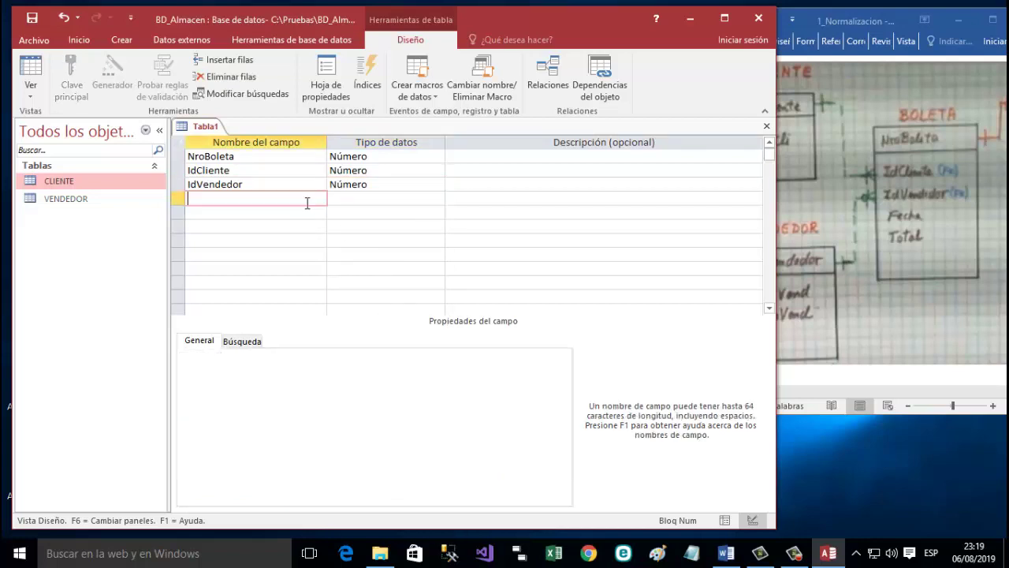
pyautogui.write('Fecha')
pyautogui.click(333, 198)
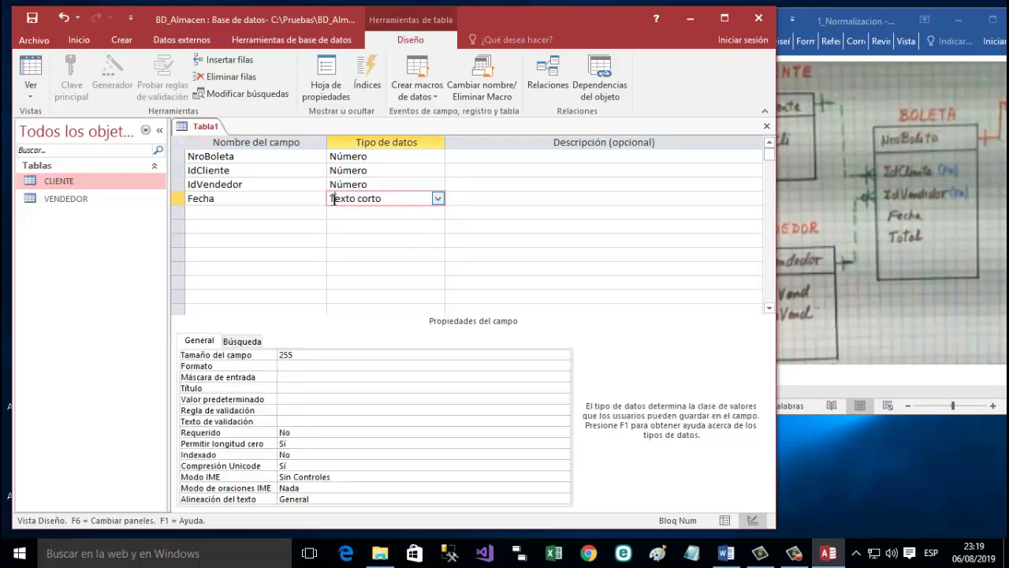
pyautogui.click(439, 200)
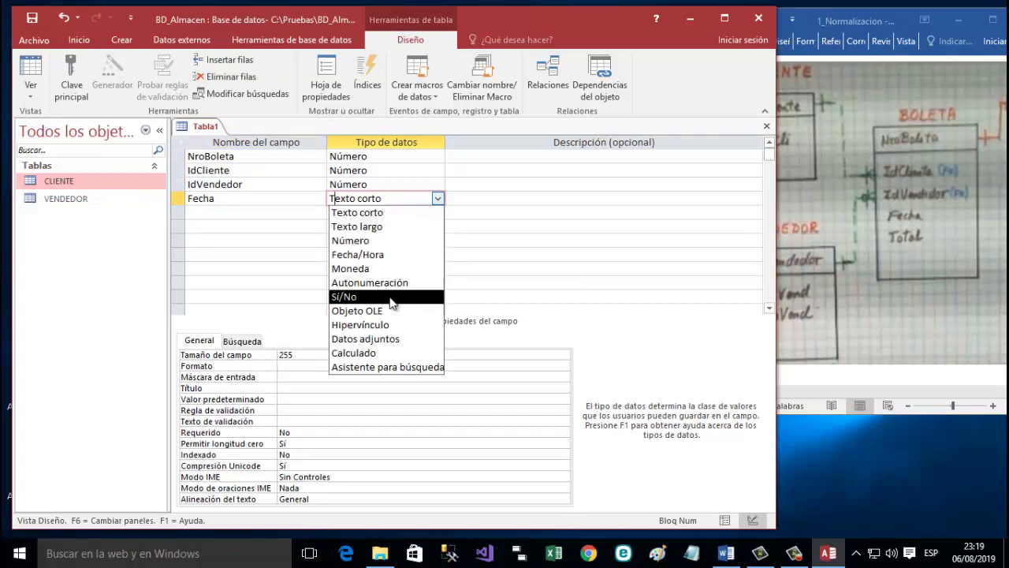
pyautogui.click(361, 254)
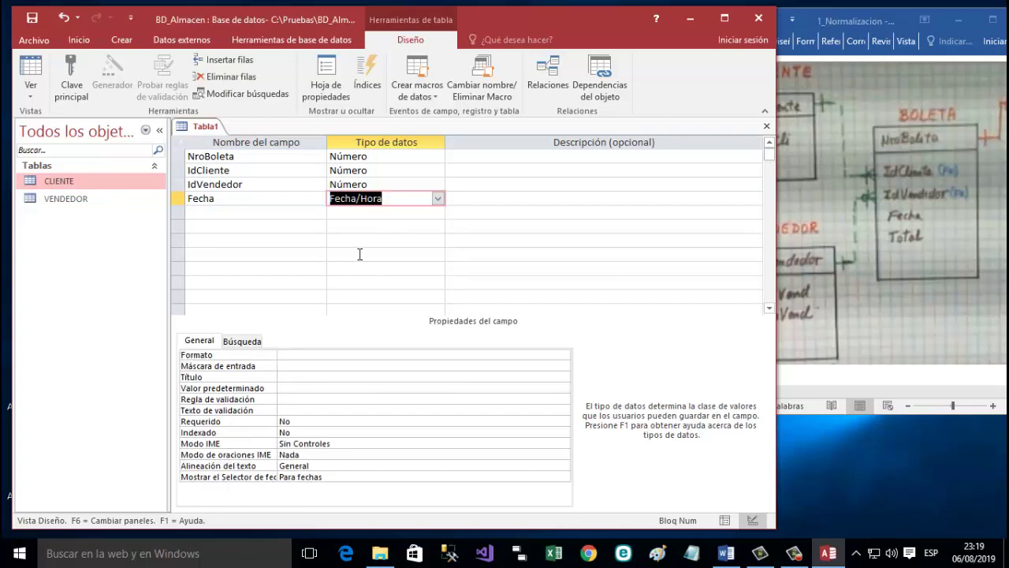
# Add a fifth field named Total with the data type Moneda.
pyautogui.click(282, 213)
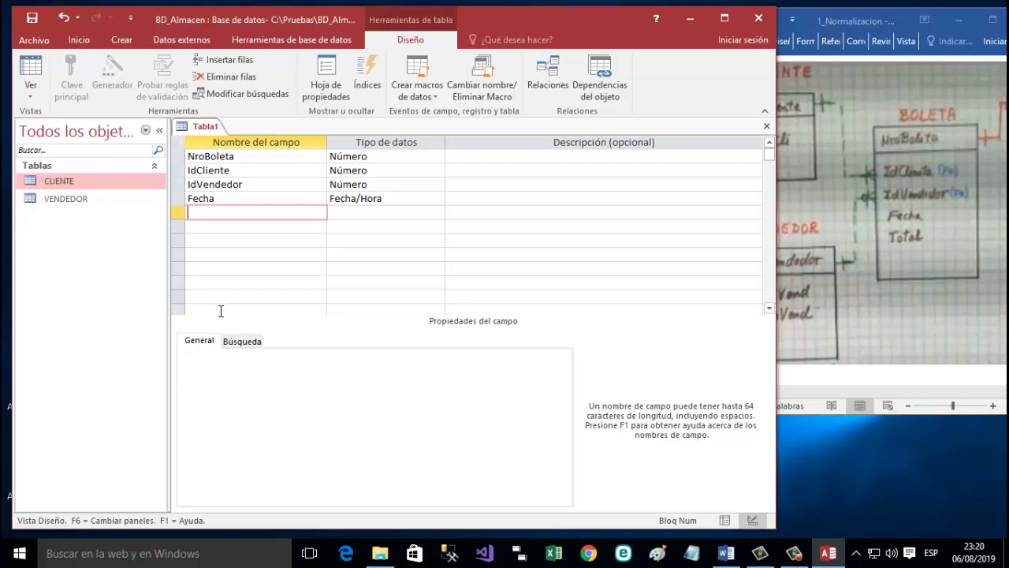
pyautogui.write('Total')
pyautogui.click(420, 212)
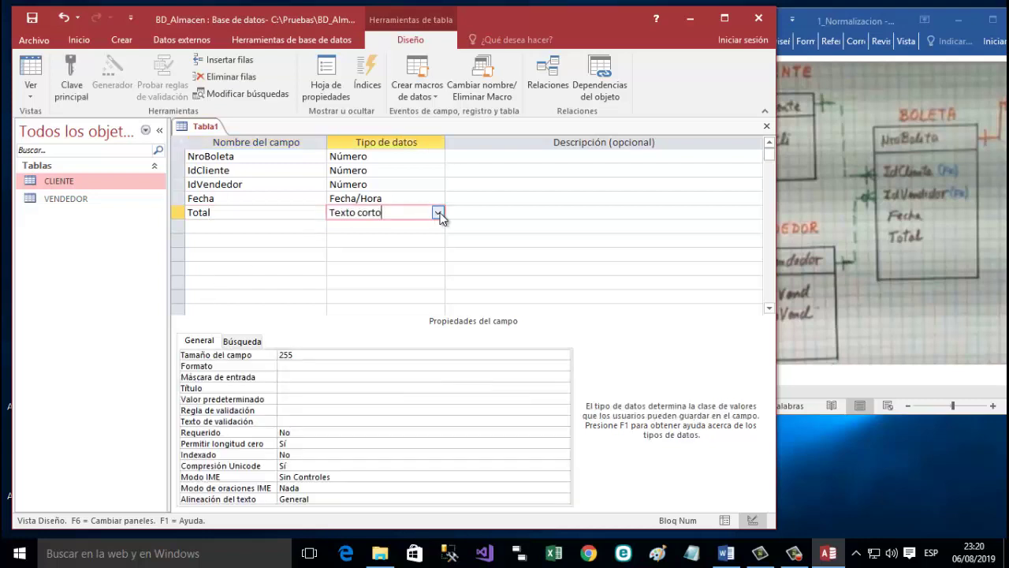
pyautogui.click(438, 212)
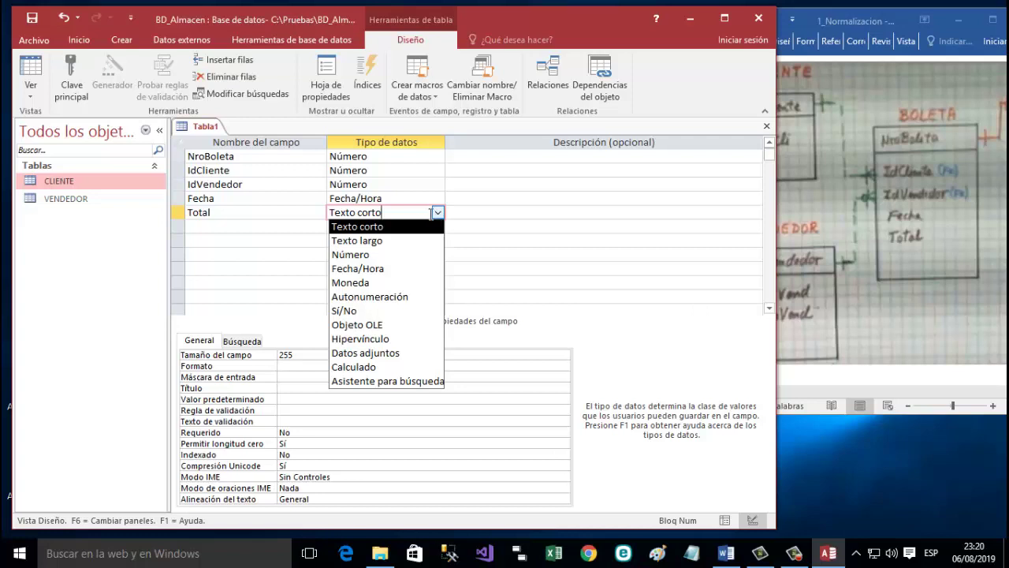
pyautogui.click(361, 283)
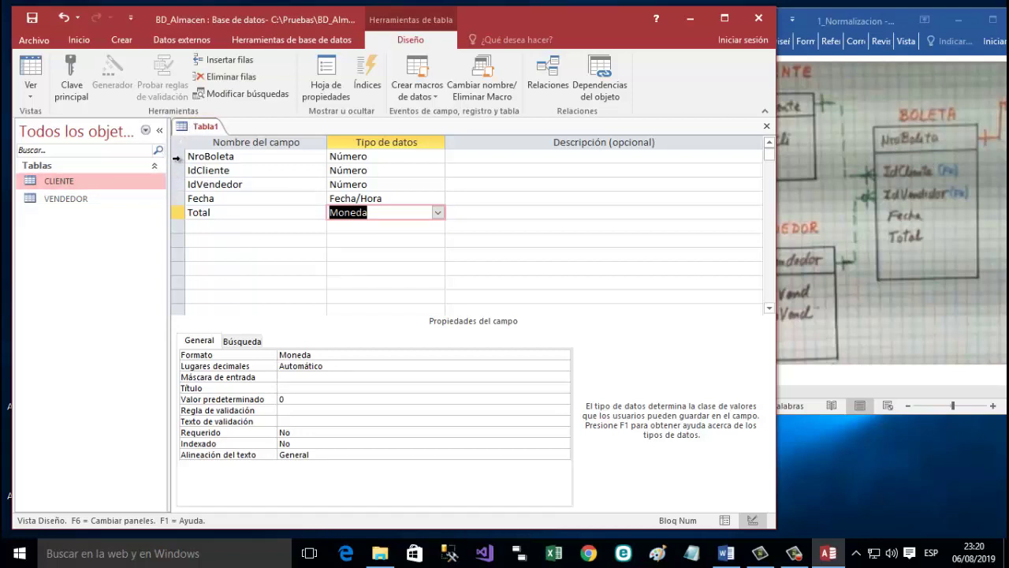
# Set the NroBoleta field as the table's primary key.
pyautogui.click(177, 156)
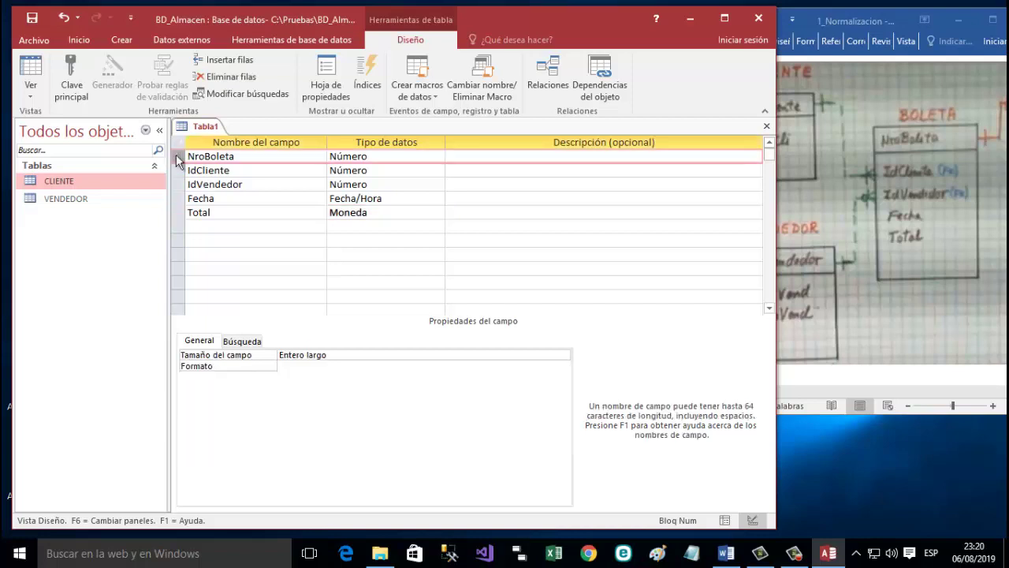
pyautogui.rightClick(178, 159)
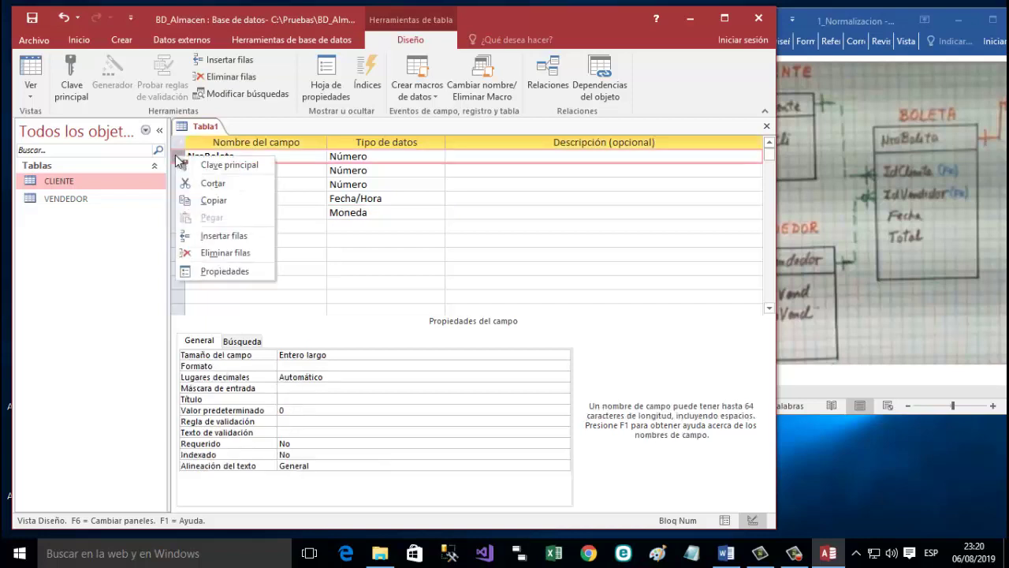
pyautogui.click(228, 166)
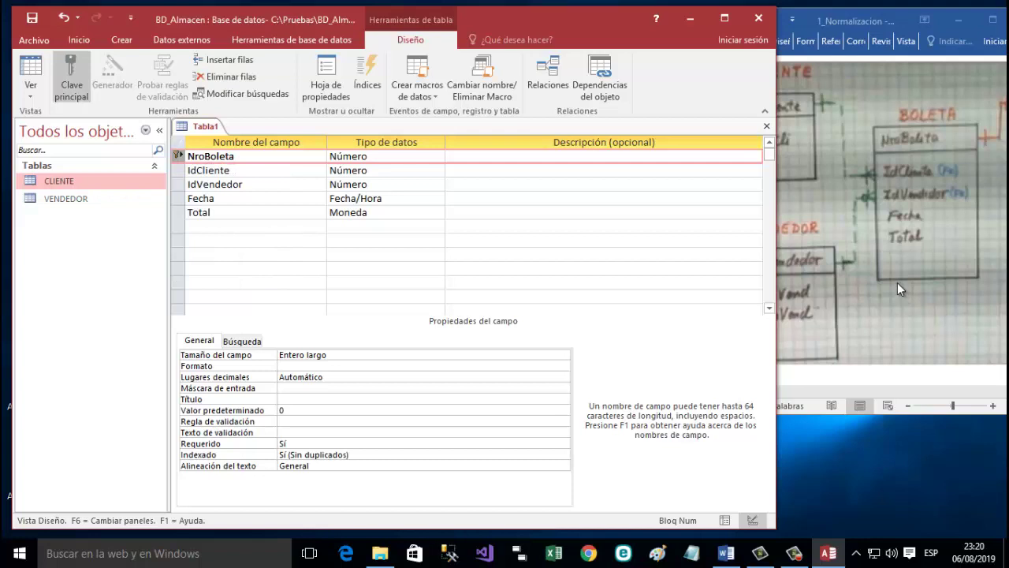
# Save the new table under the name BOLETA and close it.
pyautogui.rightClick(203, 130)
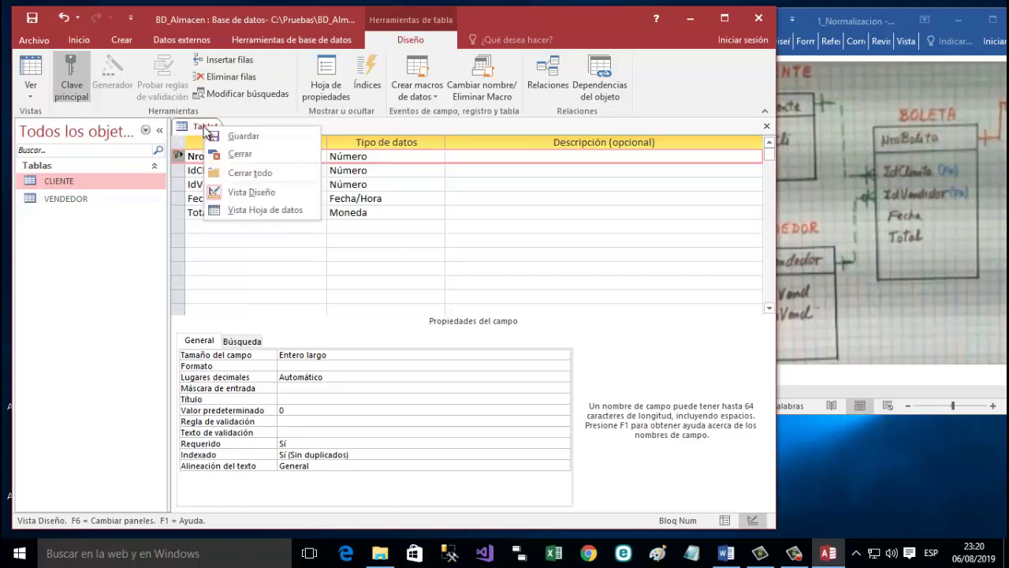
pyautogui.click(222, 134)
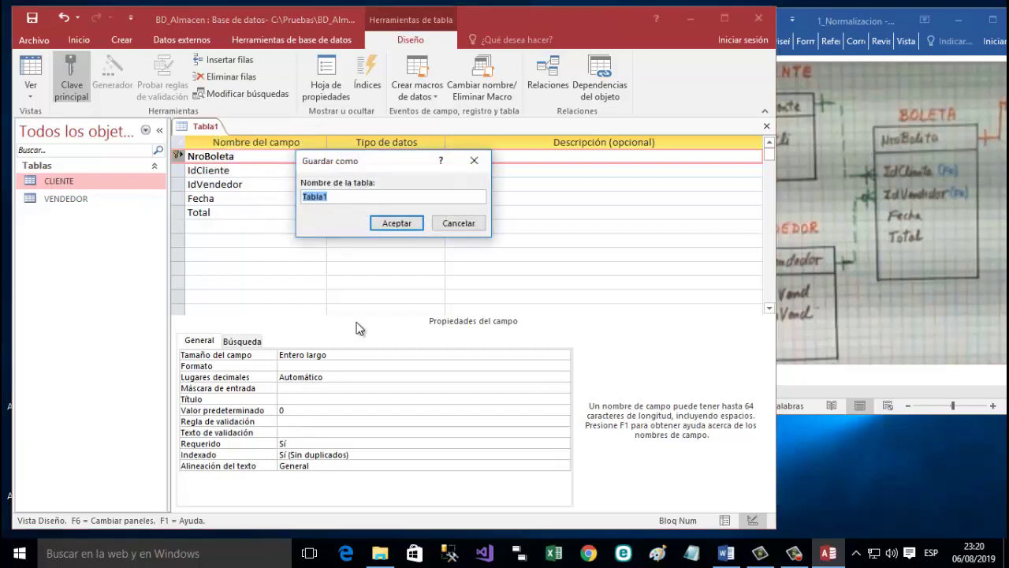
pyautogui.press('capslock')
pyautogui.write('BO')
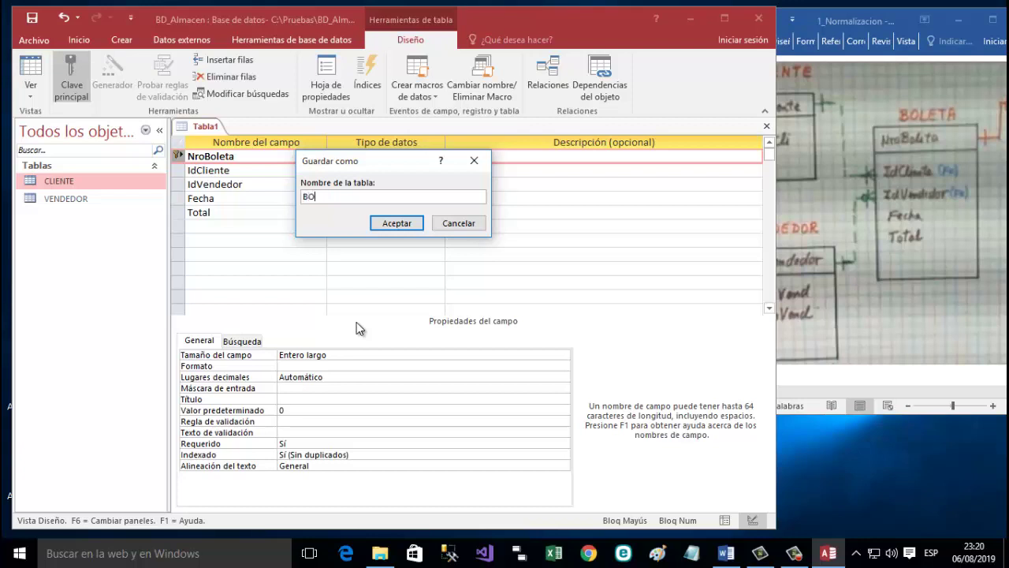
pyautogui.write('LETA')
pyautogui.click(411, 224)
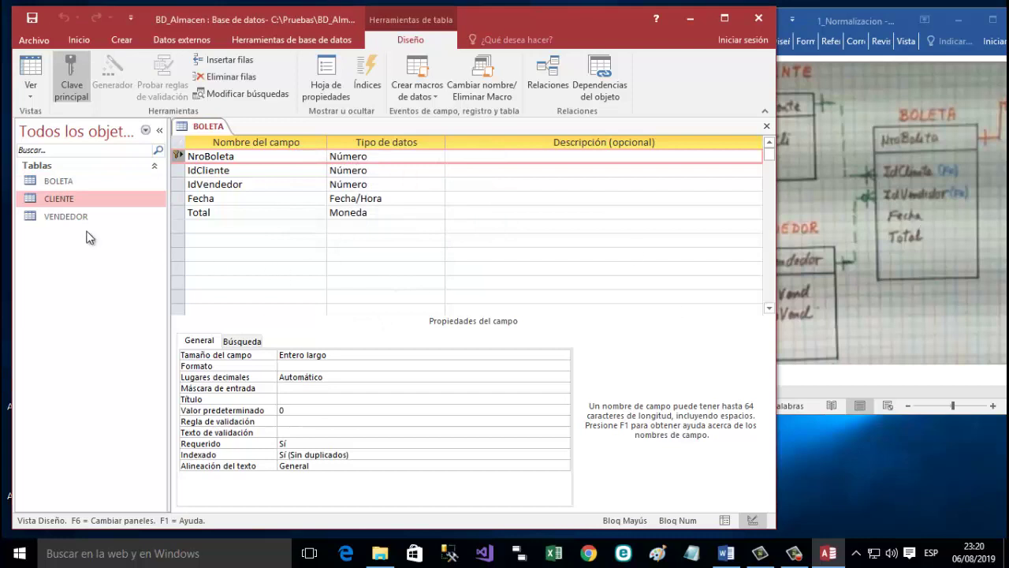
pyautogui.click(63, 182)
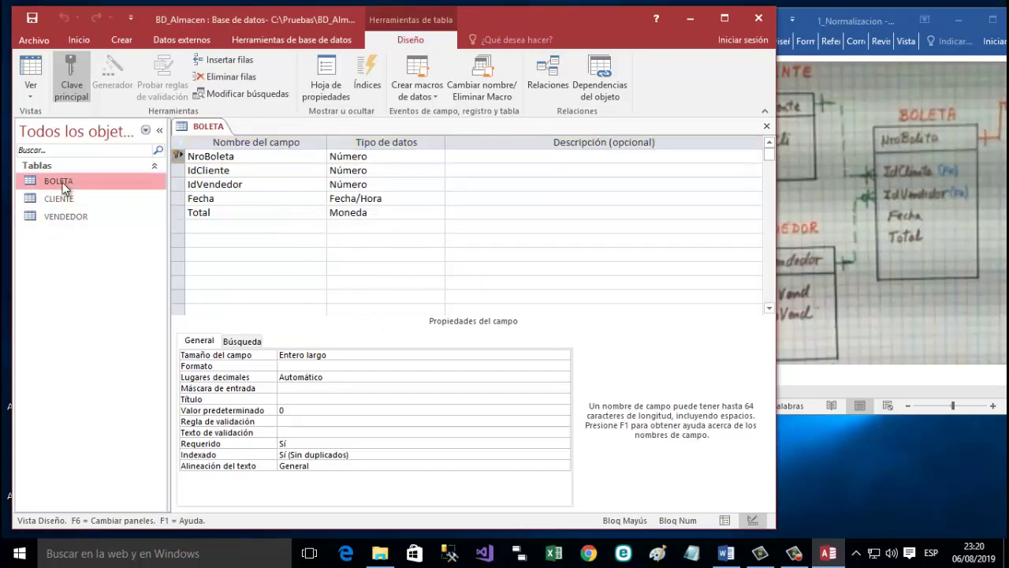
pyautogui.rightClick(218, 134)
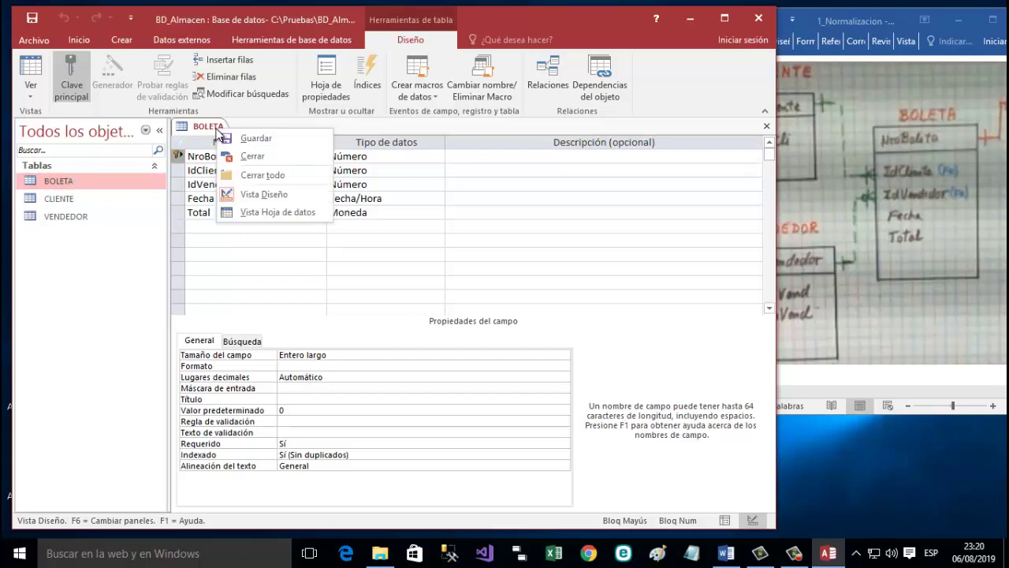
pyautogui.click(248, 156)
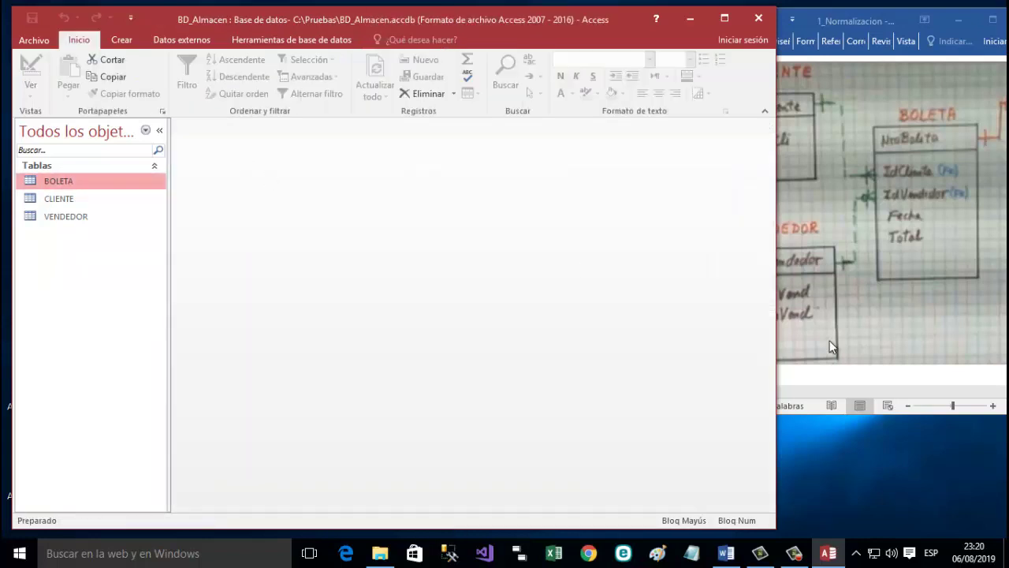
# Bring the DETALLE_BOLETA entity into view in the Word diagram, and start a new table in design view in Access.
pyautogui.click(863, 23)
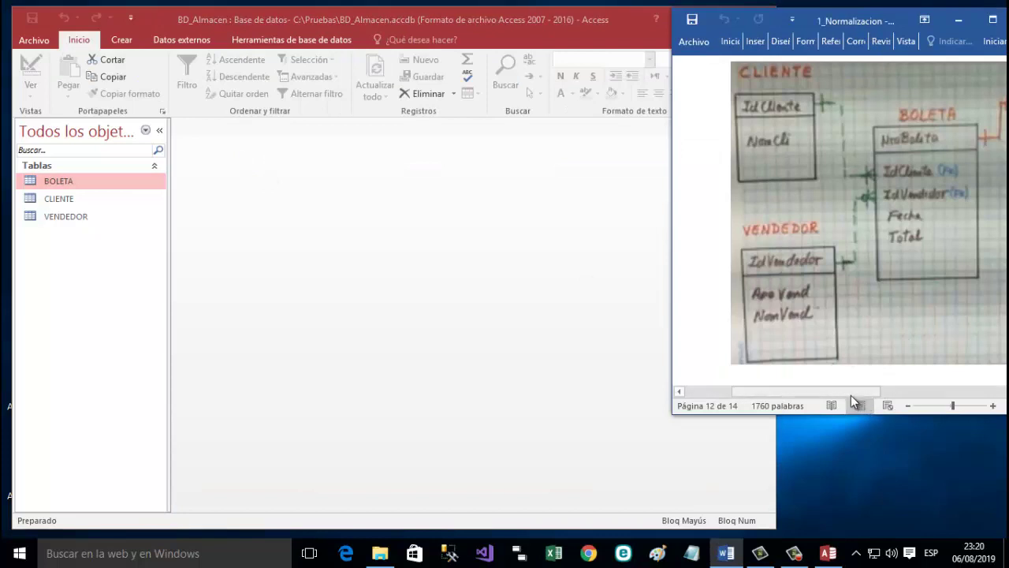
pyautogui.moveTo(849, 393); pyautogui.dragTo(917, 399)
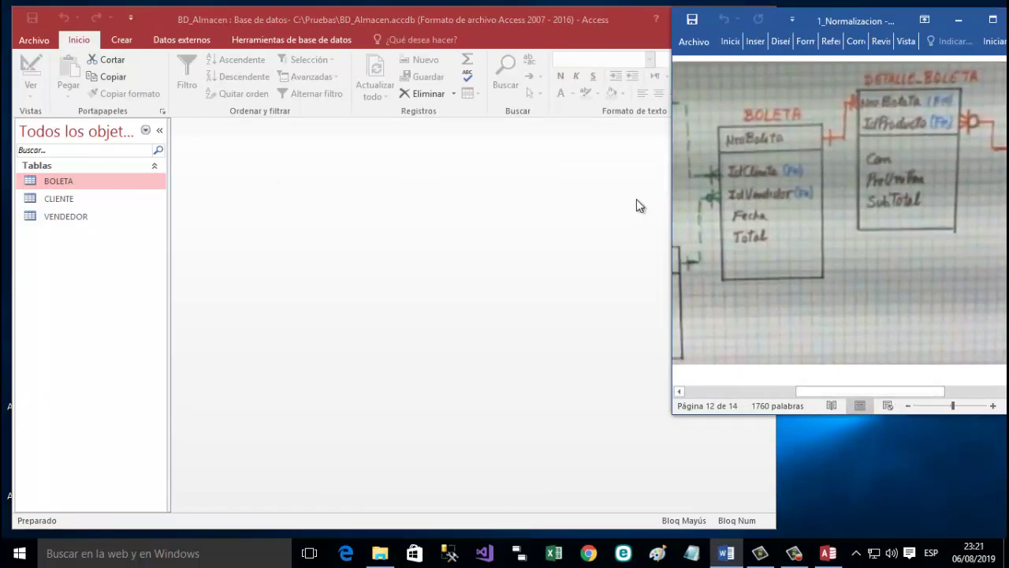
pyautogui.click(257, 183)
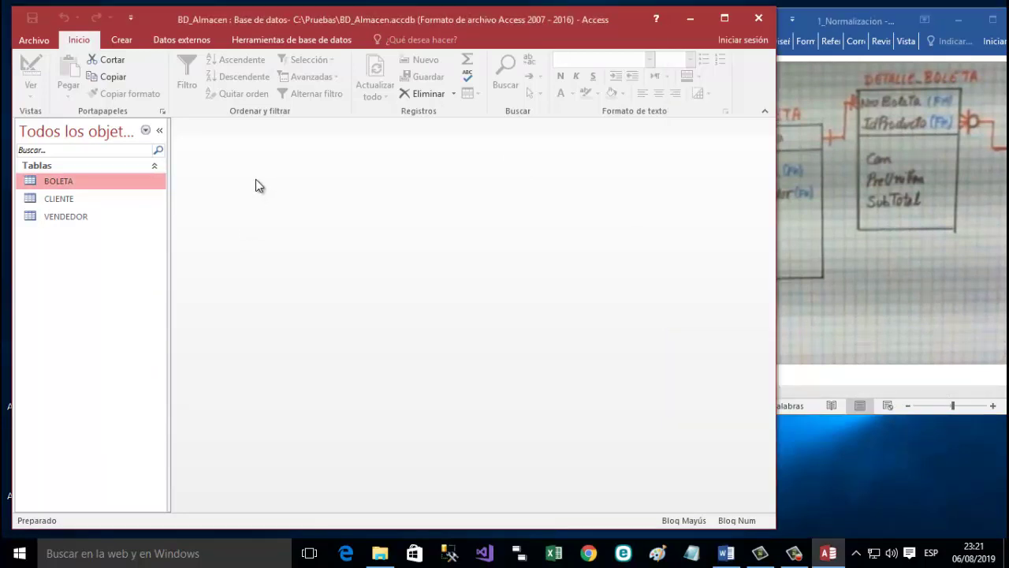
pyautogui.click(124, 46)
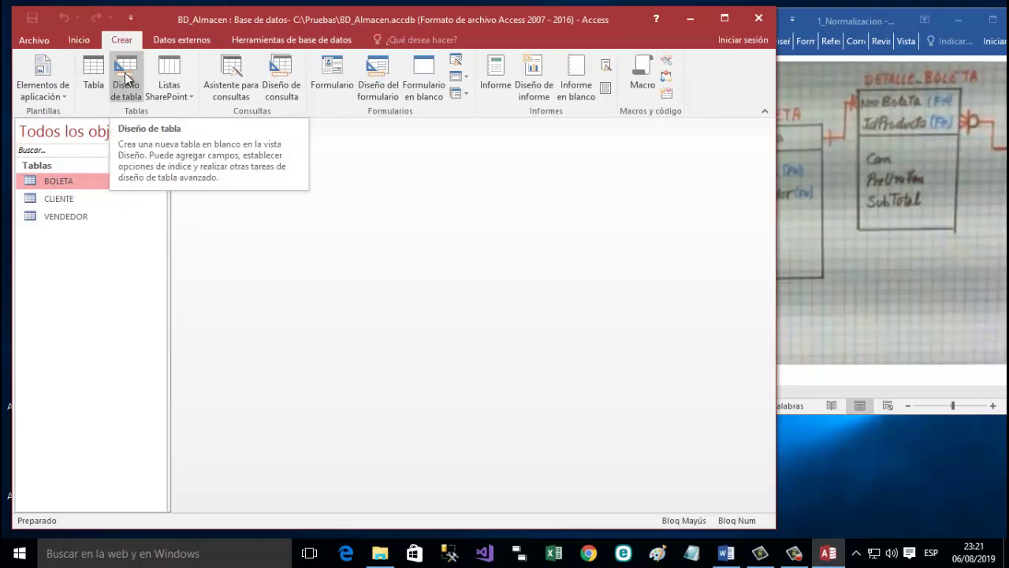
pyautogui.click(126, 77)
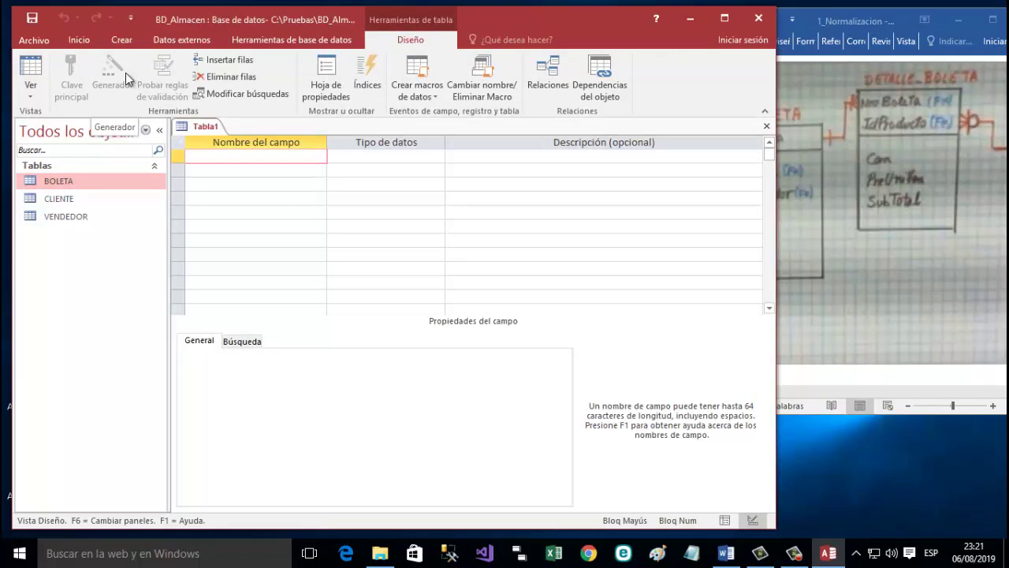
# Add NroBoleta as the first field of the detail table with the data type Número.
pyautogui.press('capslock')
pyautogui.write('N')
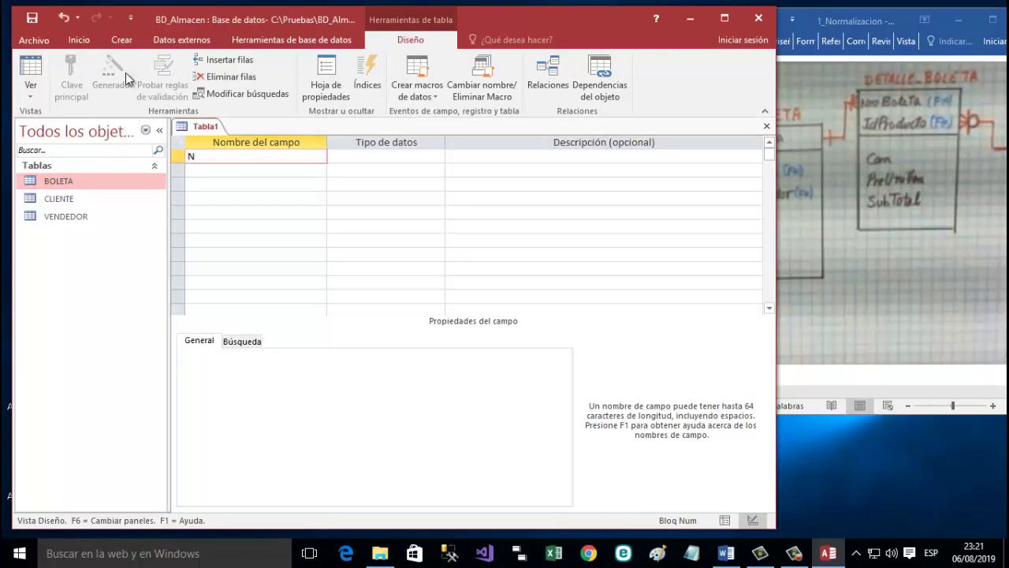
pyautogui.write('roBoleta')
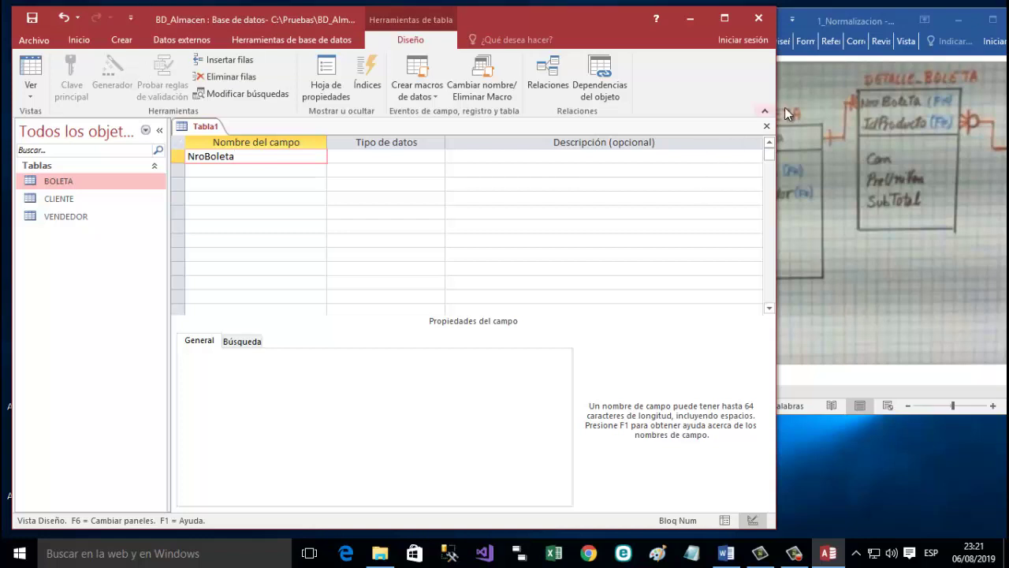
pyautogui.click(838, 28)
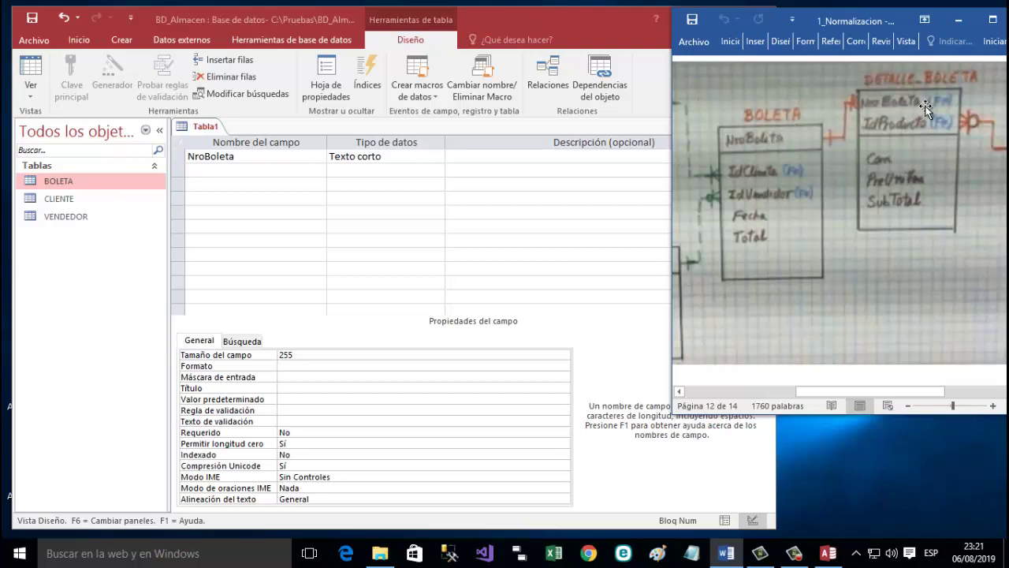
pyautogui.click(416, 160)
pyautogui.click(437, 156)
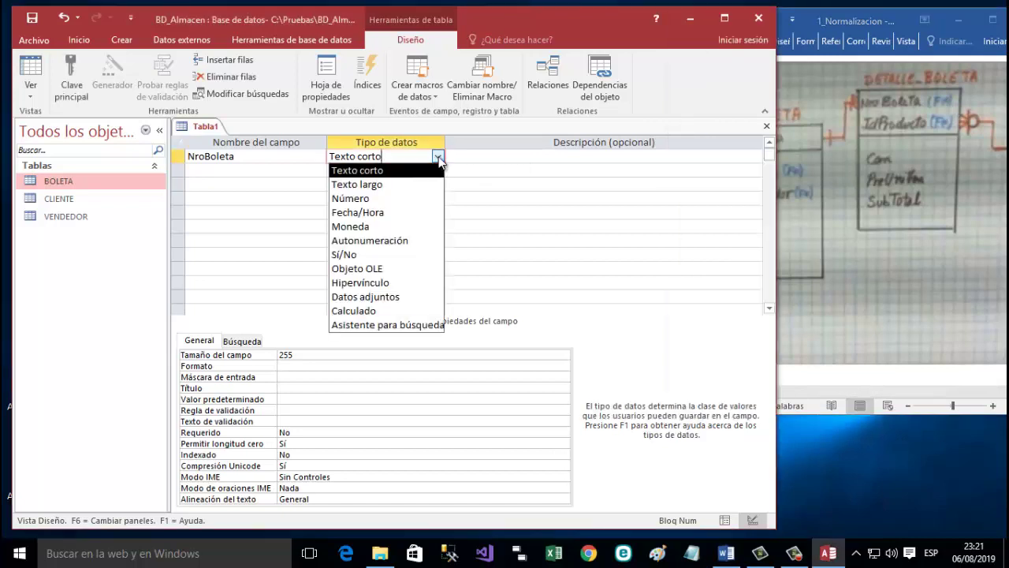
pyautogui.click(435, 198)
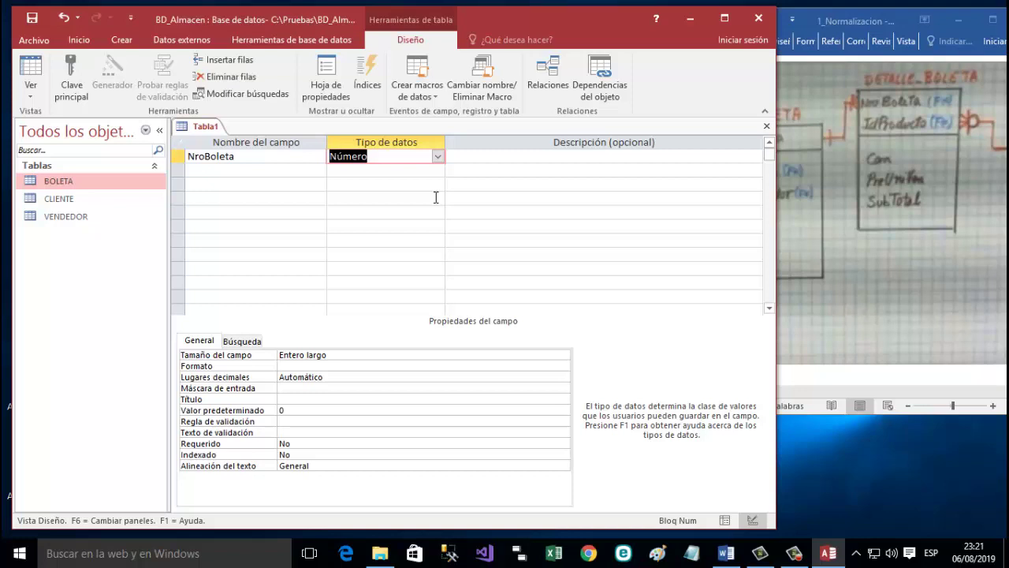
# Add an IdProducto field to the detail table with the data type Número.
pyautogui.click(267, 169)
pyautogui.write('Id')
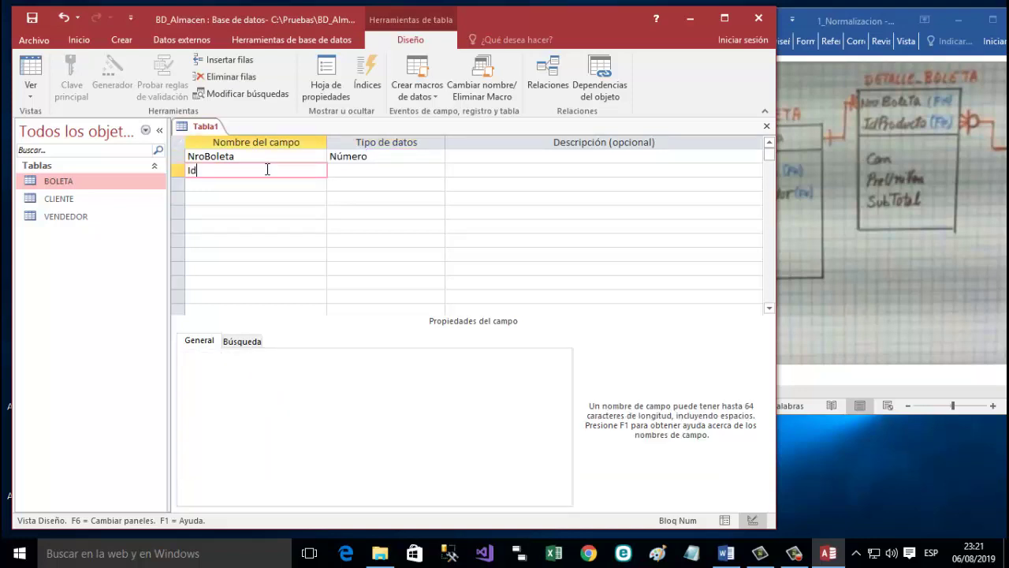
pyautogui.write('Producto')
pyautogui.click(404, 174)
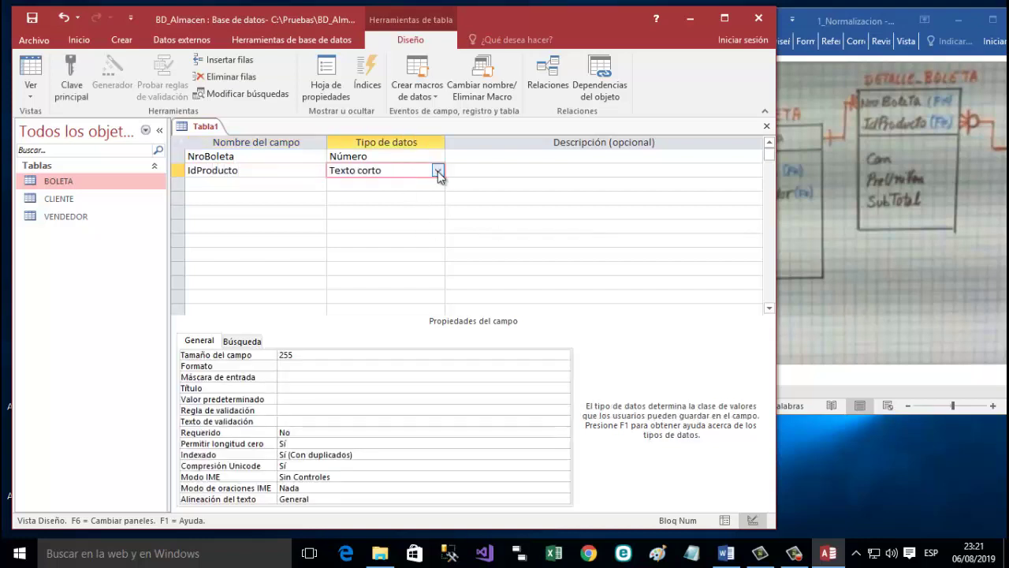
pyautogui.click(438, 171)
pyautogui.click(417, 213)
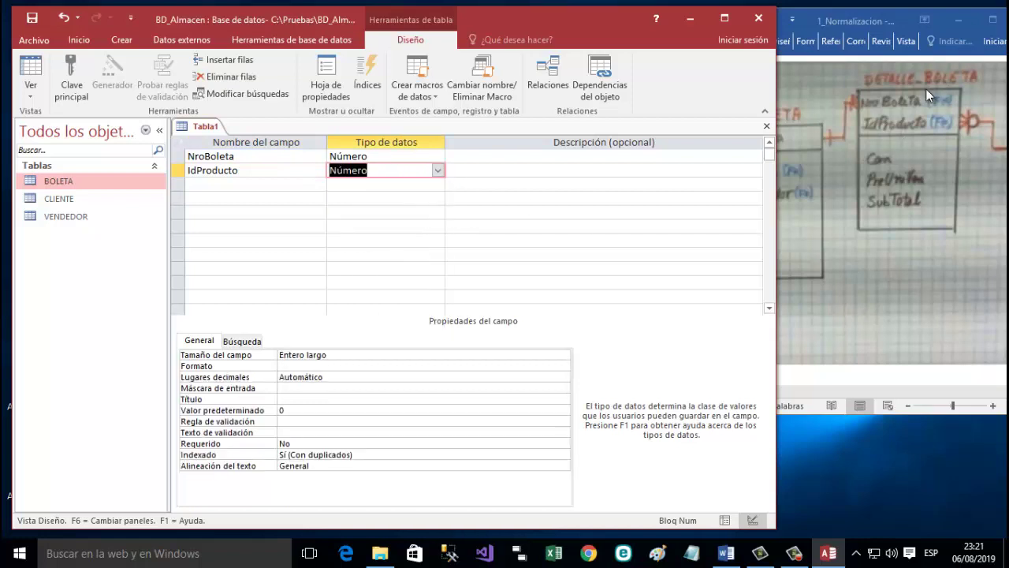
# Add a Can field below IdProducto with the data type Número.
pyautogui.click(202, 190)
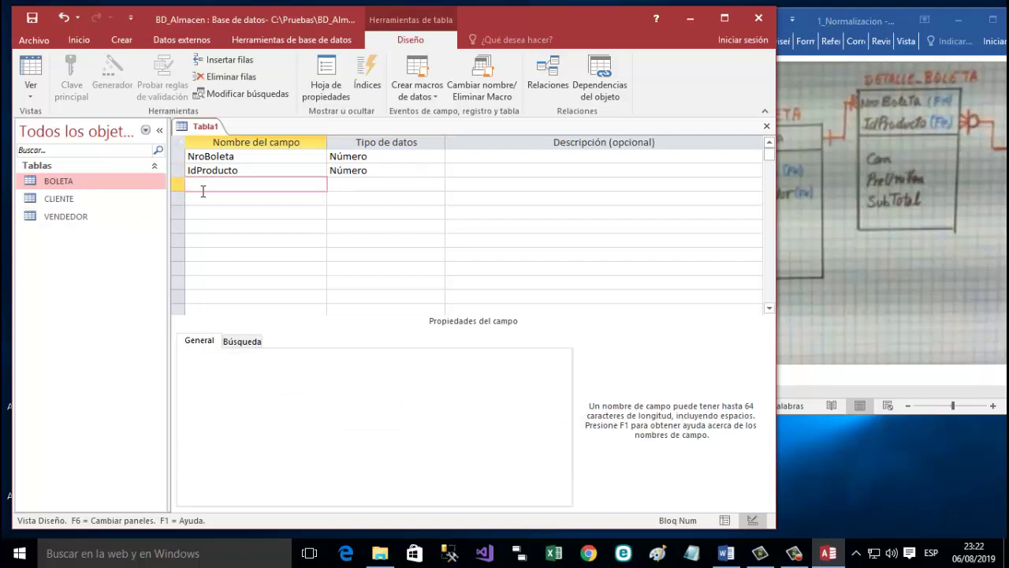
pyautogui.write('Can')
pyautogui.click(368, 184)
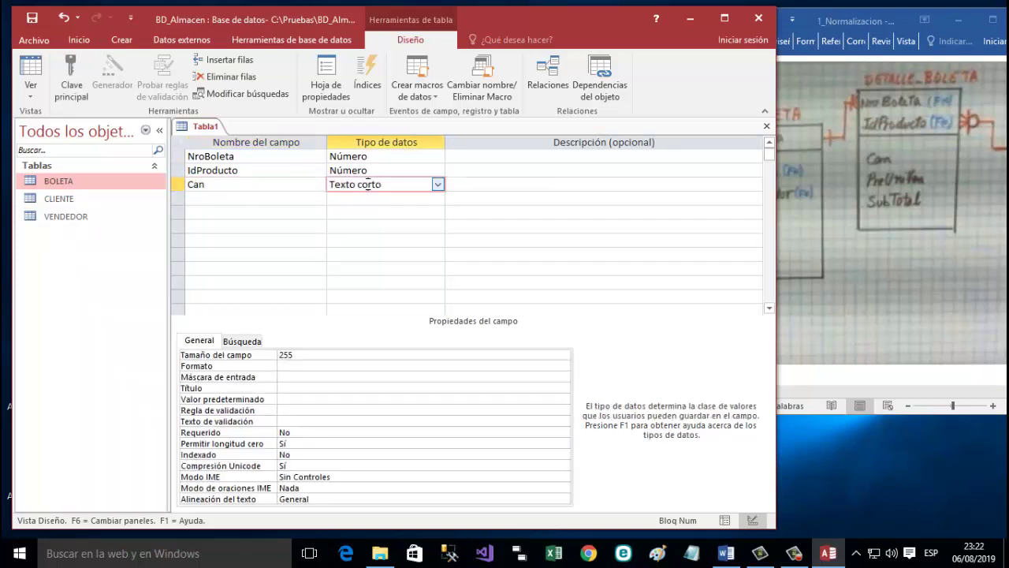
pyautogui.click(437, 183)
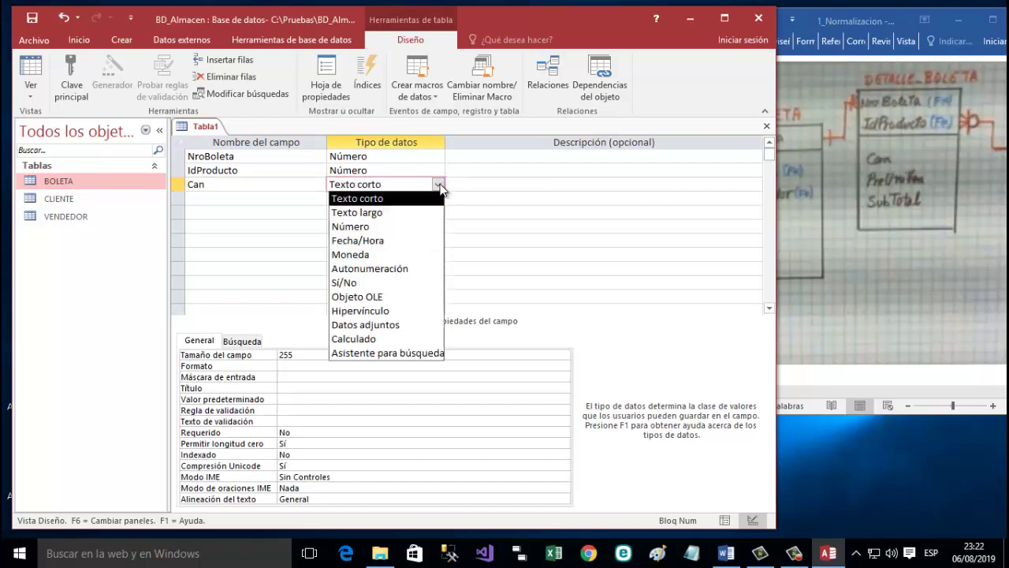
pyautogui.click(418, 226)
# Add a PreUniVen field below Can with the data type Moneda.
pyautogui.click(251, 197)
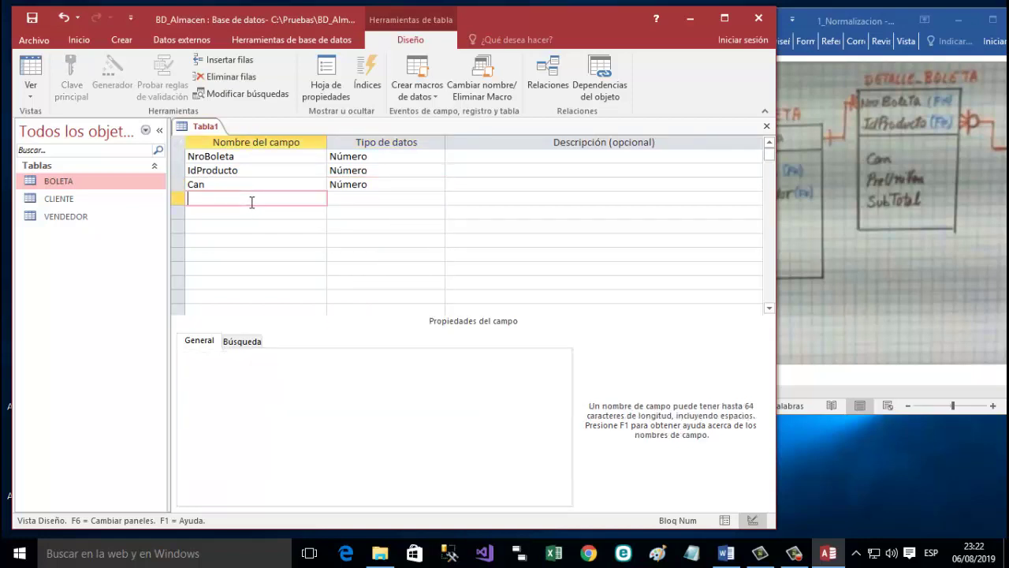
pyautogui.write('PreUniVen')
pyautogui.click(369, 206)
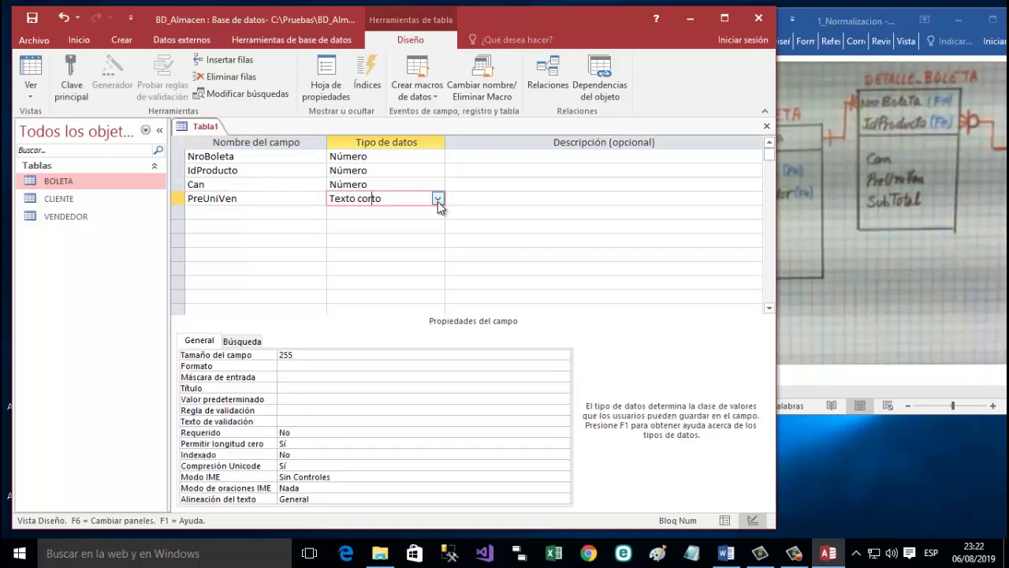
pyautogui.click(438, 200)
pyautogui.click(407, 265)
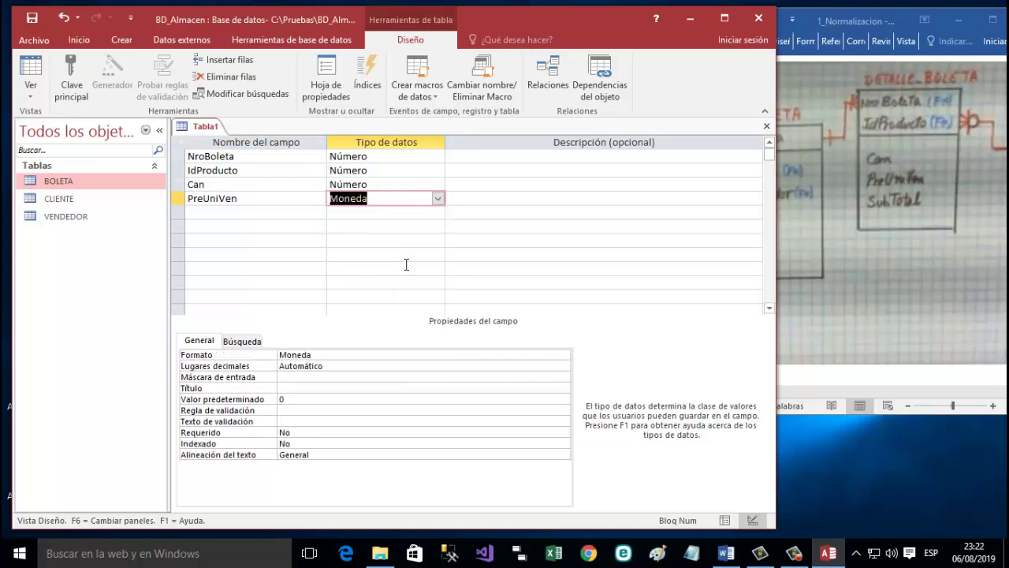
# Add a SubTotal field below PreUniVen with the data type Moneda.
pyautogui.click(246, 213)
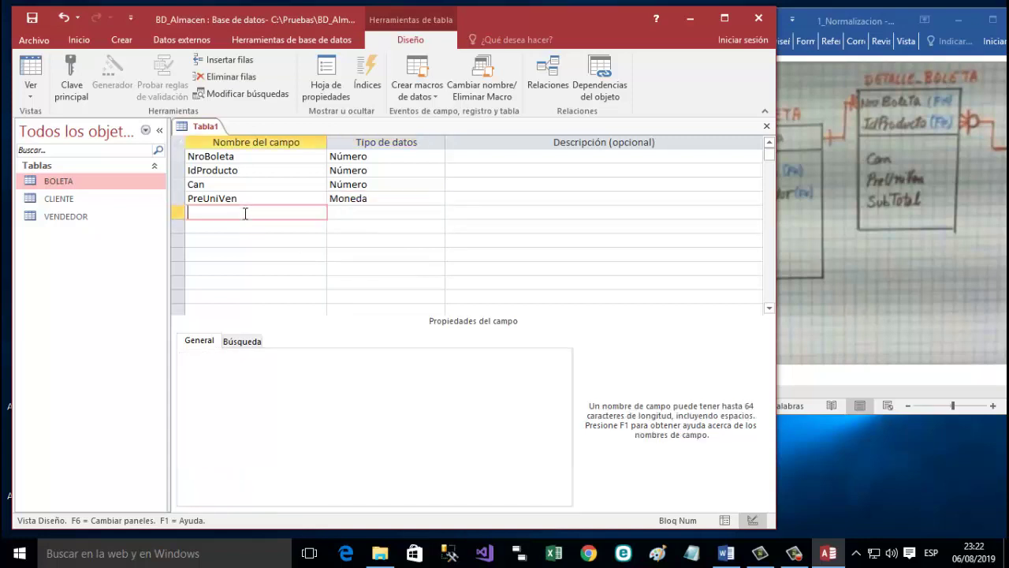
pyautogui.write('S')
pyautogui.write('i')
pyautogui.write('ubT')
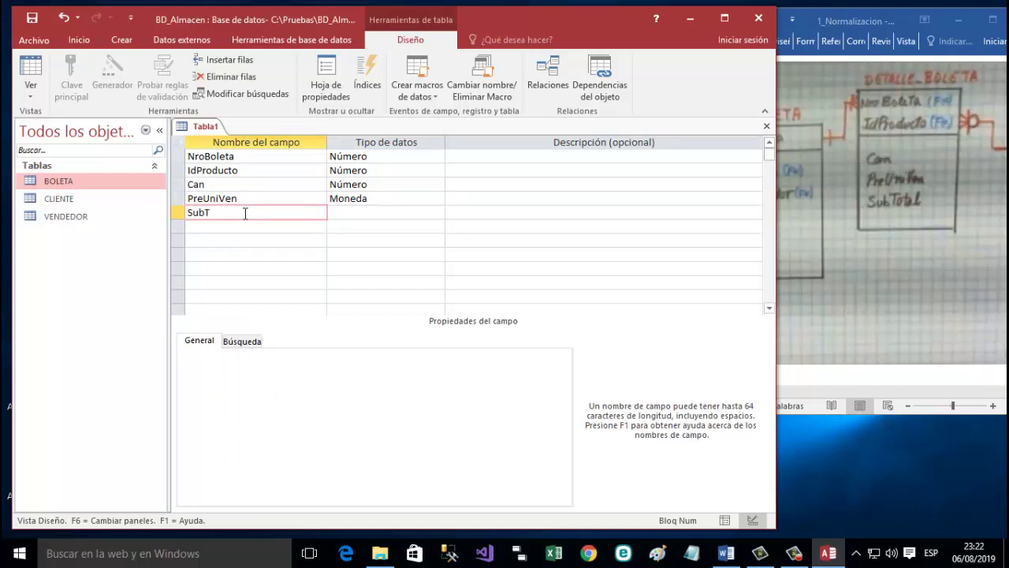
pyautogui.write('otal')
pyautogui.click(363, 215)
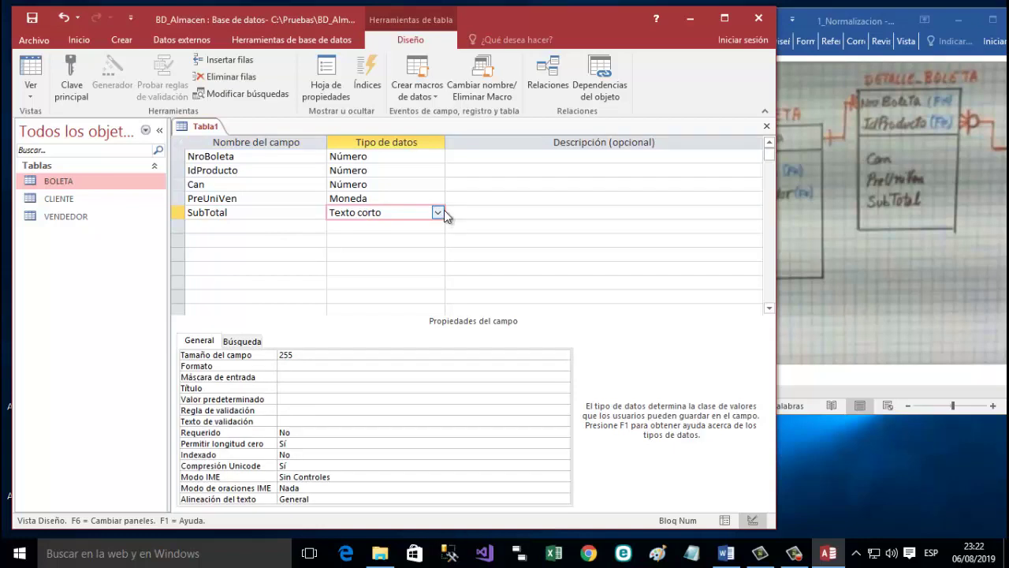
pyautogui.click(440, 212)
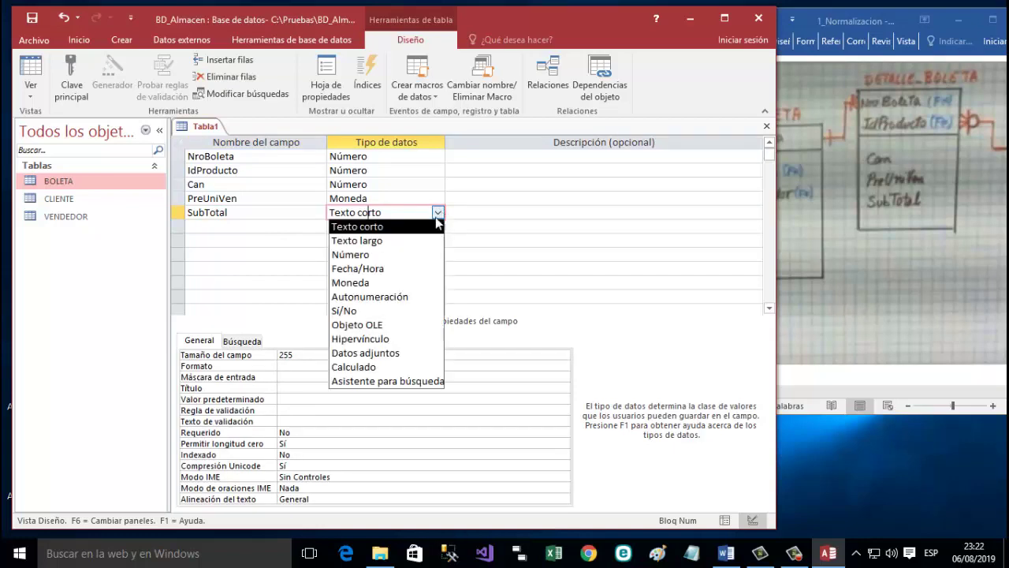
pyautogui.click(396, 284)
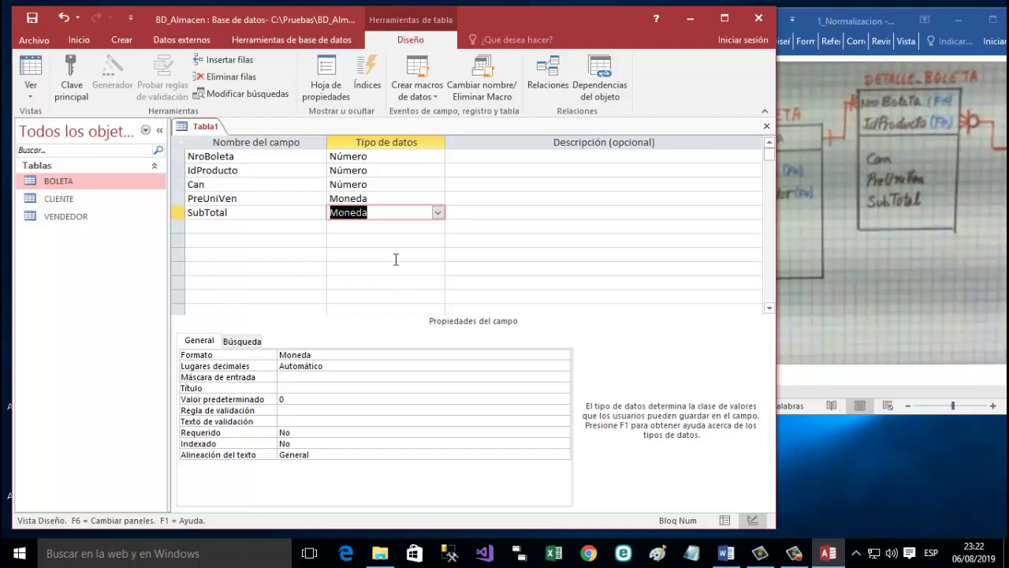
pyautogui.click(395, 228)
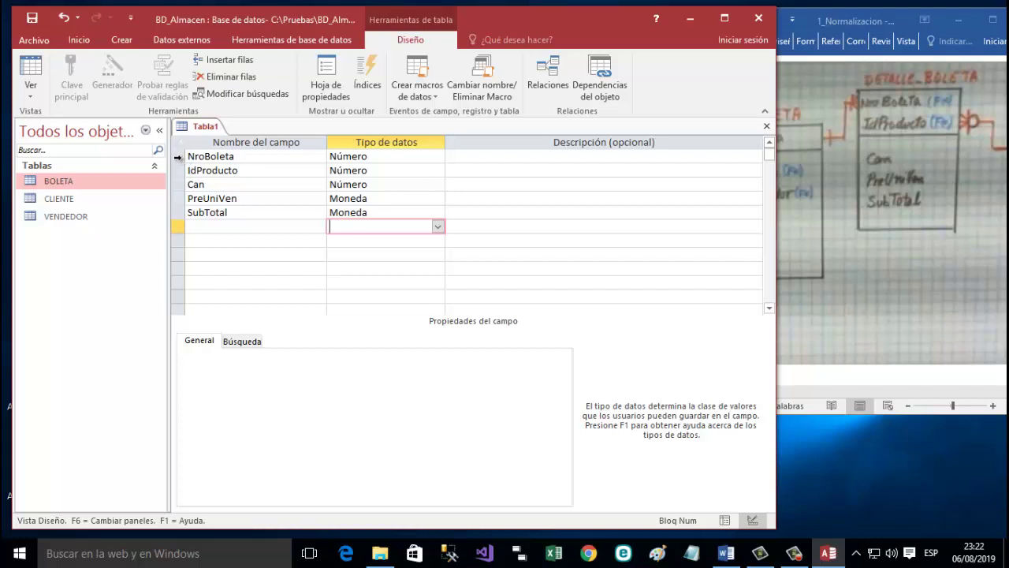
# Set NroBoleta and IdProducto together as the composite primary key of the detail table.
pyautogui.click(178, 156)
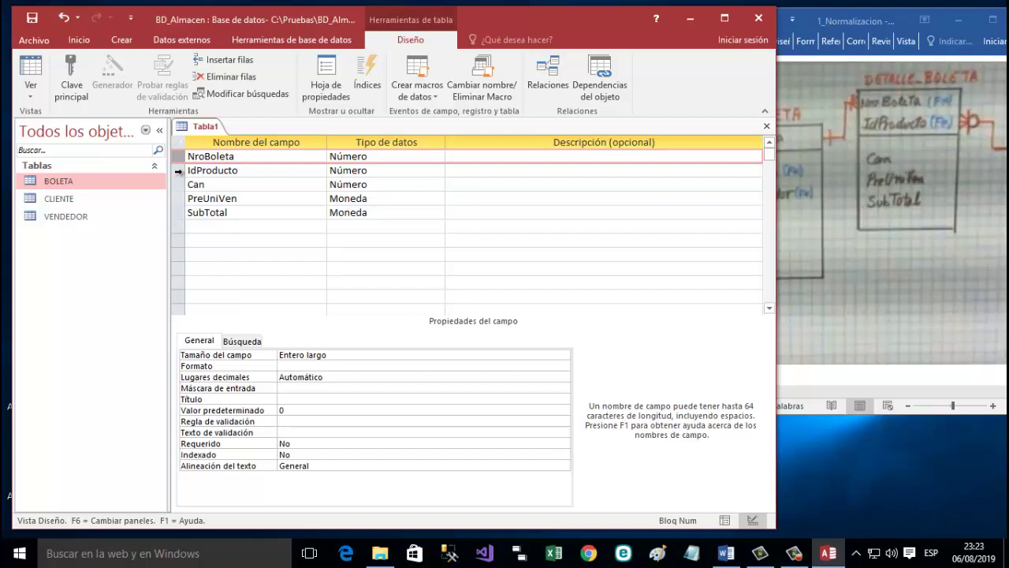
pyautogui.keyDown('shift'); pyautogui.click(178, 170); pyautogui.keyUp('shift')
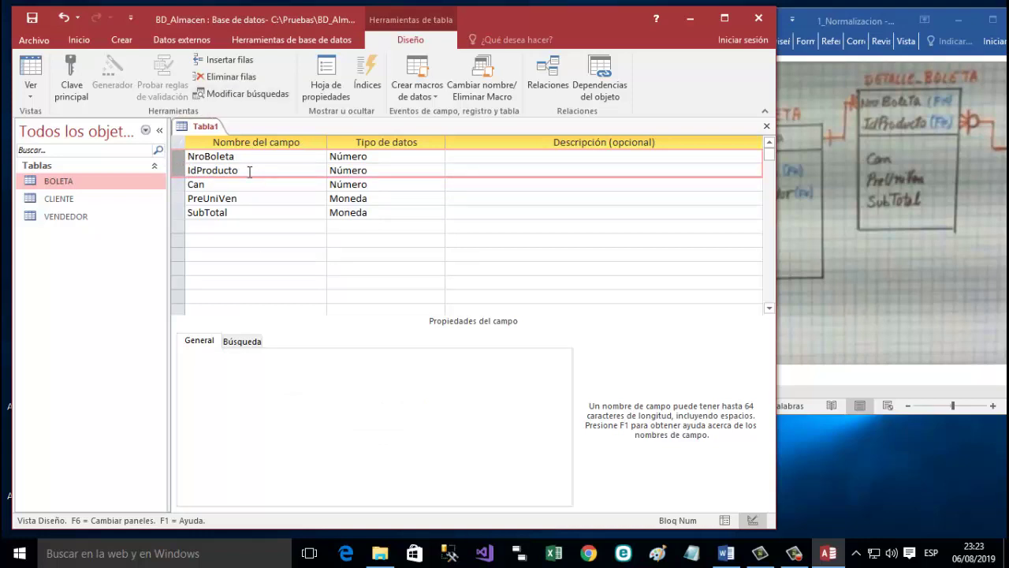
pyautogui.rightClick(180, 169)
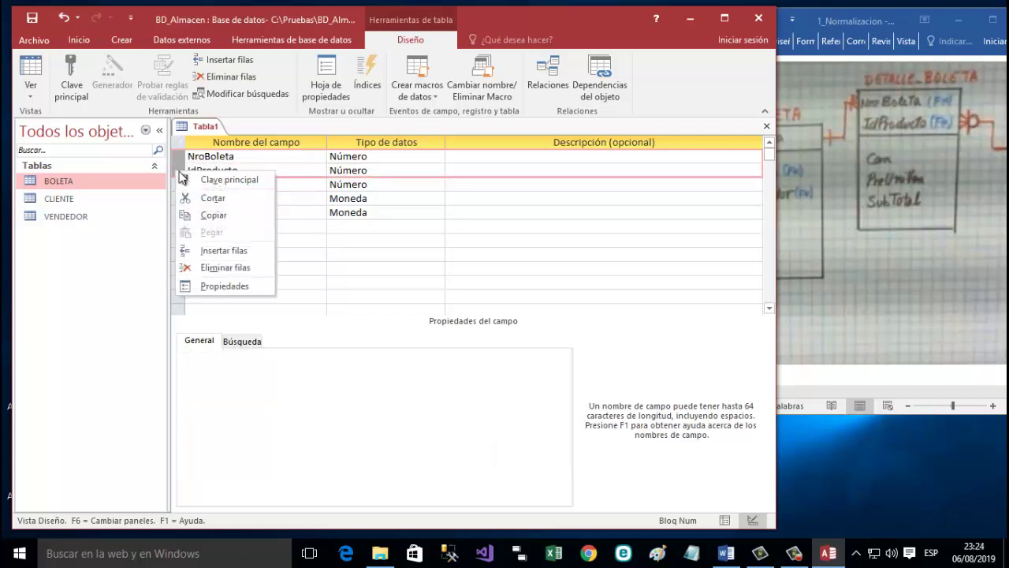
pyautogui.click(218, 181)
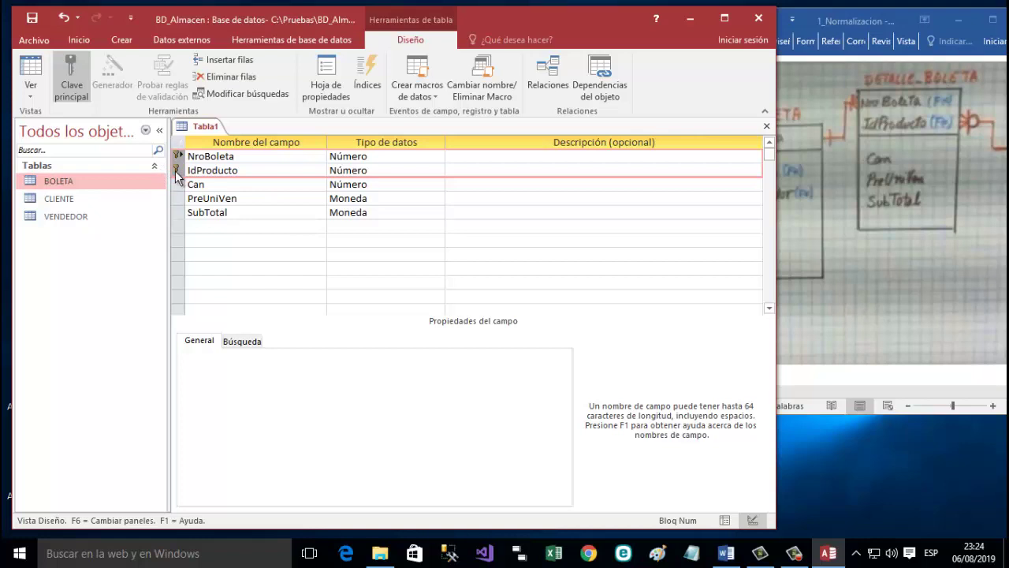
pyautogui.moveTo(176, 175)
# Save the detail table under the name DETALLE_BOLETA and close it.
pyautogui.rightClick(211, 128)
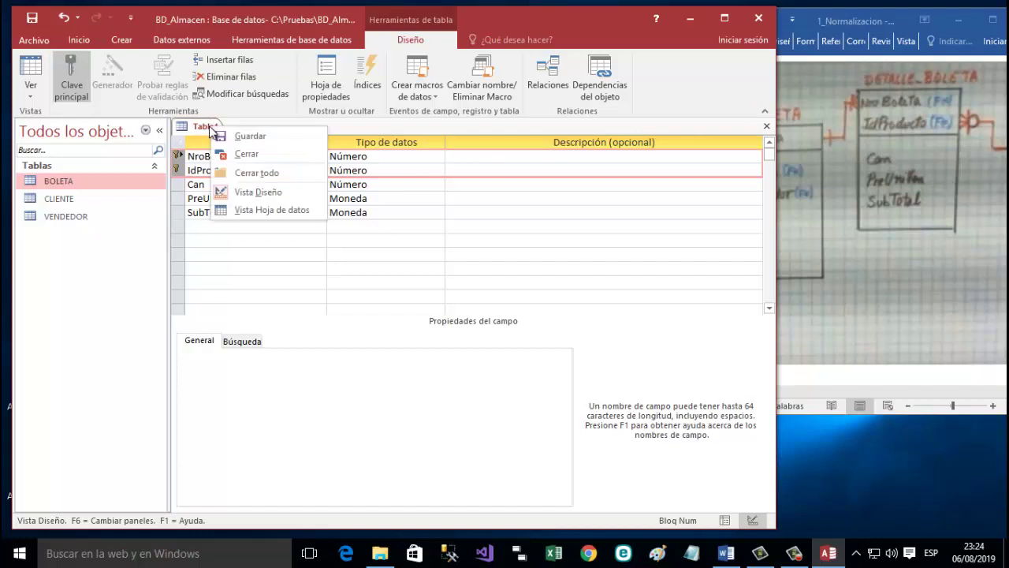
pyautogui.click(224, 136)
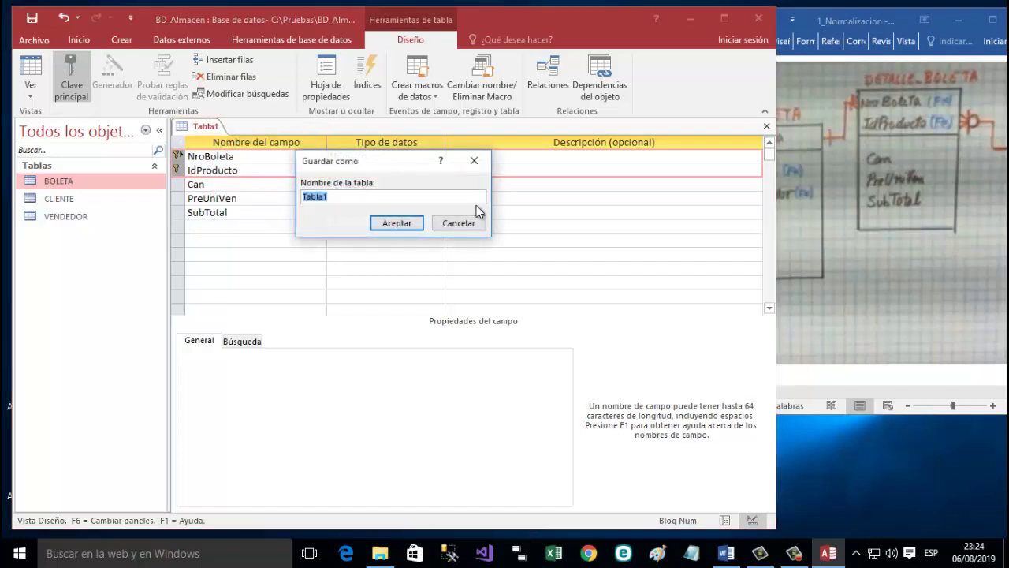
pyautogui.press('capslock')
pyautogui.write('DETALLE_B')
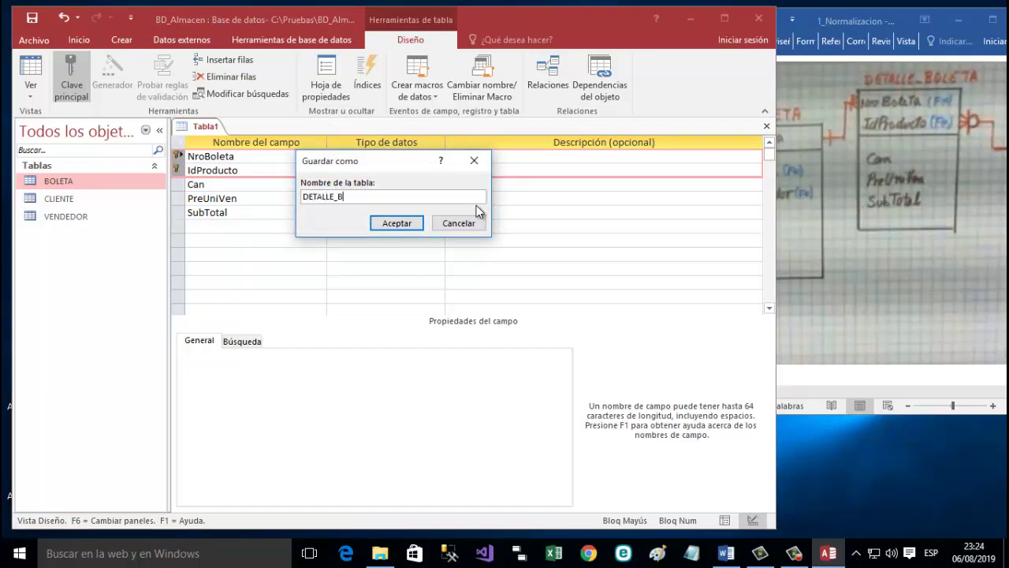
pyautogui.write('OLETA')
pyautogui.click(396, 223)
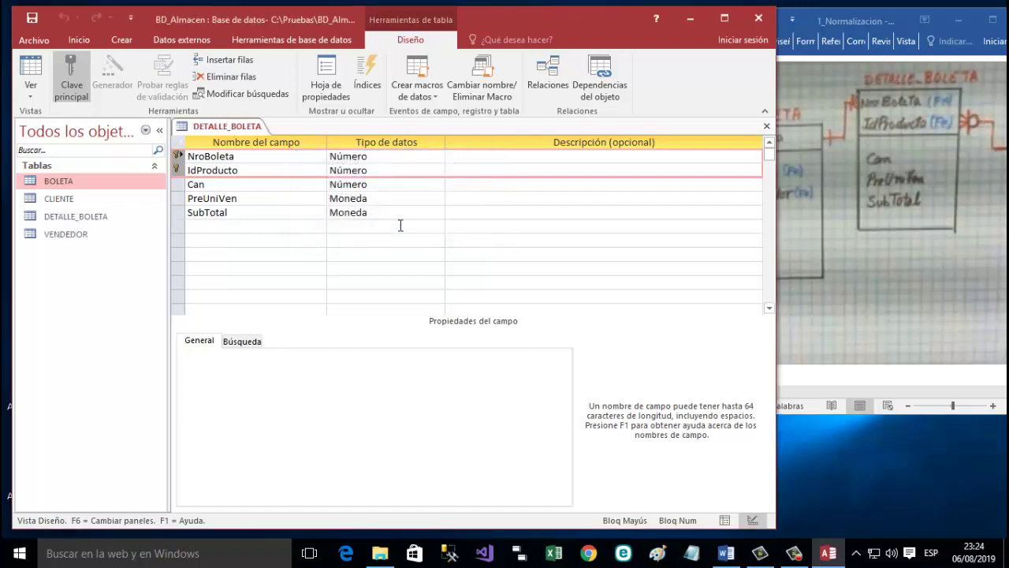
pyautogui.click(99, 224)
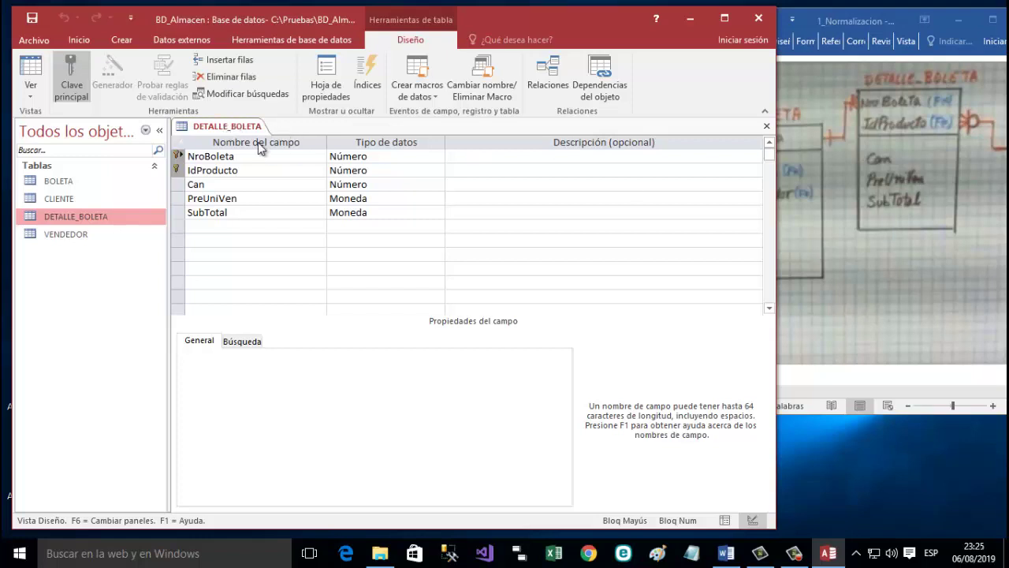
pyautogui.rightClick(236, 130)
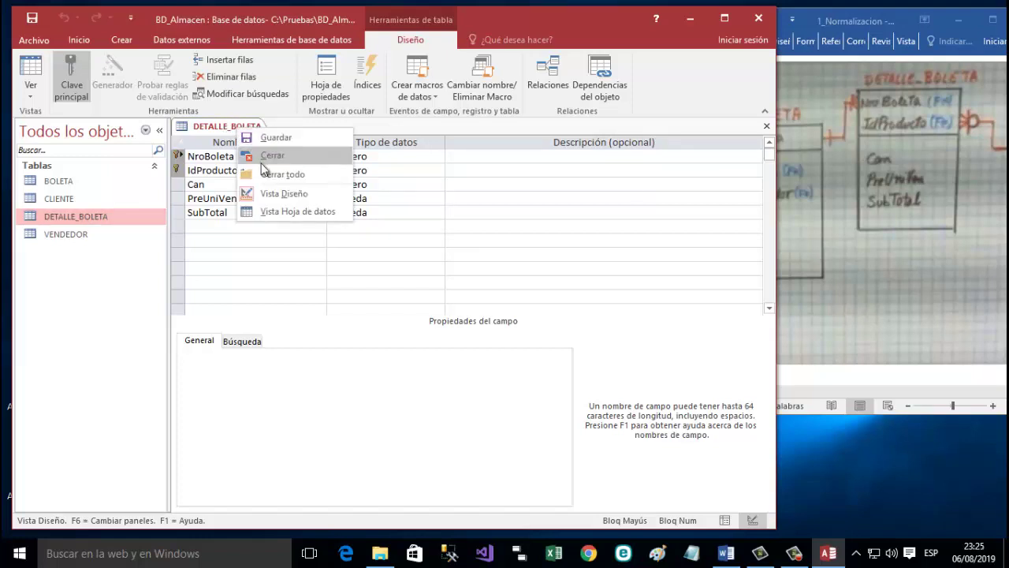
pyautogui.click(263, 158)
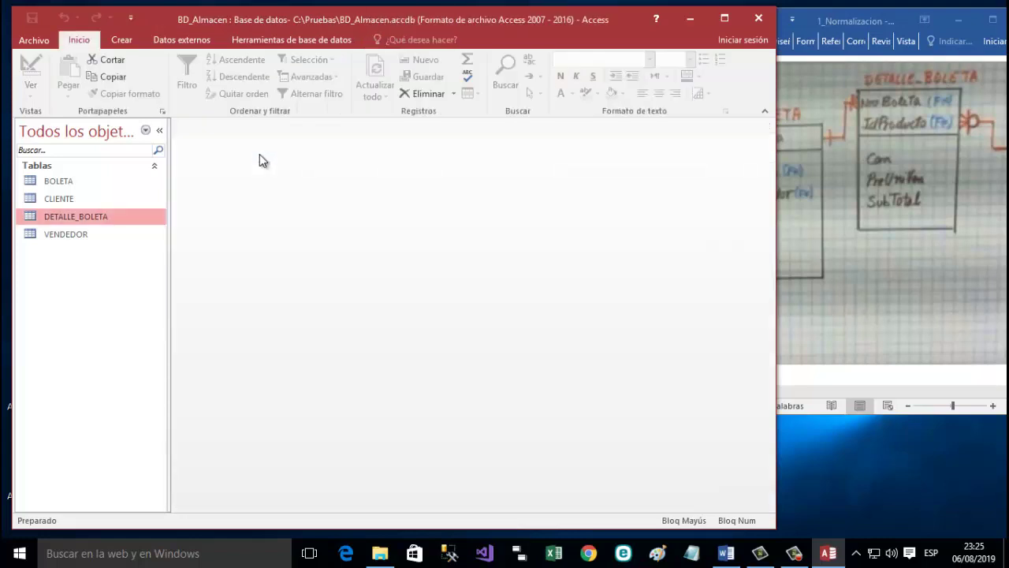
# Bring the PRODUCTO entity into view in the Word diagram, and start a new table in design view in Access.
pyautogui.click(823, 388)
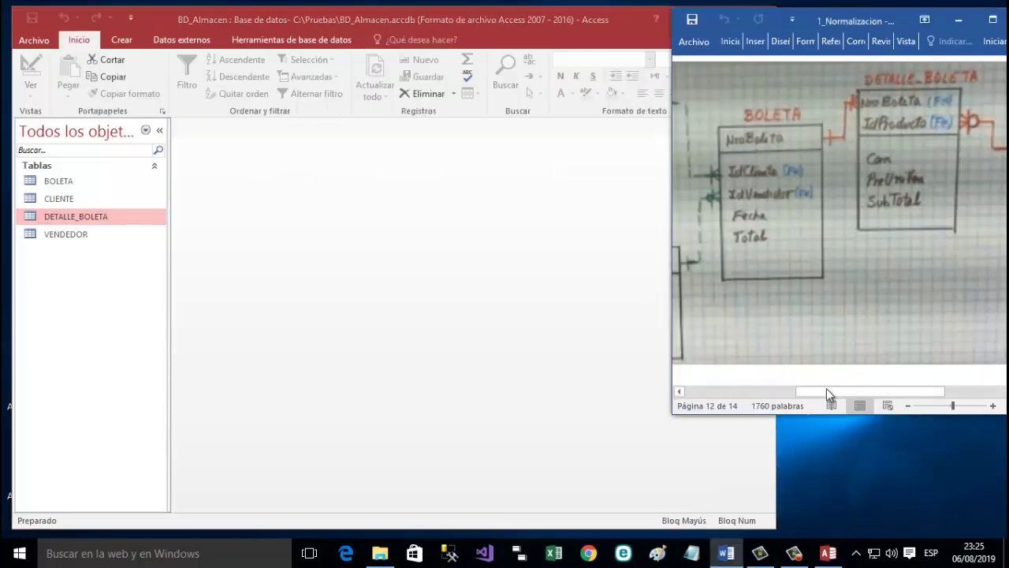
pyautogui.moveTo(841, 393); pyautogui.dragTo(880, 390)
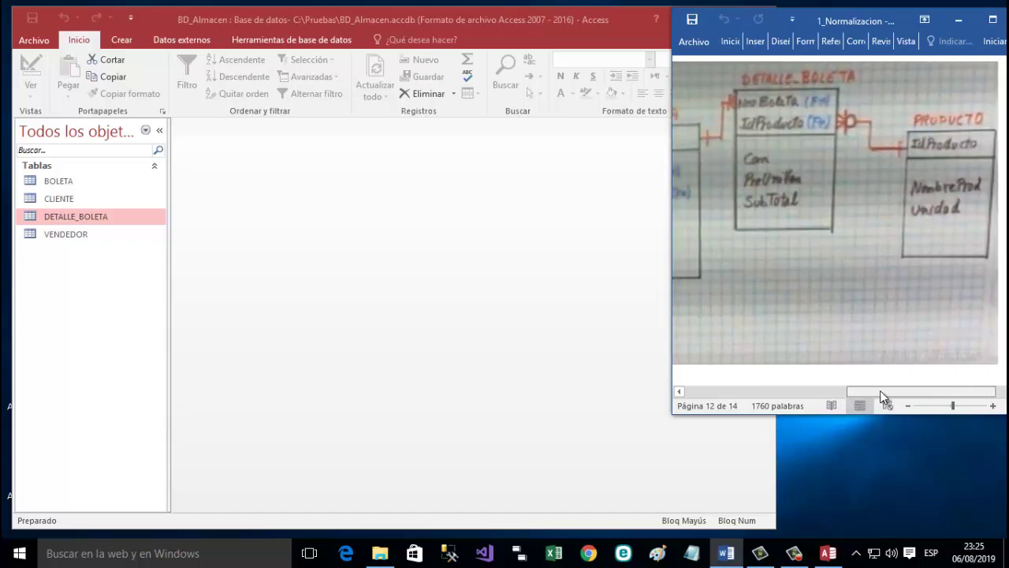
pyautogui.click(327, 211)
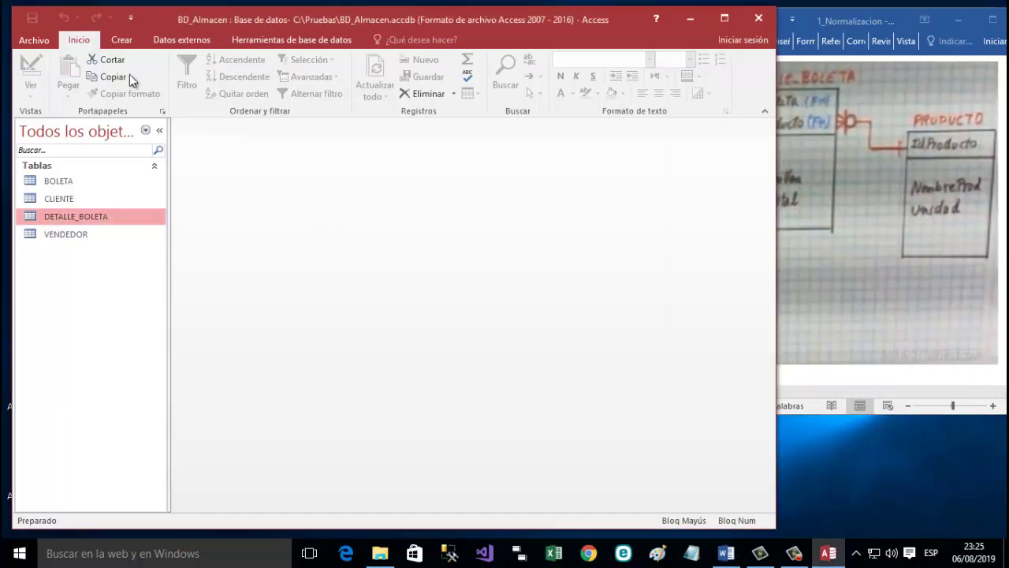
pyautogui.click(139, 44)
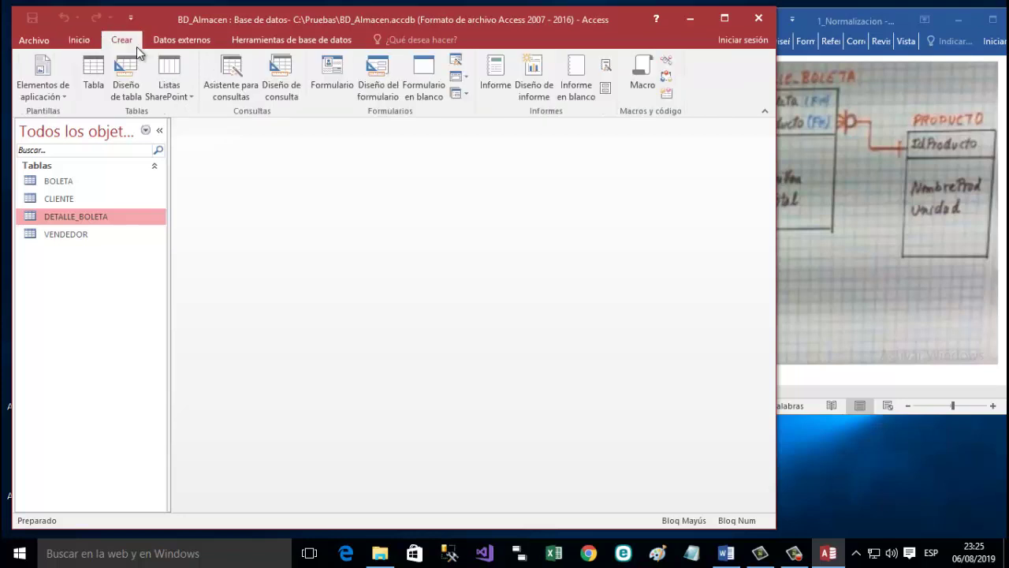
pyautogui.click(135, 82)
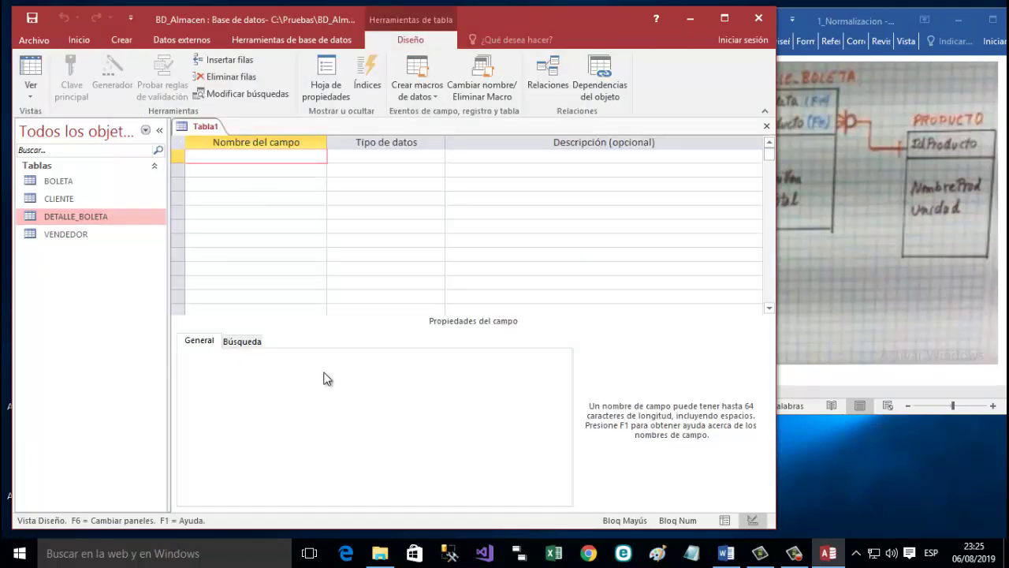
# Add IdProducto as the first field of the product table with the data type Número.
pyautogui.press('capslock')
pyautogui.write('IdProducto')
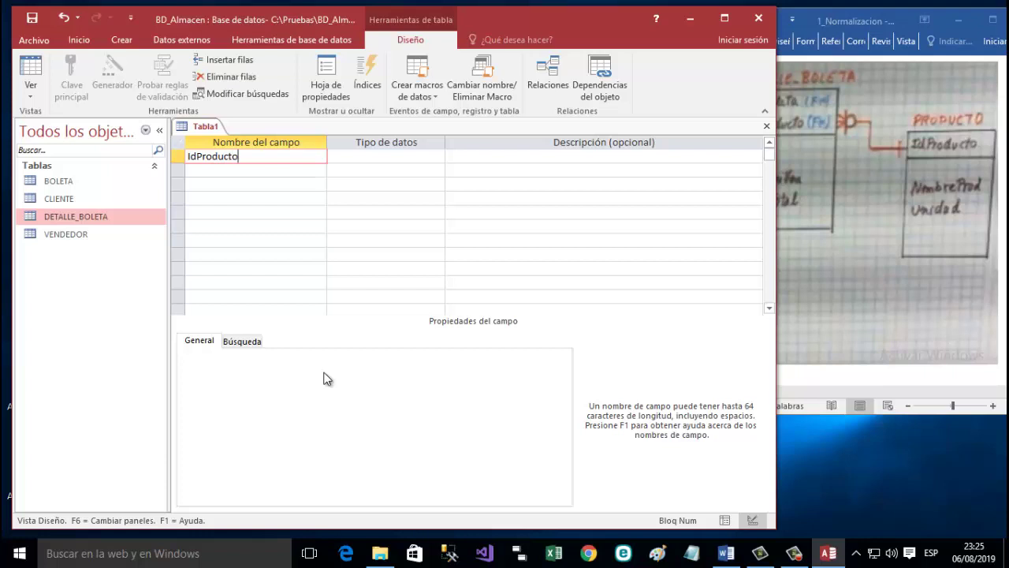
pyautogui.click(426, 158)
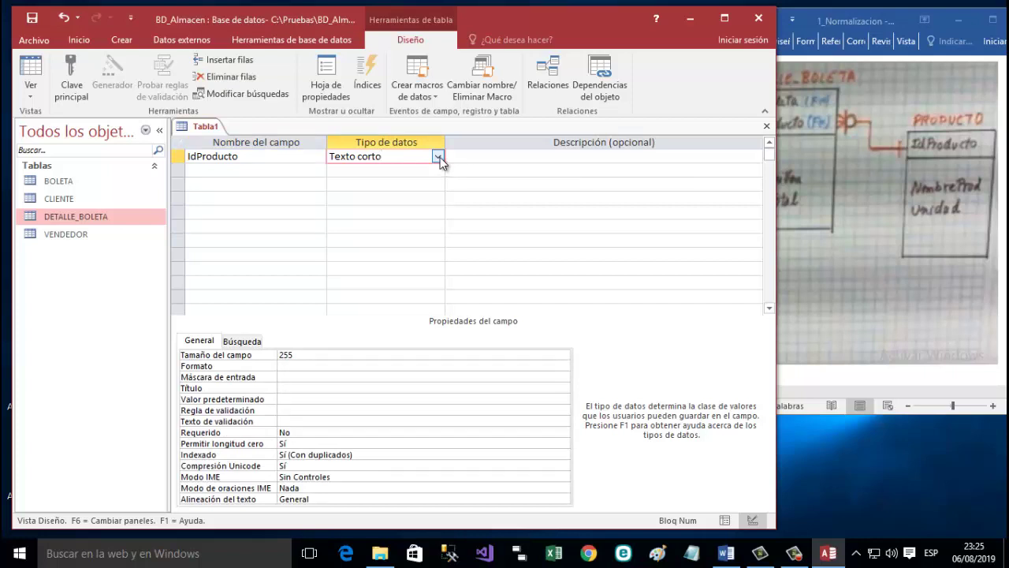
pyautogui.click(437, 157)
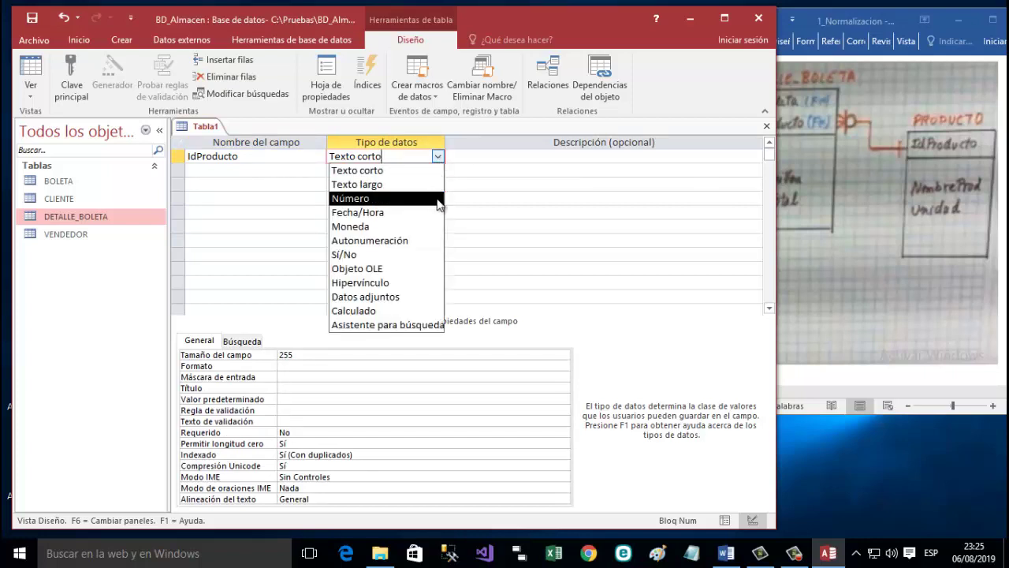
pyautogui.click(432, 199)
pyautogui.click(243, 169)
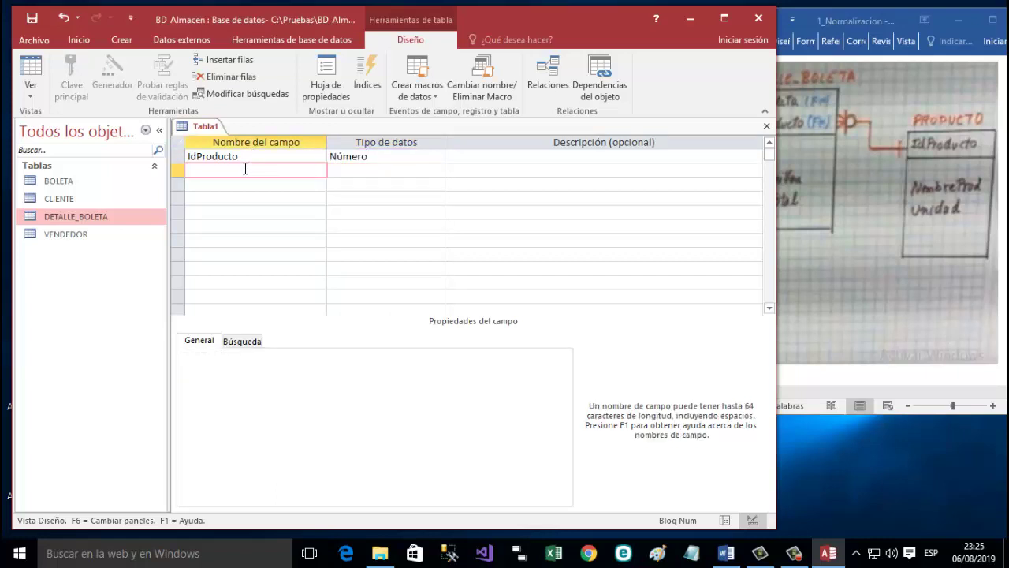
# Add the fields NombreProd and Unidad to the product table, both with the data type Texto corto.
pyautogui.write('NombreProd')
pyautogui.click(353, 171)
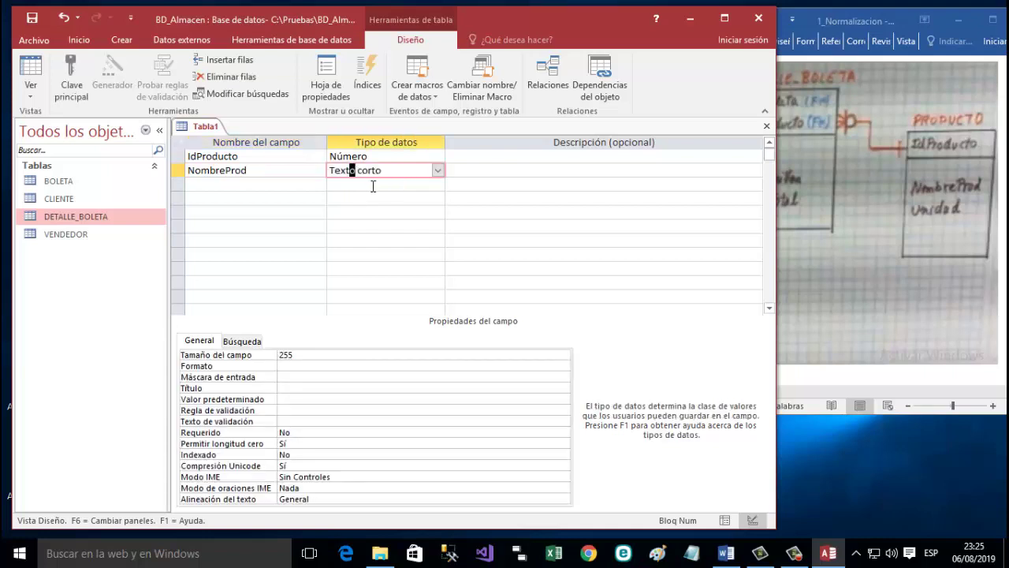
pyautogui.click(218, 185)
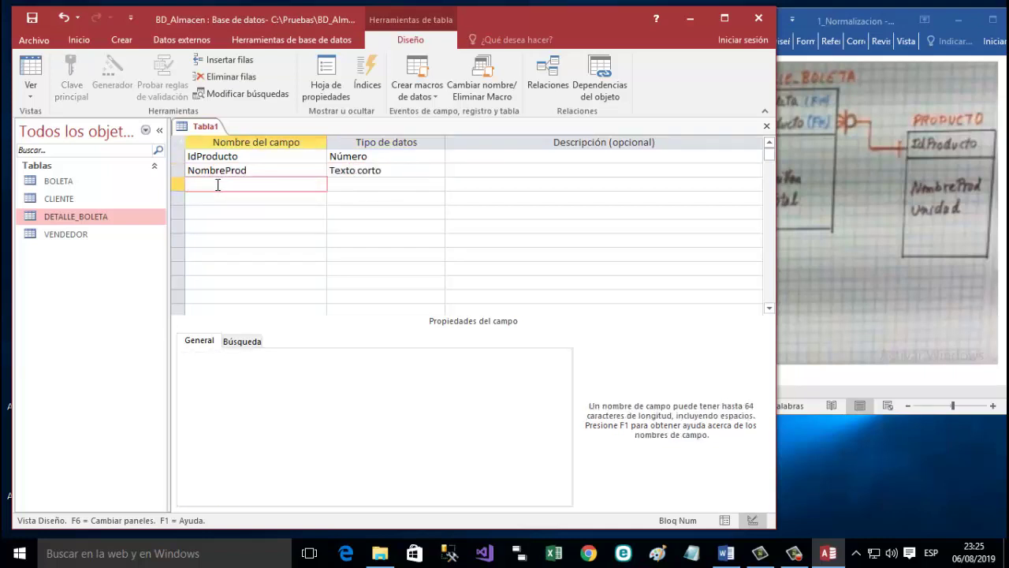
pyautogui.write('Unidad')
pyautogui.click(399, 191)
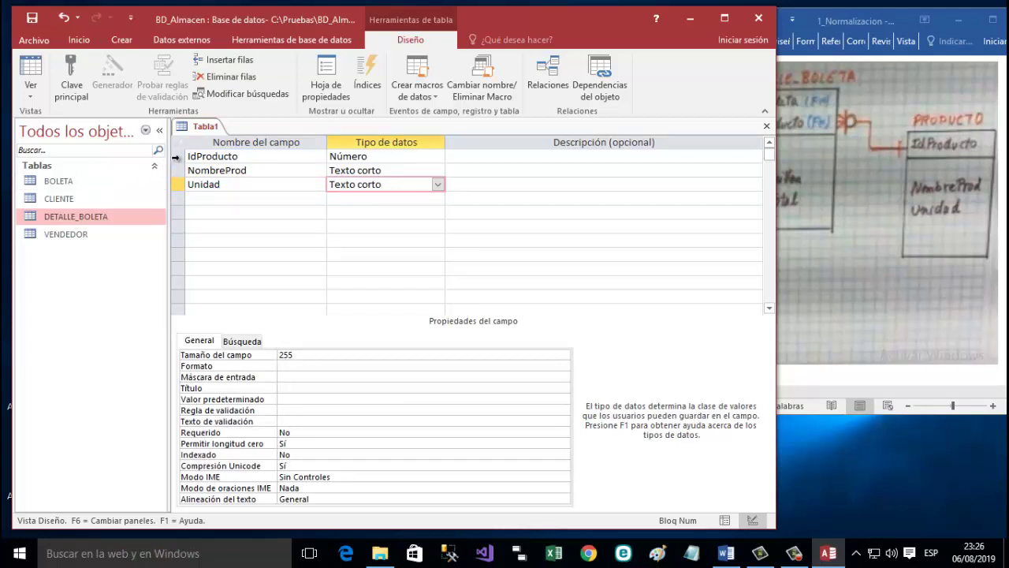
# Set IdProducto as the primary key of the product table.
pyautogui.click(178, 159)
pyautogui.rightClick(178, 164)
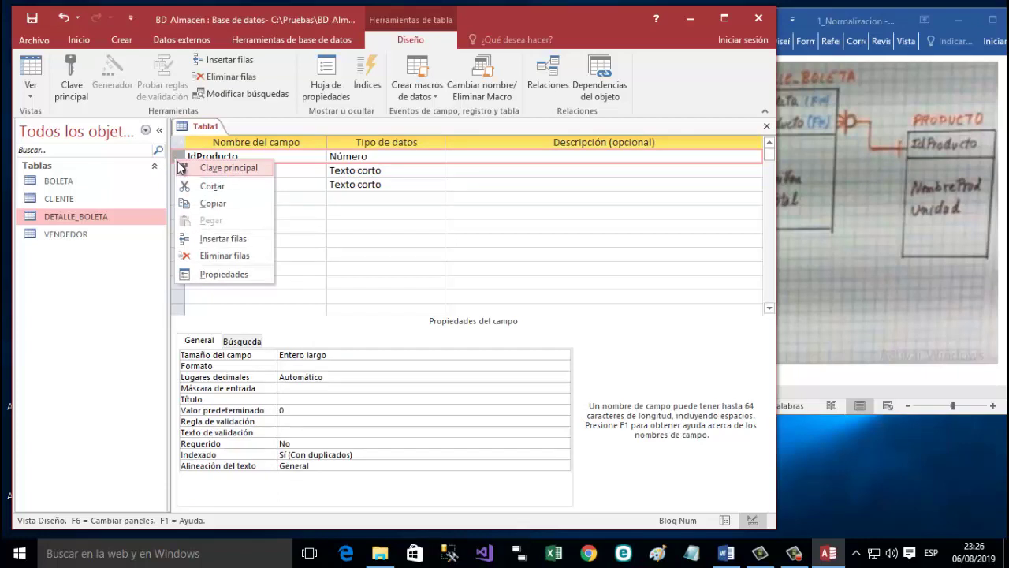
pyautogui.click(209, 168)
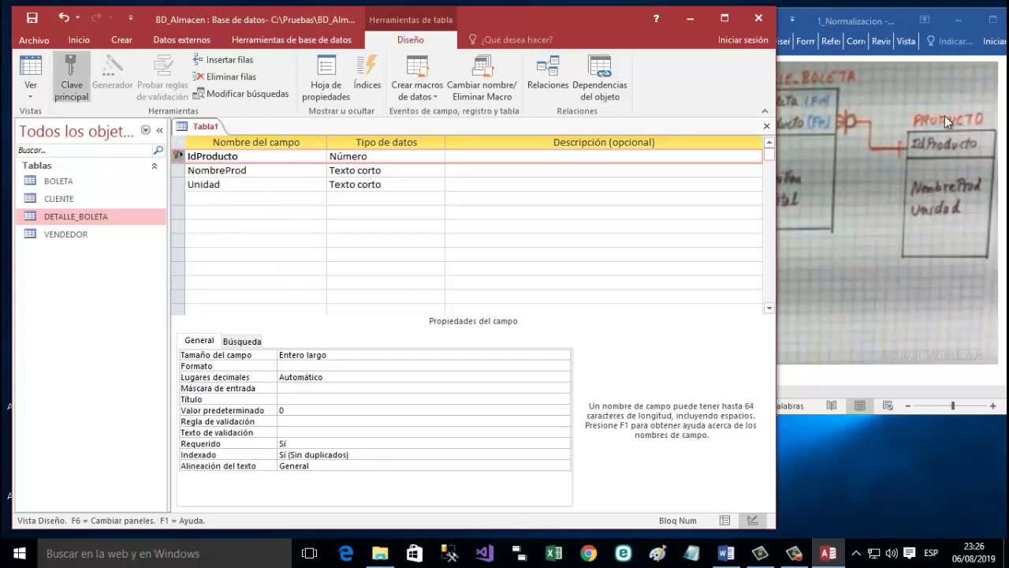
# Save the product table under the name PRODUCTO and close it.
pyautogui.click(203, 132)
pyautogui.rightClick(203, 132)
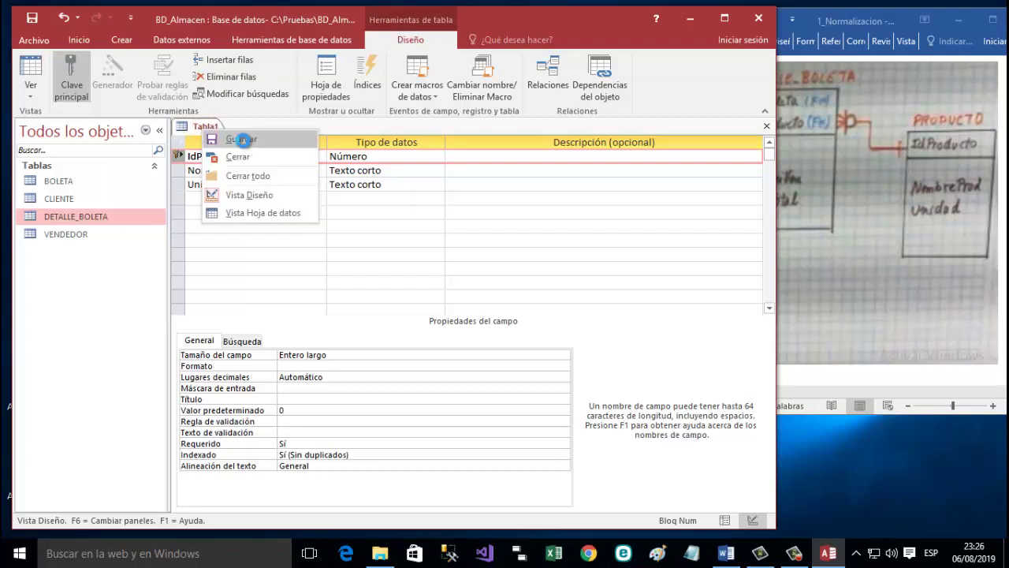
pyautogui.click(236, 140)
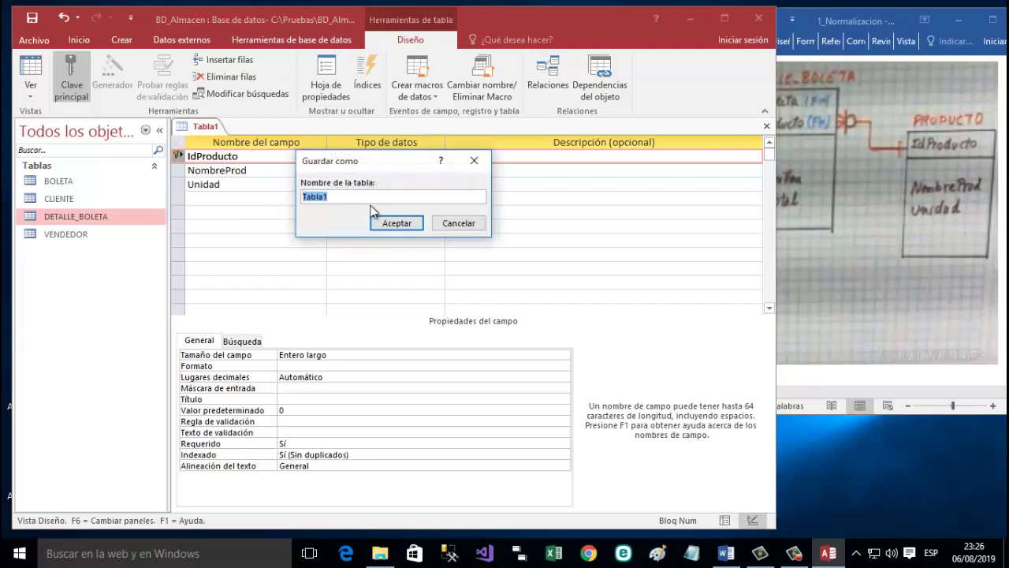
pyautogui.press('capslock')
pyautogui.write('PRODUCTO')
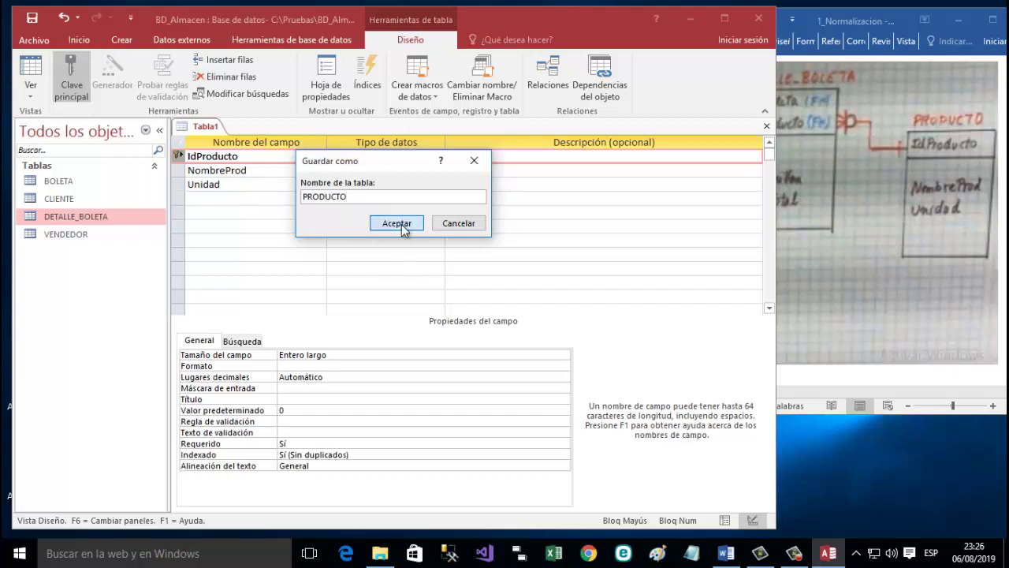
pyautogui.click(403, 226)
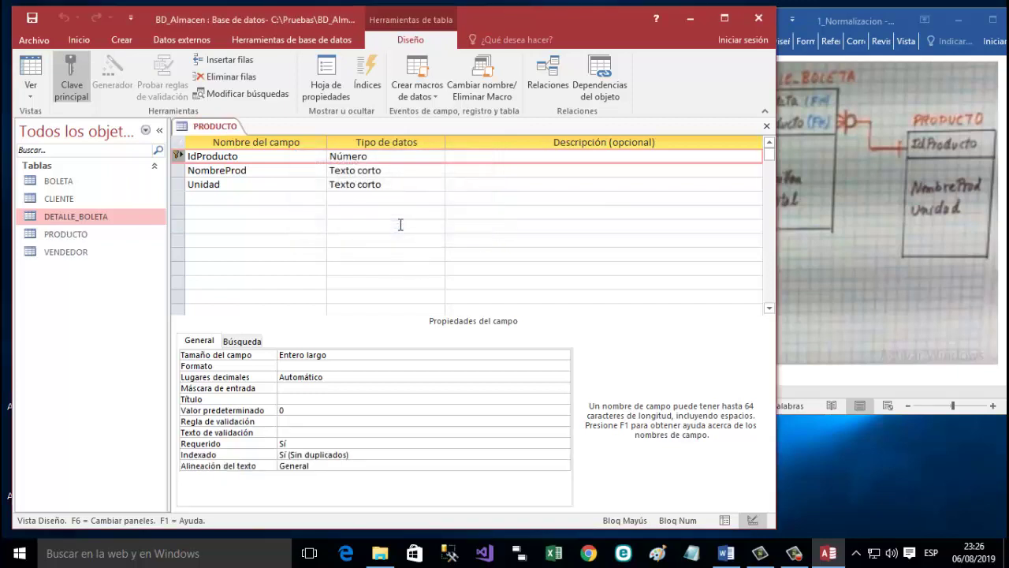
pyautogui.rightClick(227, 130)
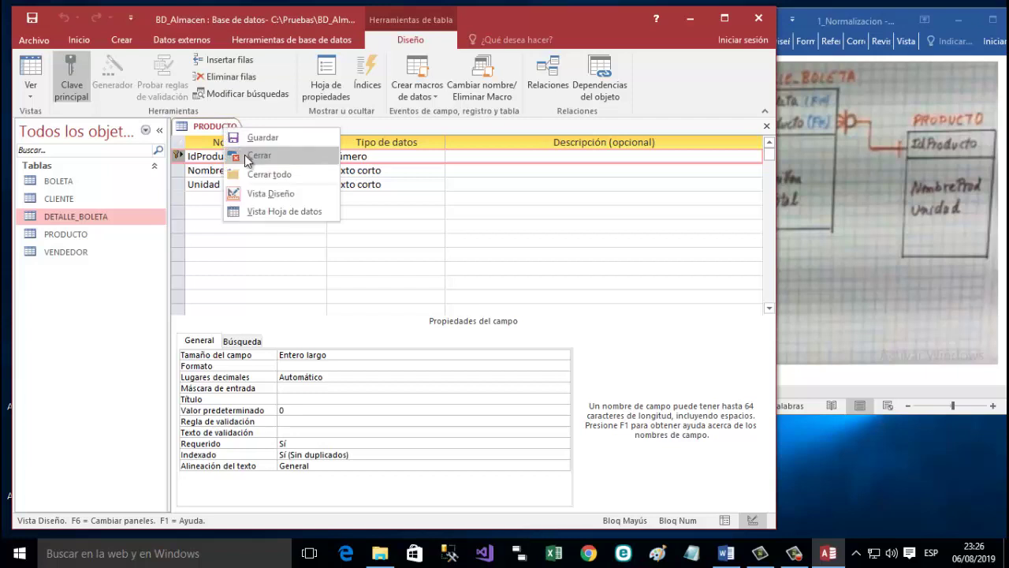
pyautogui.click(245, 155)
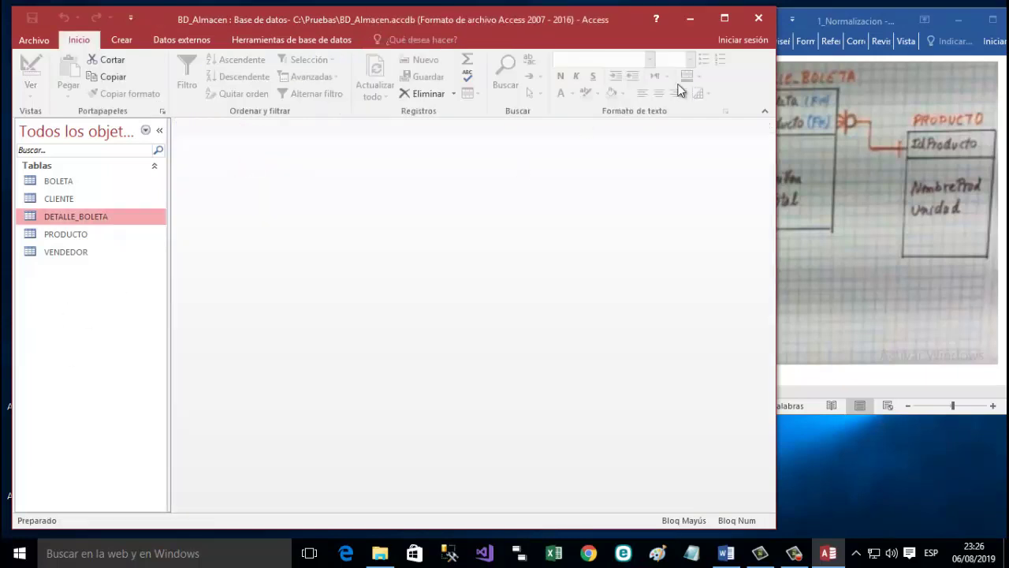
# Switch to the Word document and fit the entity-relationship diagram in view from CLIENTE to PRODUCTO.
pyautogui.click(852, 24)
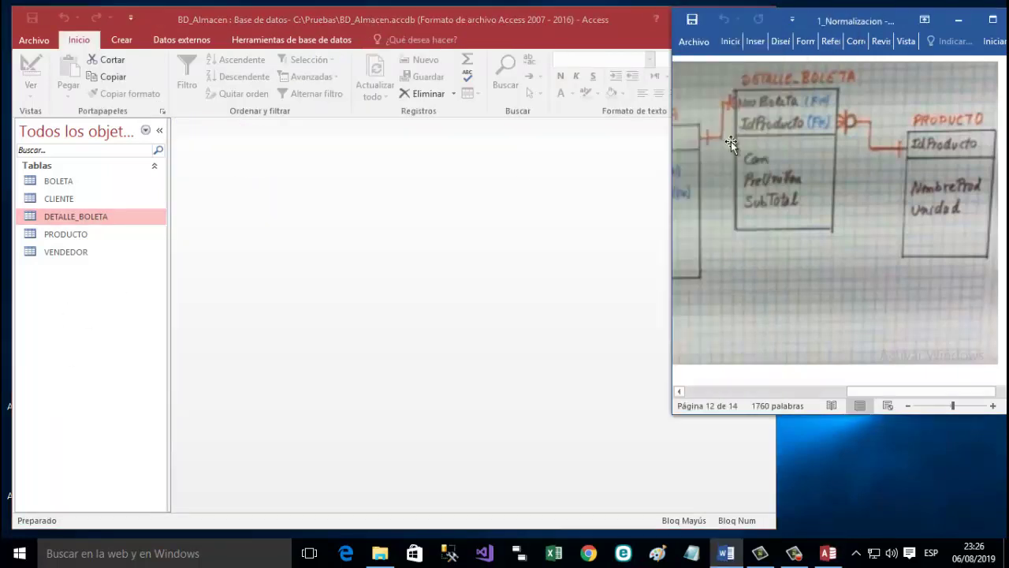
pyautogui.click(908, 407)
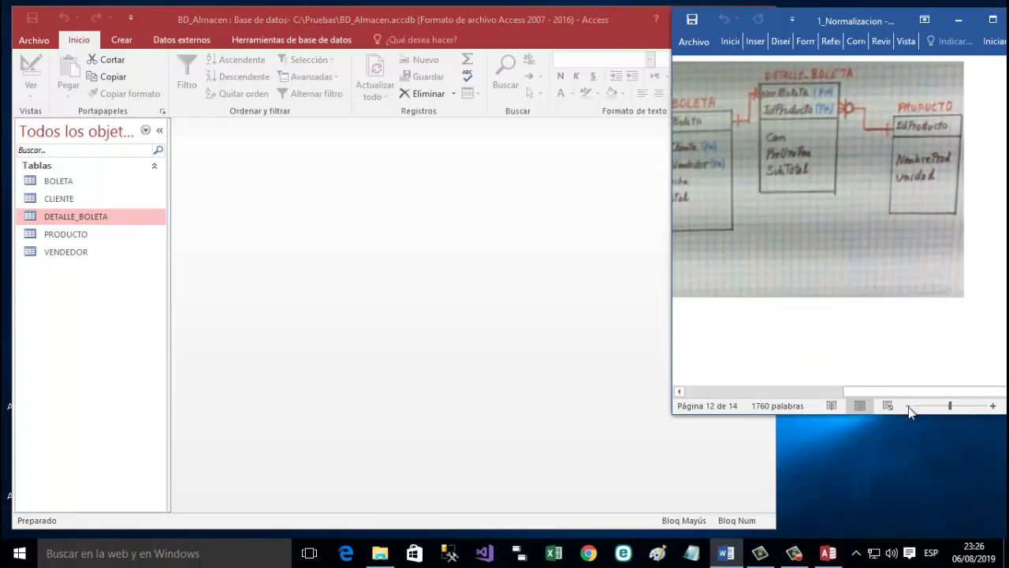
pyautogui.click(908, 407)
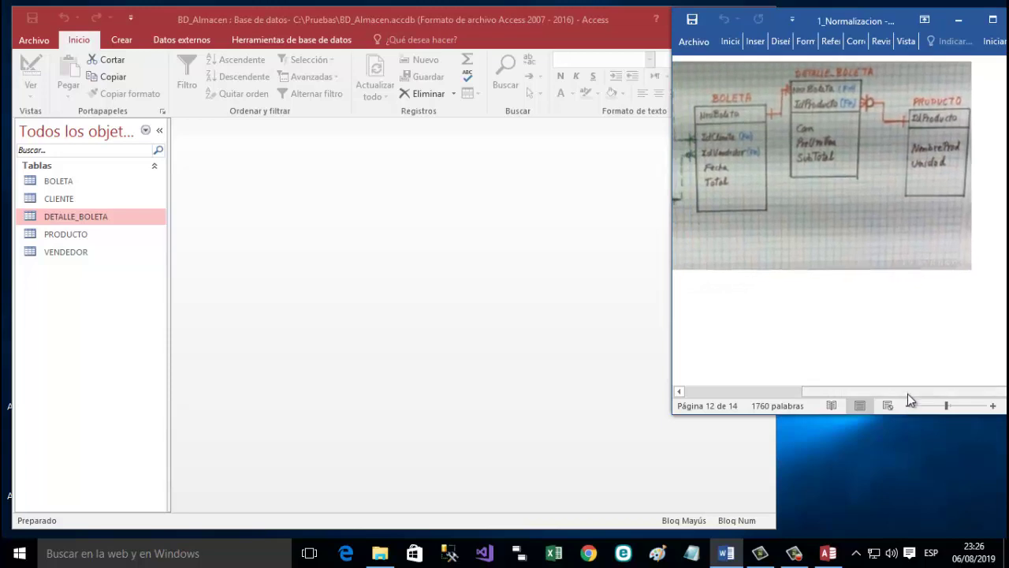
pyautogui.moveTo(895, 387); pyautogui.dragTo(861, 391)
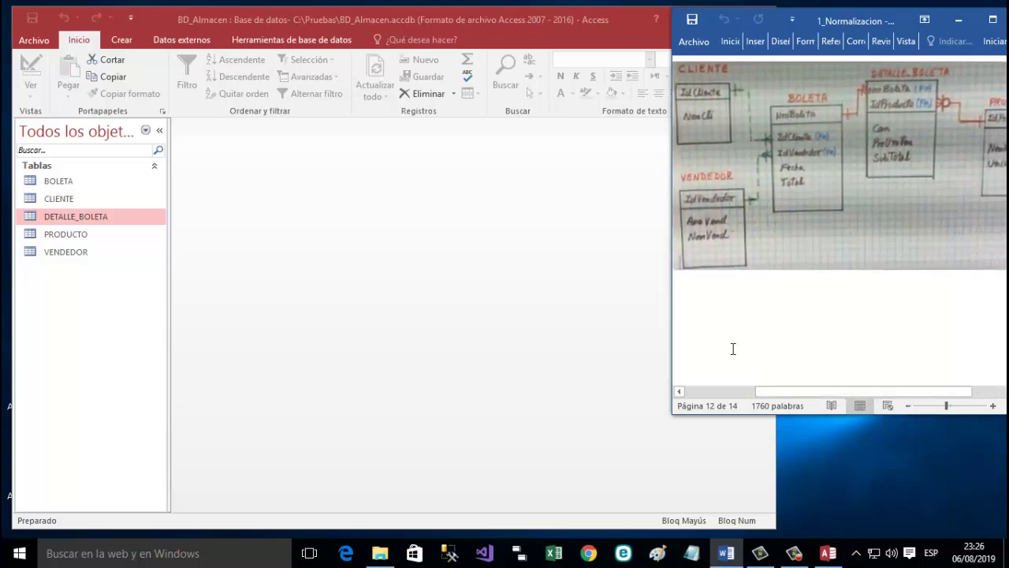
pyautogui.click(907, 406)
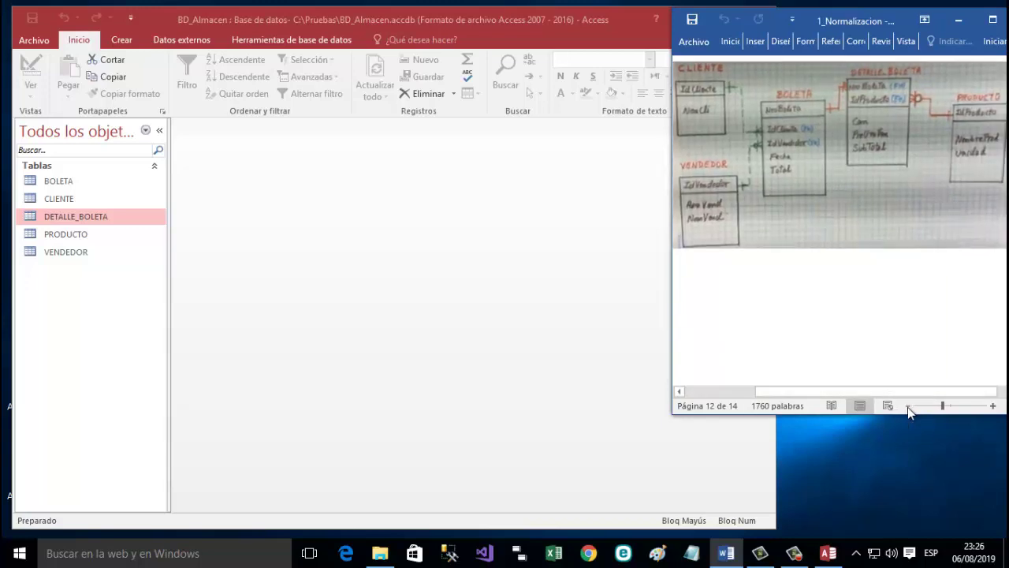
# Open the relationships layout in Access and add all five tables: BOLETA, CLIENTE, DETALLE_BOLETA, PRODUCTO and VENDEDOR.
pyautogui.click(770, 471)
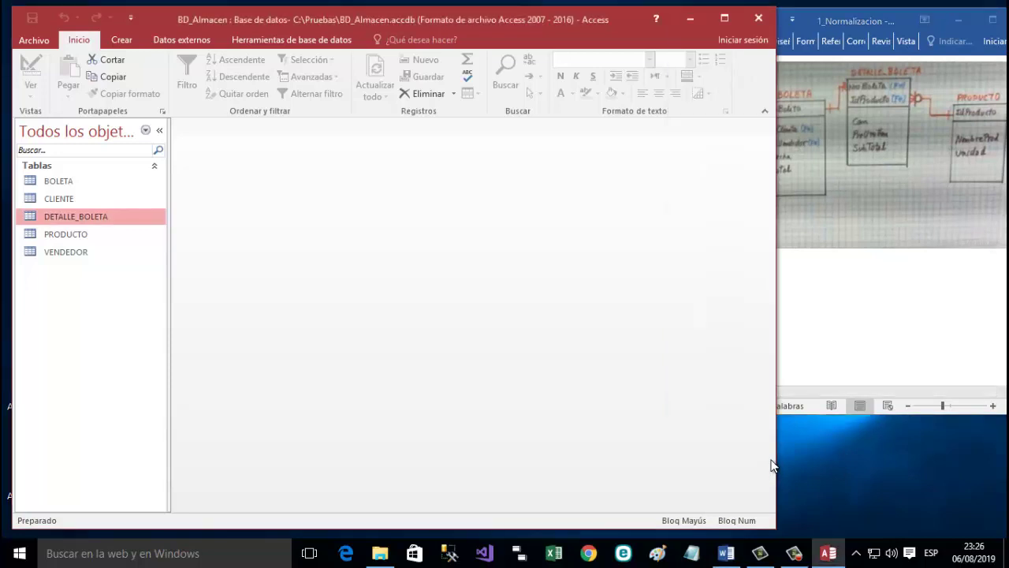
pyautogui.click(277, 40)
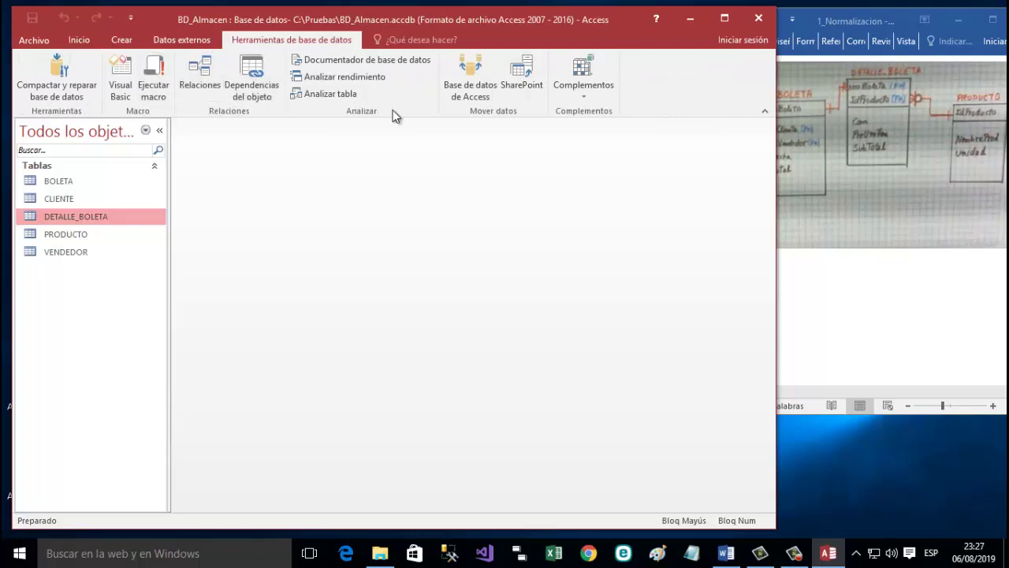
pyautogui.click(205, 76)
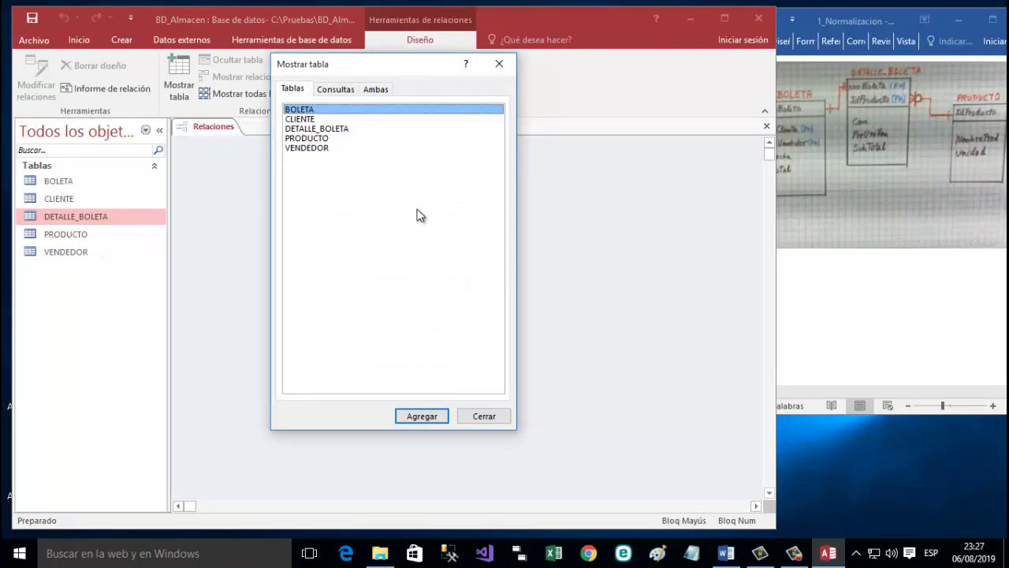
pyautogui.press('End')
pyautogui.moveTo(331, 175); pyautogui.dragTo(302, 111)
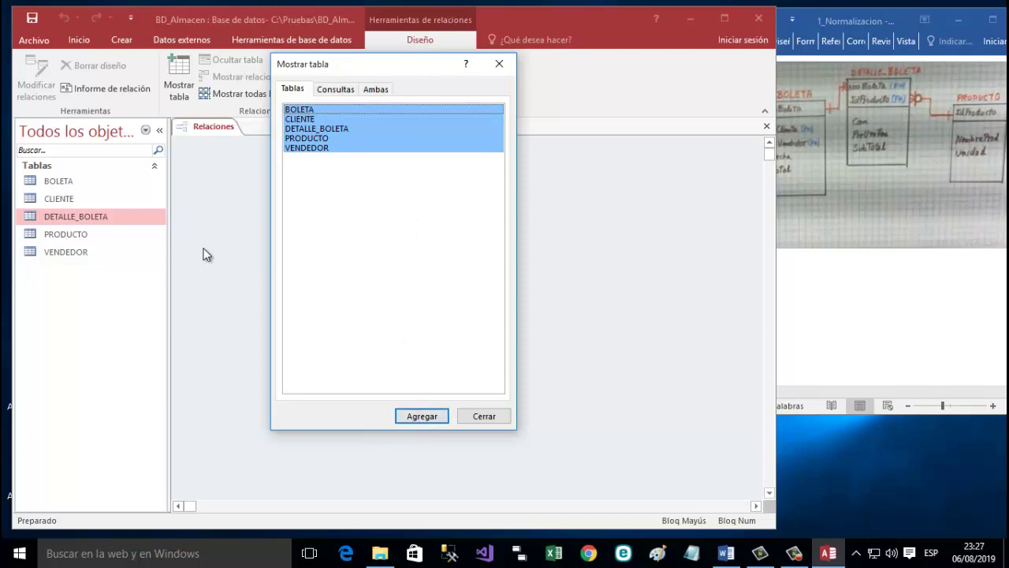
pyautogui.click(420, 417)
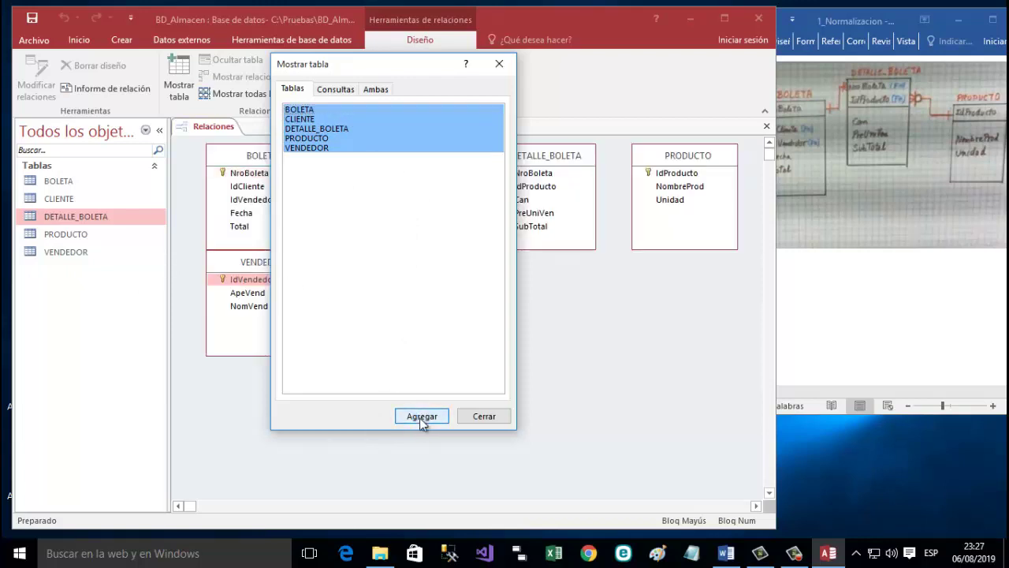
pyautogui.click(479, 418)
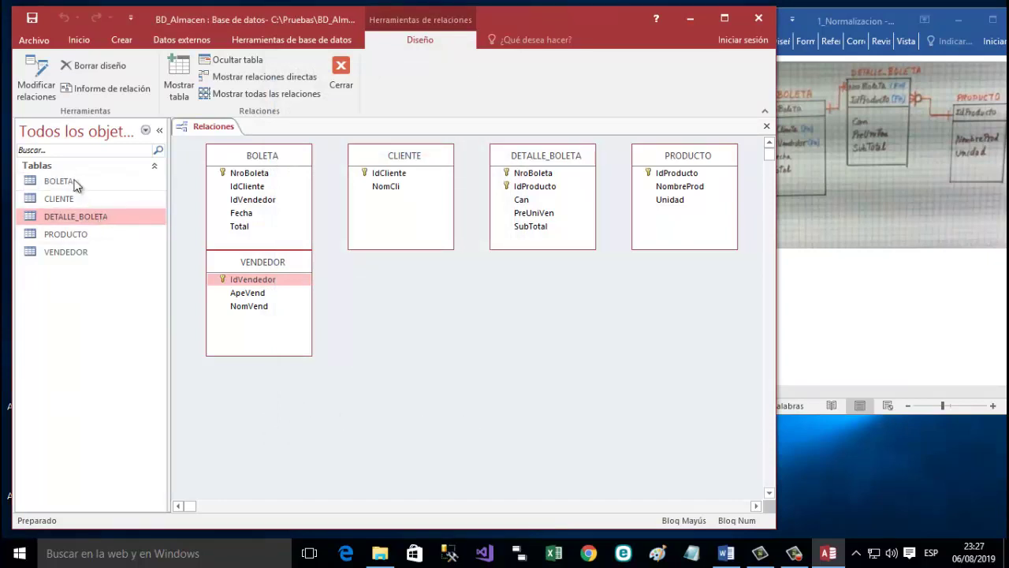
# Collapse the navigation pane in Access and move the Word window aside so its diagram sits beside the relationships layout.
pyautogui.click(161, 133)
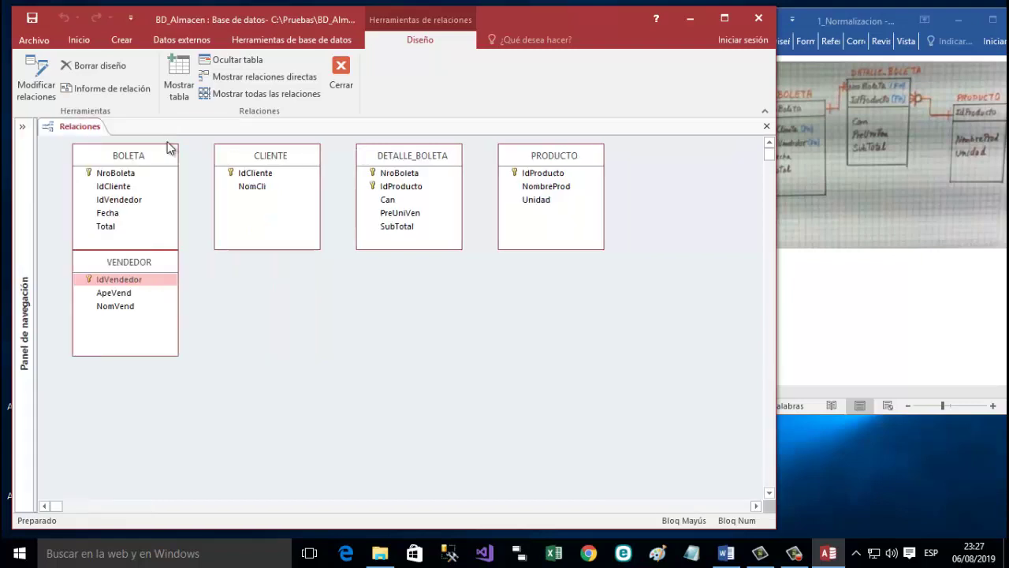
pyautogui.click(22, 129)
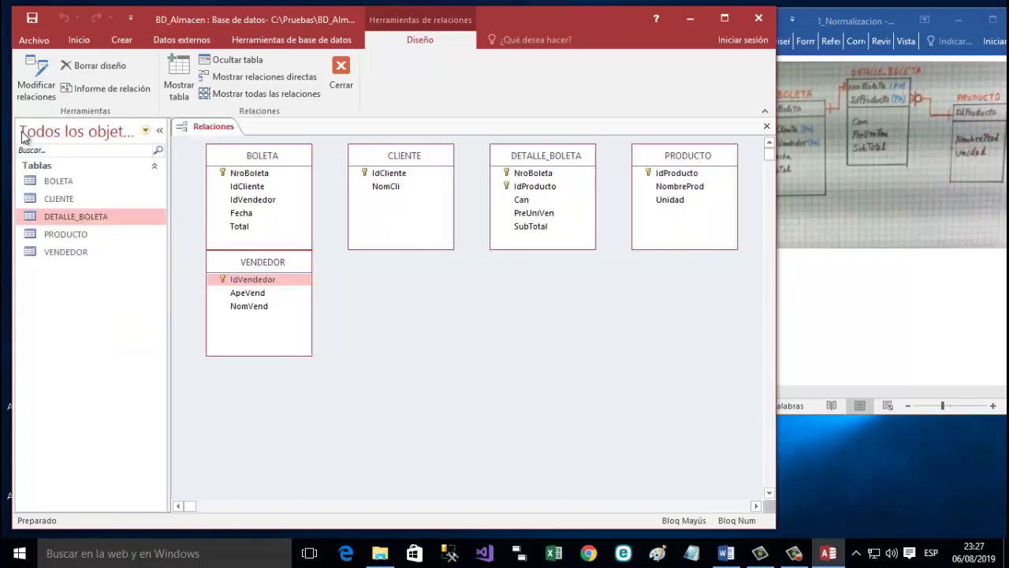
pyautogui.click(161, 132)
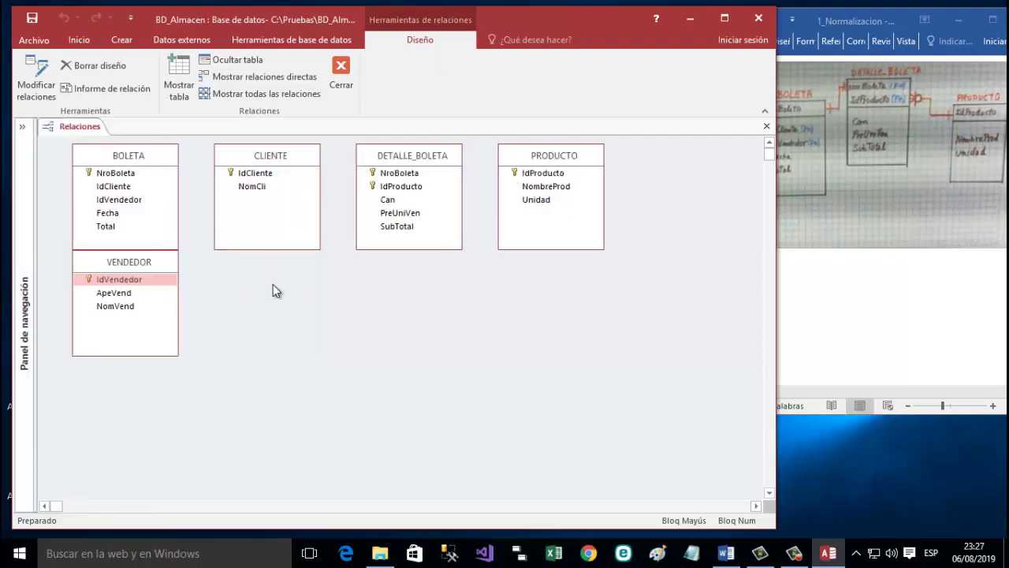
pyautogui.moveTo(113, 159); pyautogui.dragTo(109, 159)
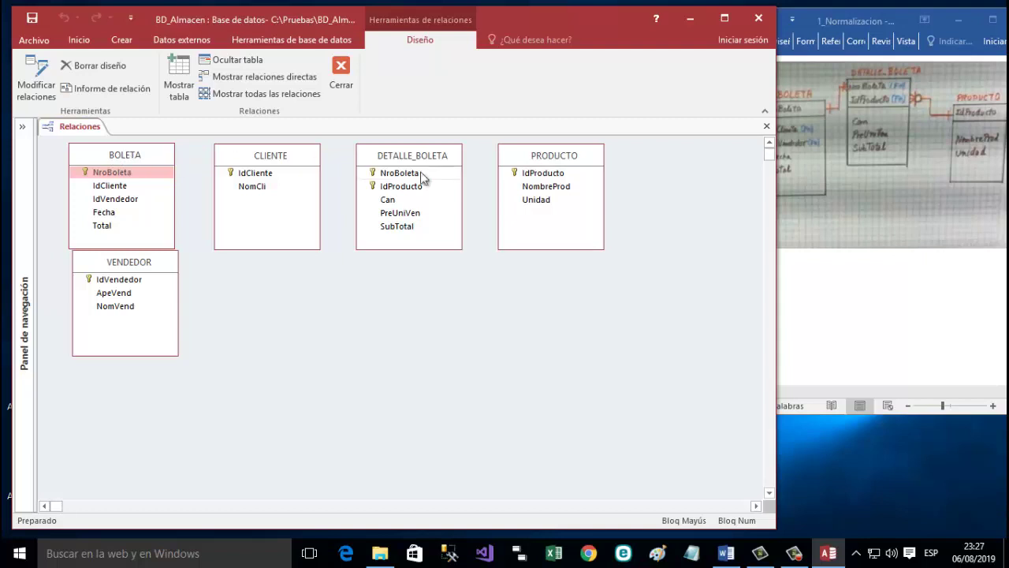
pyautogui.click(839, 330)
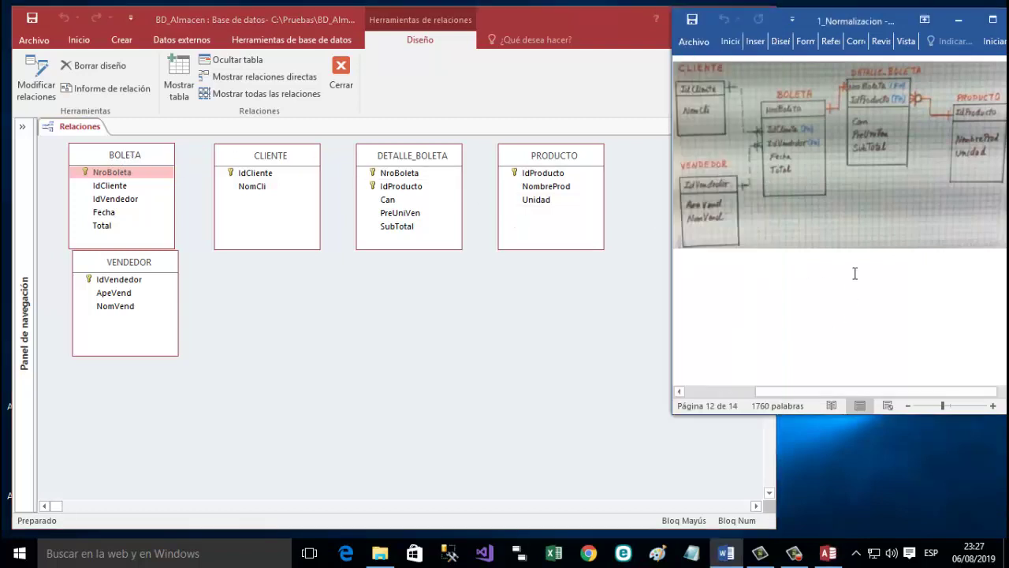
pyautogui.moveTo(849, 27); pyautogui.dragTo(955, 33)
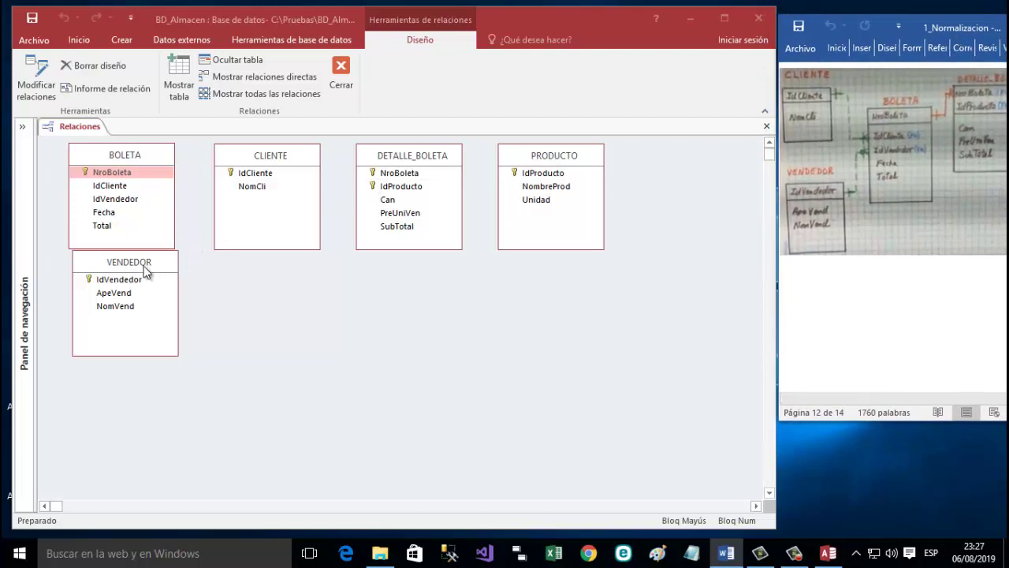
# Clear VENDEDOR and BOLETA from the upper-left corner of the relationships layout and place a smaller CLIENTE box there.
pyautogui.moveTo(156, 279); pyautogui.dragTo(399, 320)
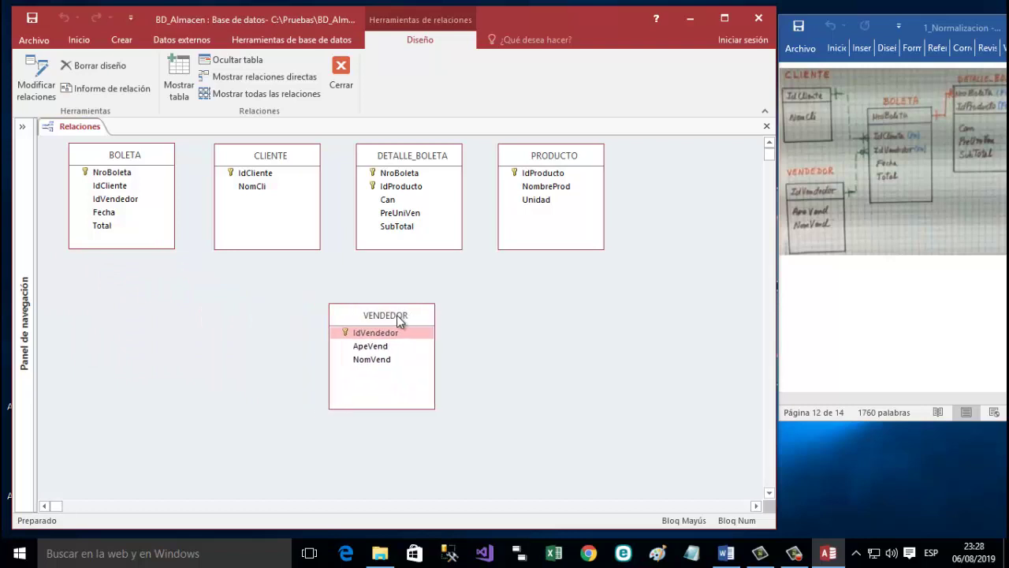
pyautogui.moveTo(146, 163); pyautogui.dragTo(398, 194)
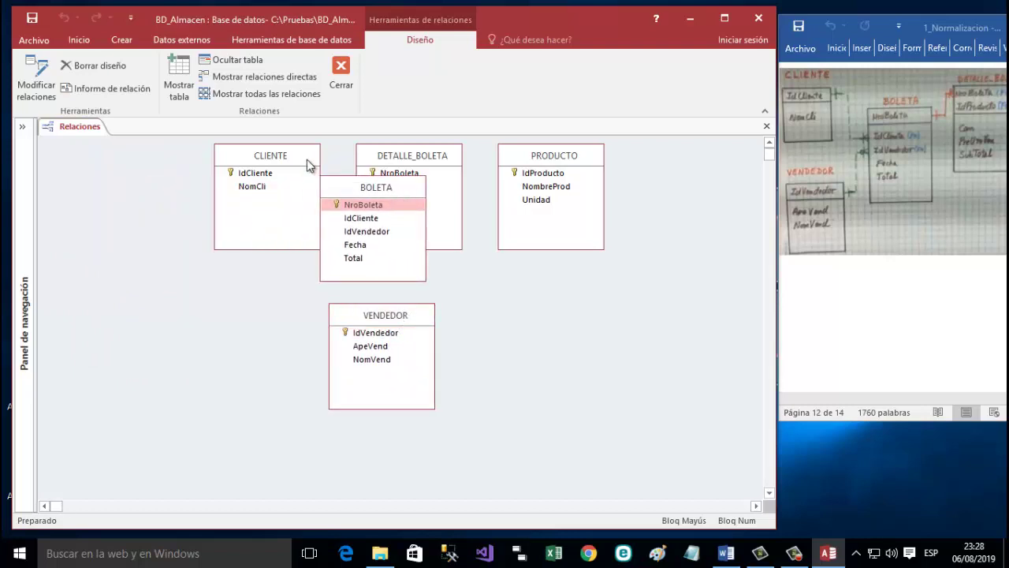
pyautogui.moveTo(295, 162); pyautogui.dragTo(128, 162)
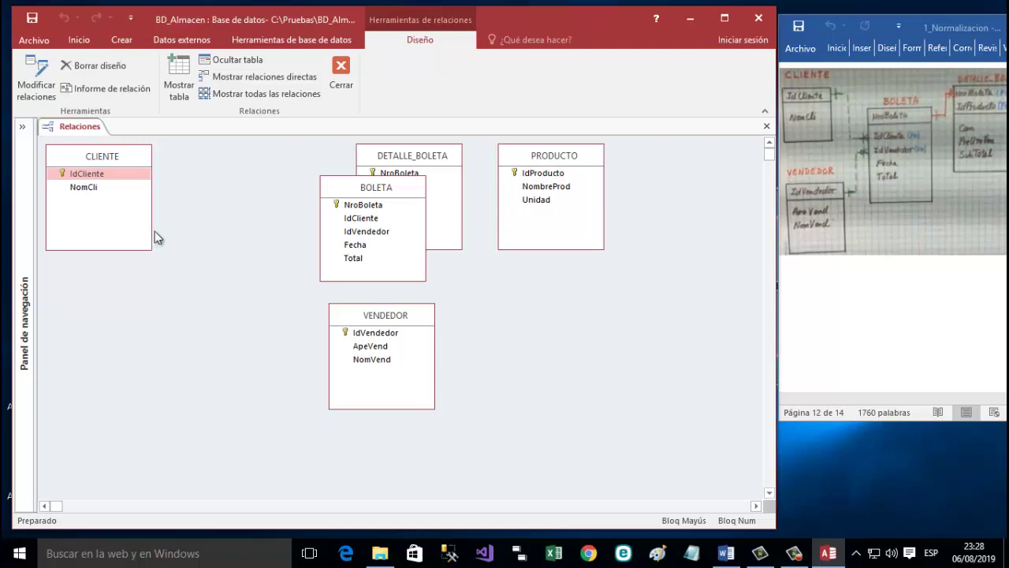
pyautogui.moveTo(150, 229); pyautogui.dragTo(113, 191)
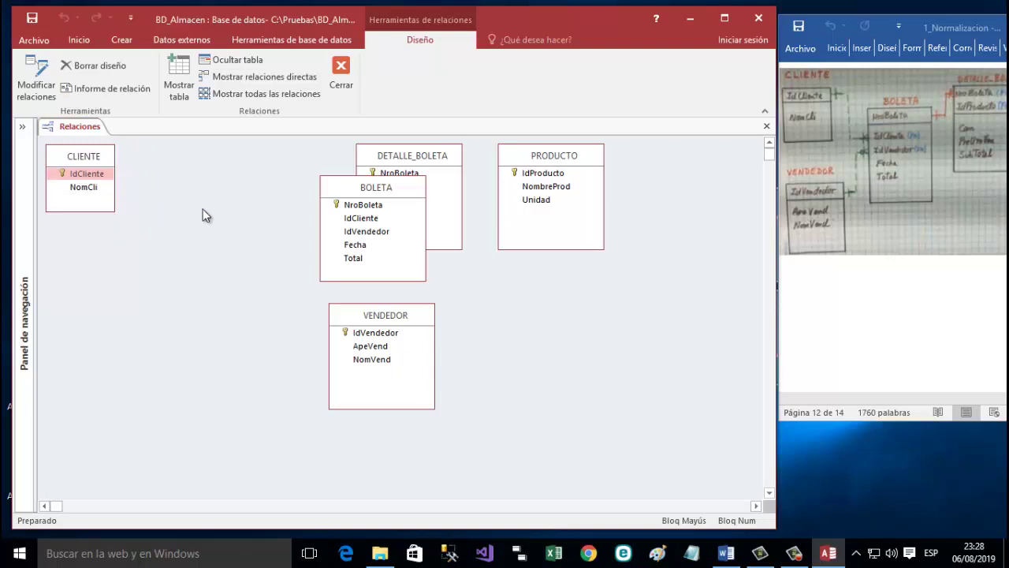
# Place the BOLETA box between CLIENTE and DETALLE_BOLETA, slightly lower than both, and narrow it to fit its field names.
pyautogui.moveTo(393, 191); pyautogui.dragTo(228, 165)
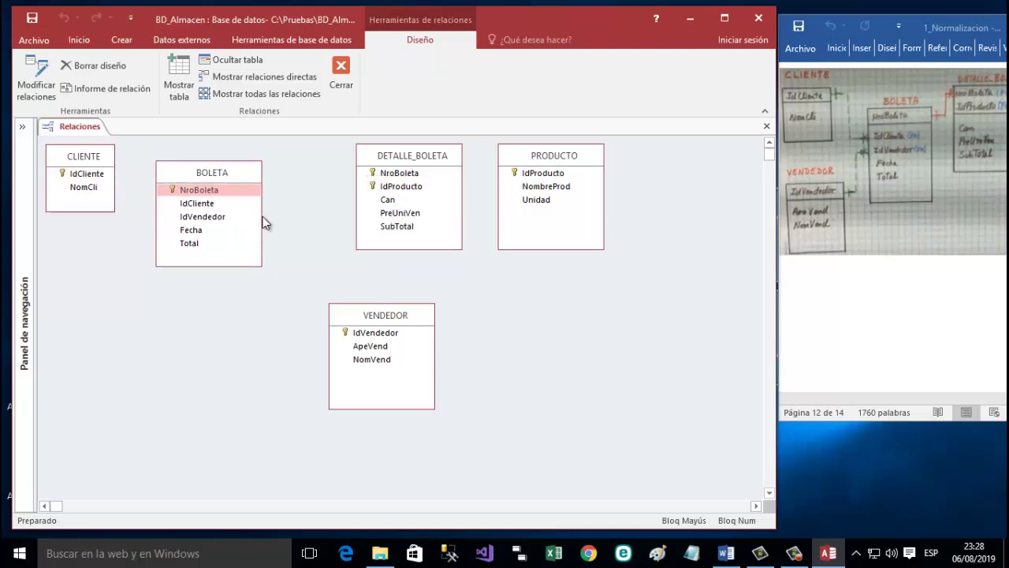
pyautogui.moveTo(262, 216); pyautogui.dragTo(237, 213)
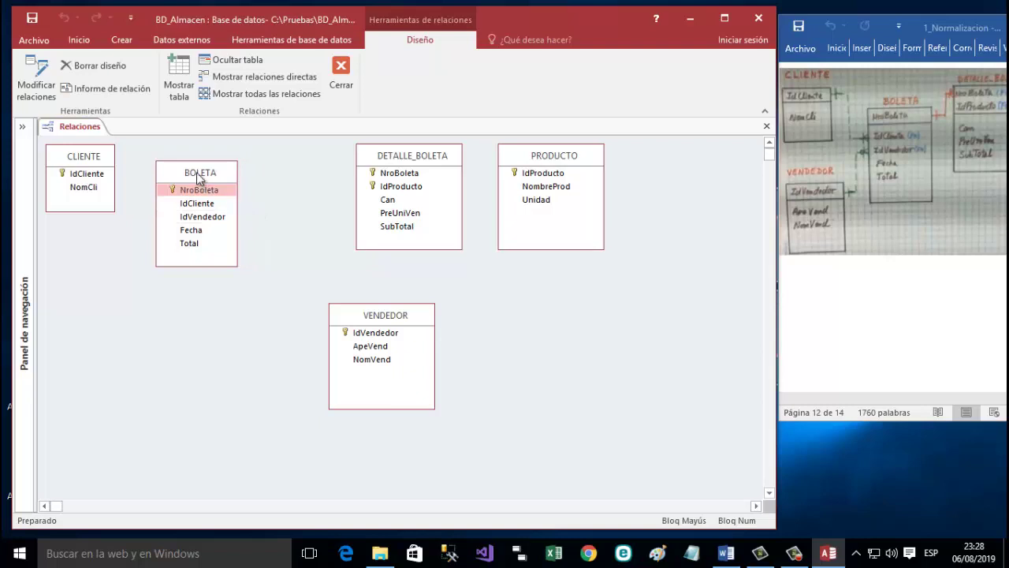
pyautogui.moveTo(200, 177); pyautogui.dragTo(231, 186)
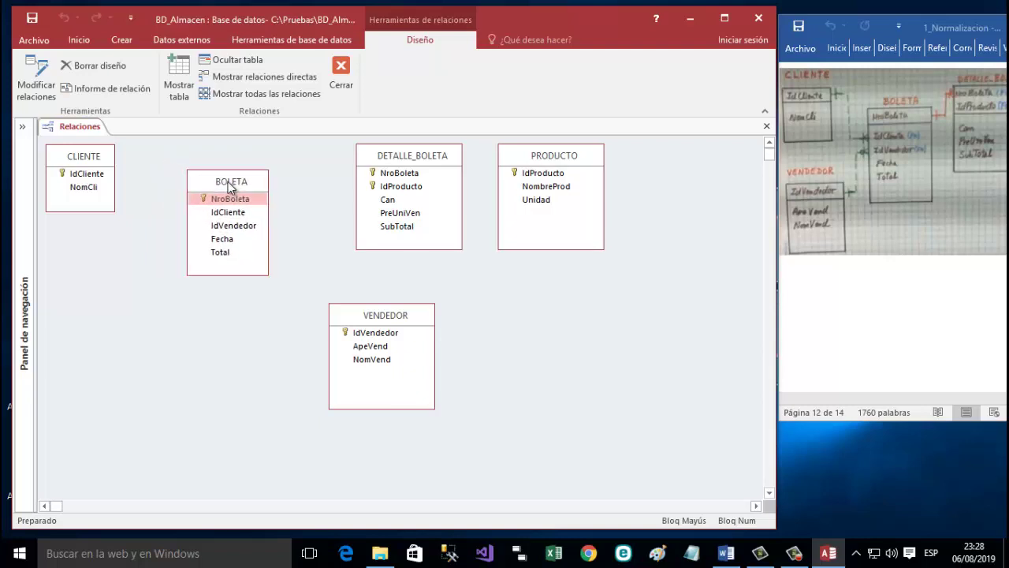
# Shrink the VENDEDOR box to fit its fields and place it below CLIENTE in the relationships layout.
pyautogui.click(371, 332)
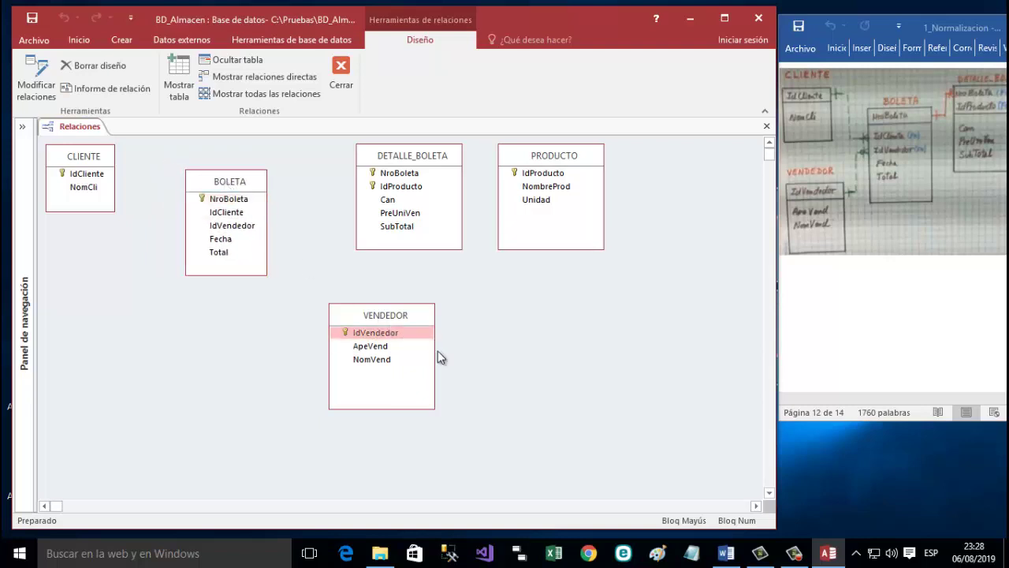
pyautogui.moveTo(434, 349); pyautogui.dragTo(410, 349)
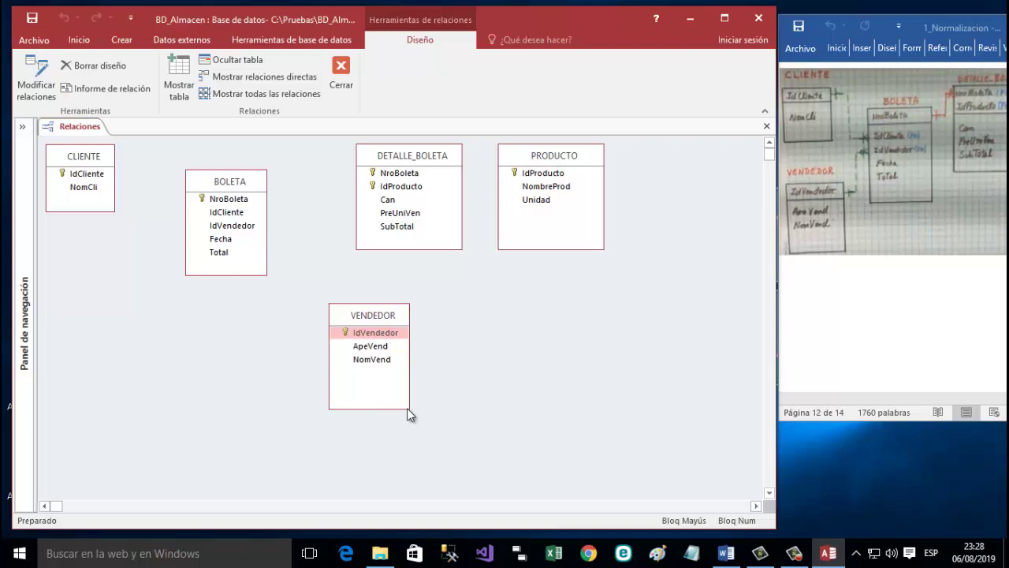
pyautogui.moveTo(409, 408); pyautogui.dragTo(408, 384)
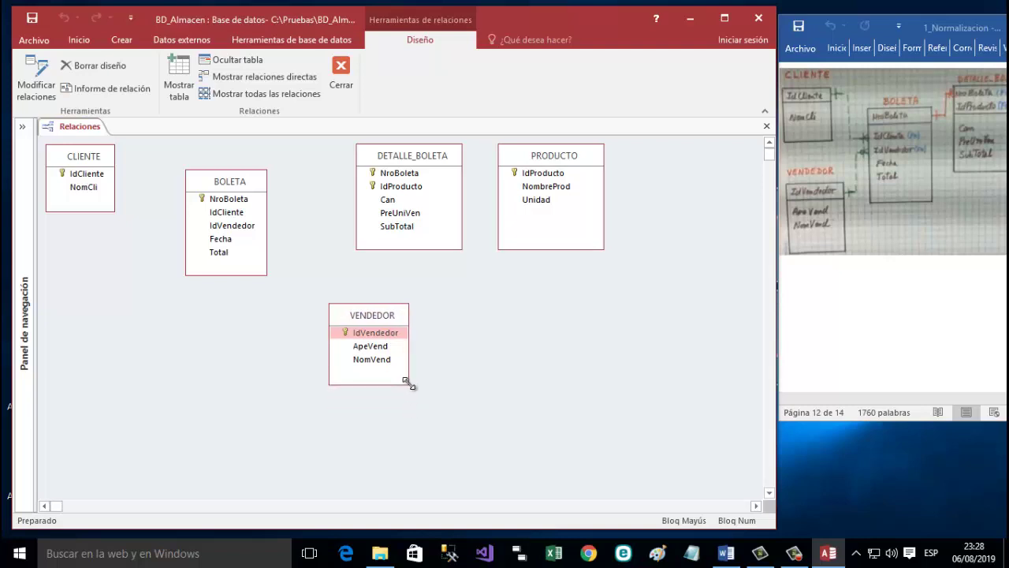
pyautogui.moveTo(372, 320); pyautogui.dragTo(93, 290)
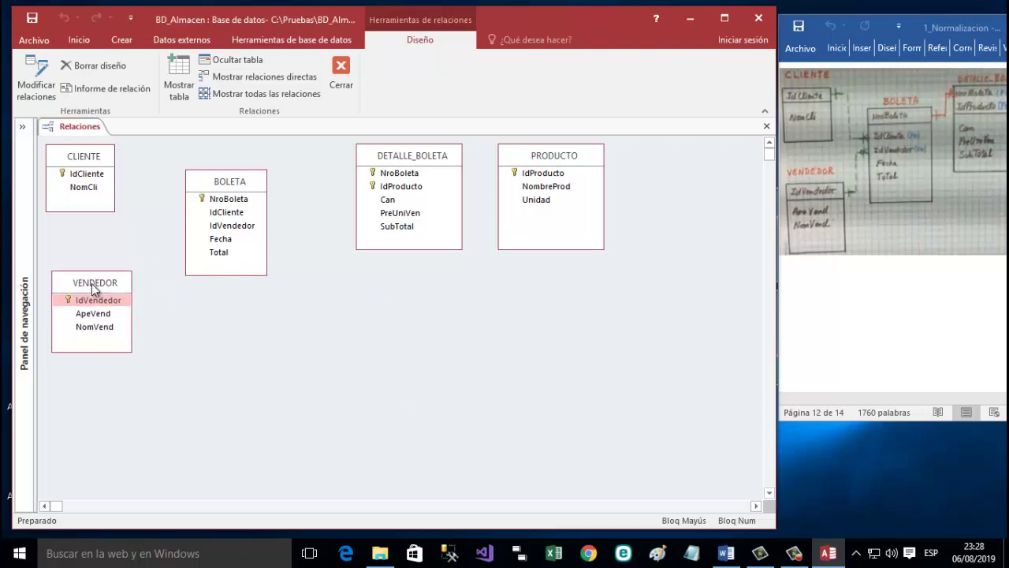
# Narrow the DETALLE_BOLETA box and place it lower, between BOLETA and PRODUCTO.
pyautogui.click(430, 171)
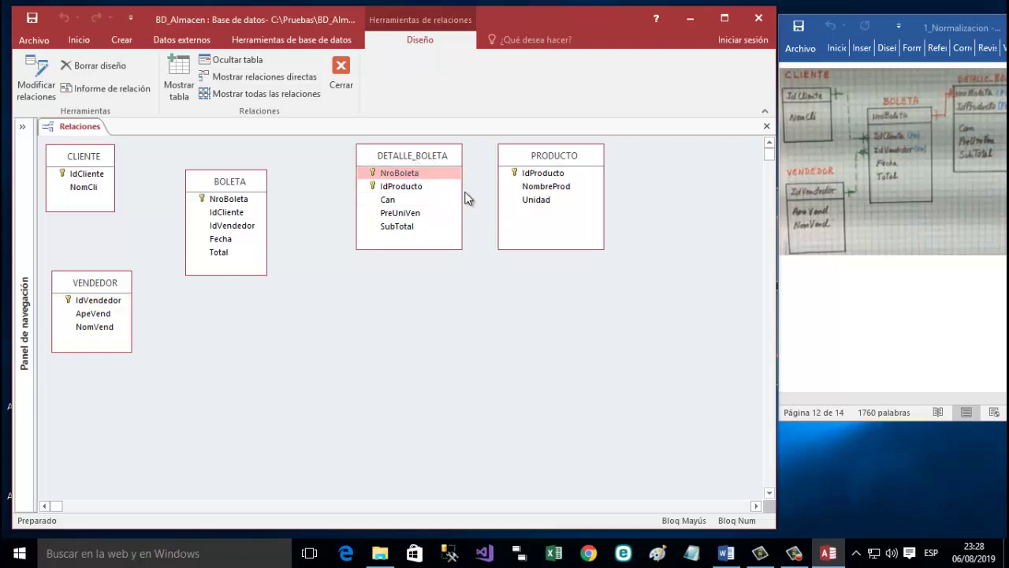
pyautogui.moveTo(462, 191); pyautogui.dragTo(446, 191)
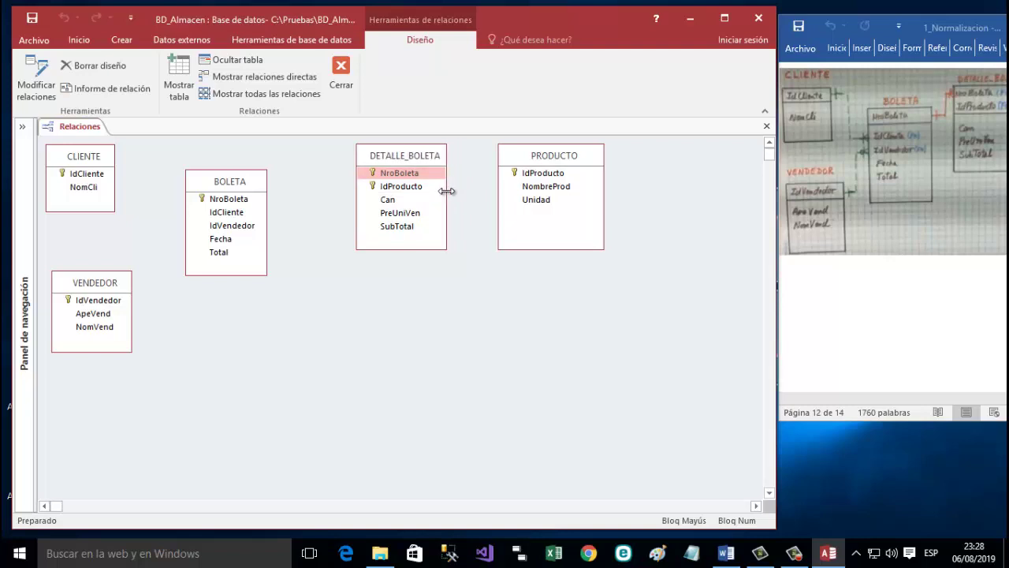
pyautogui.moveTo(406, 158); pyautogui.dragTo(382, 255)
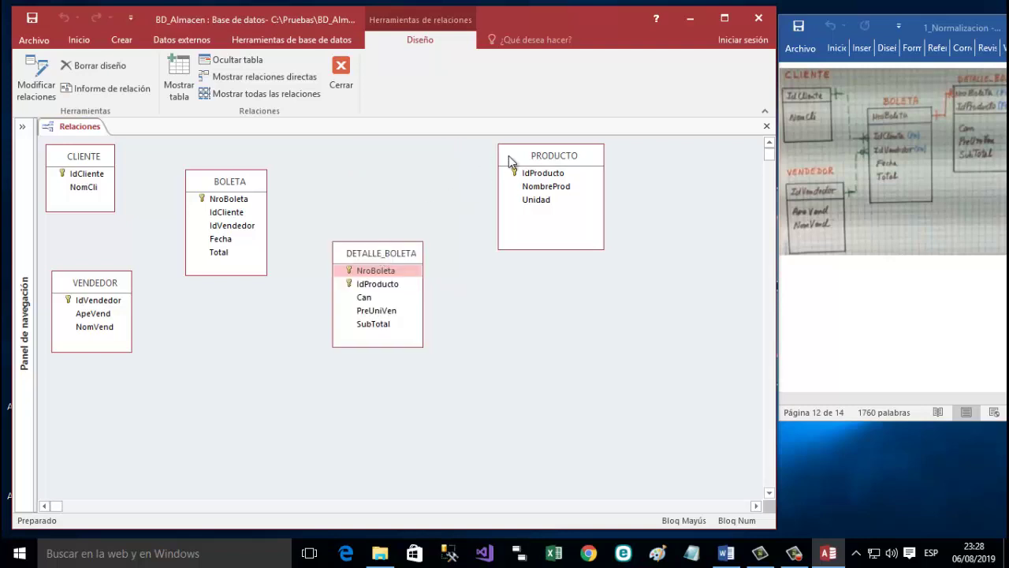
# Shrink the PRODUCTO box to fit its fields and shift it slightly down, level with BOLETA.
pyautogui.click(529, 172)
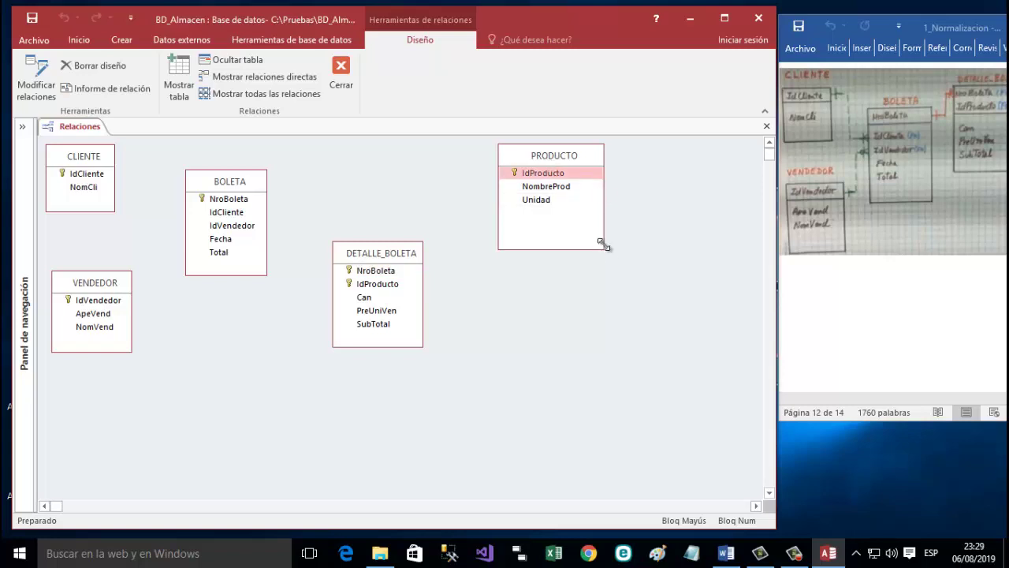
pyautogui.moveTo(603, 245); pyautogui.dragTo(585, 223)
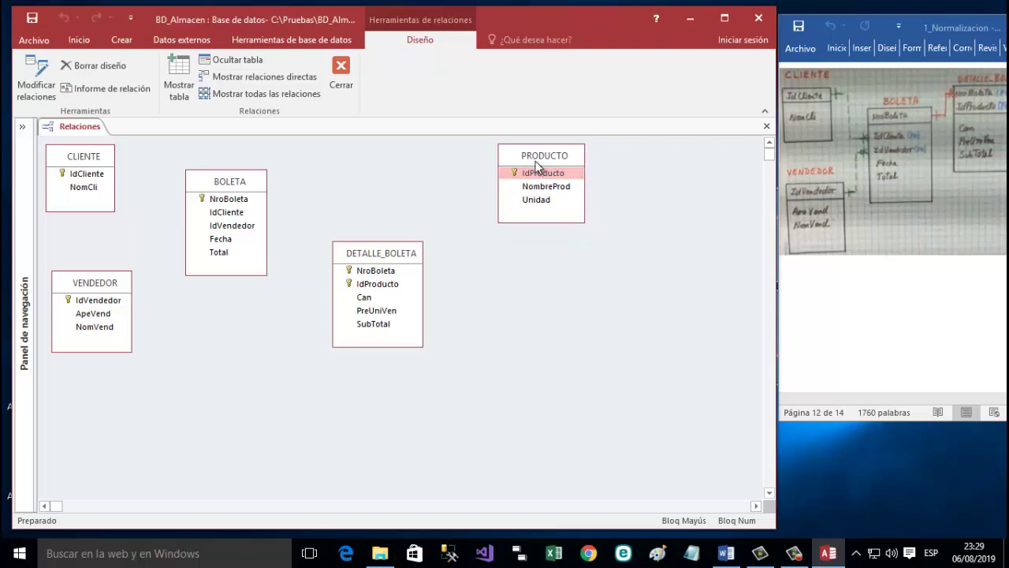
pyautogui.moveTo(535, 161); pyautogui.dragTo(524, 187)
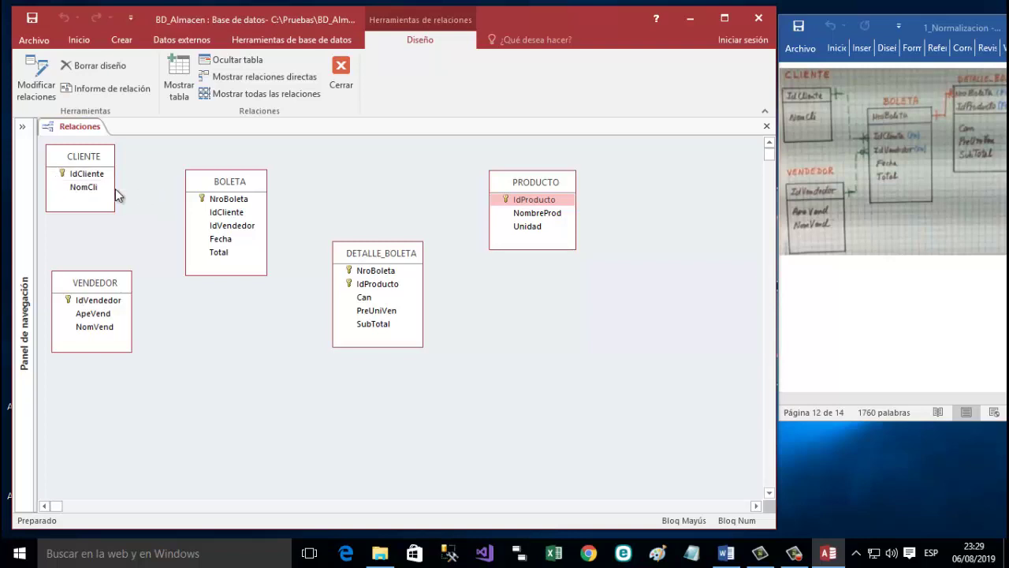
# Relate CLIENTE to BOLETA through IdCliente with "Exigir integridad referencial" enabled.
pyautogui.moveTo(66, 172); pyautogui.dragTo(204, 217)
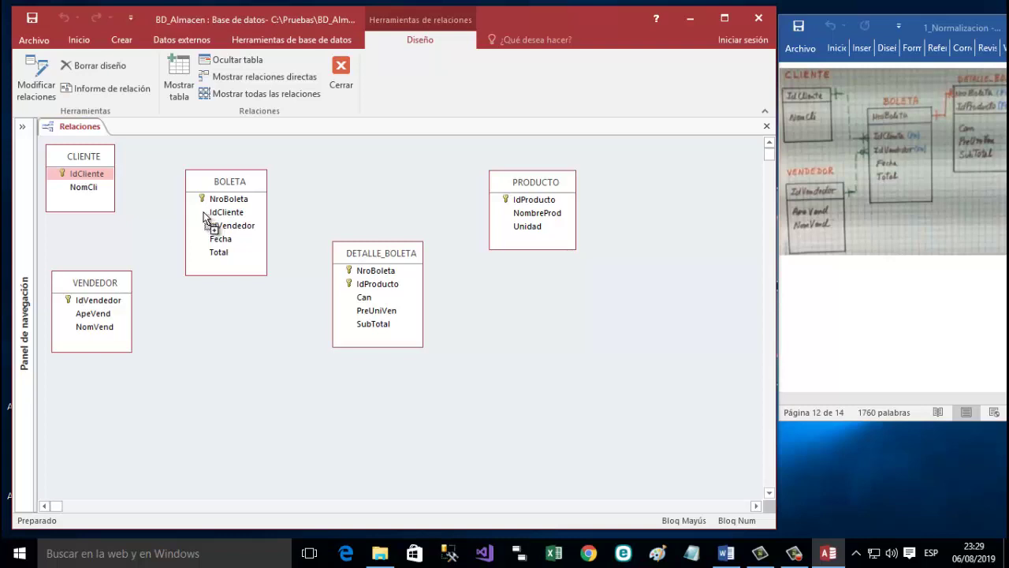
pyautogui.moveTo(204, 213); pyautogui.dragTo(203, 213)
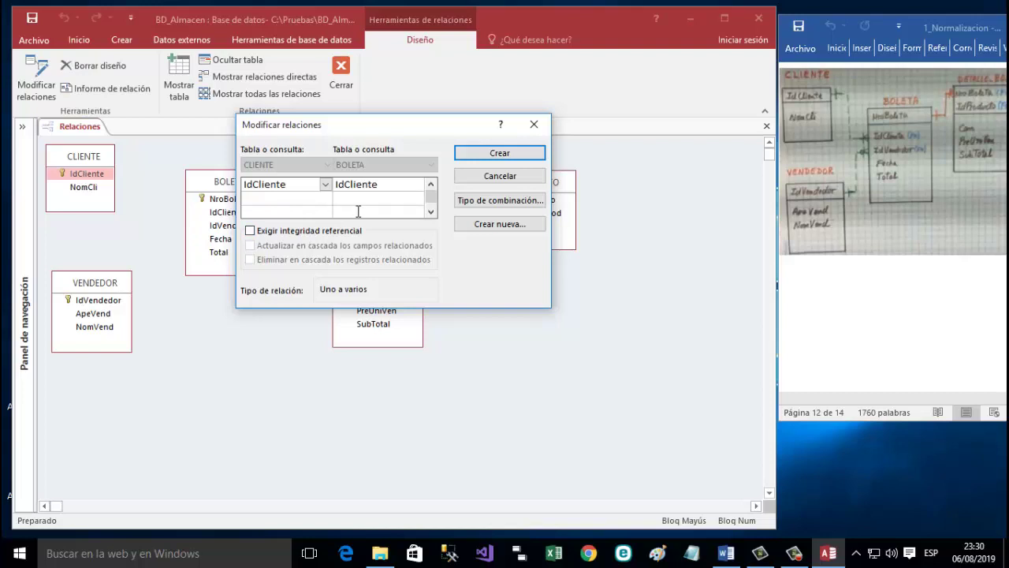
pyautogui.click(251, 232)
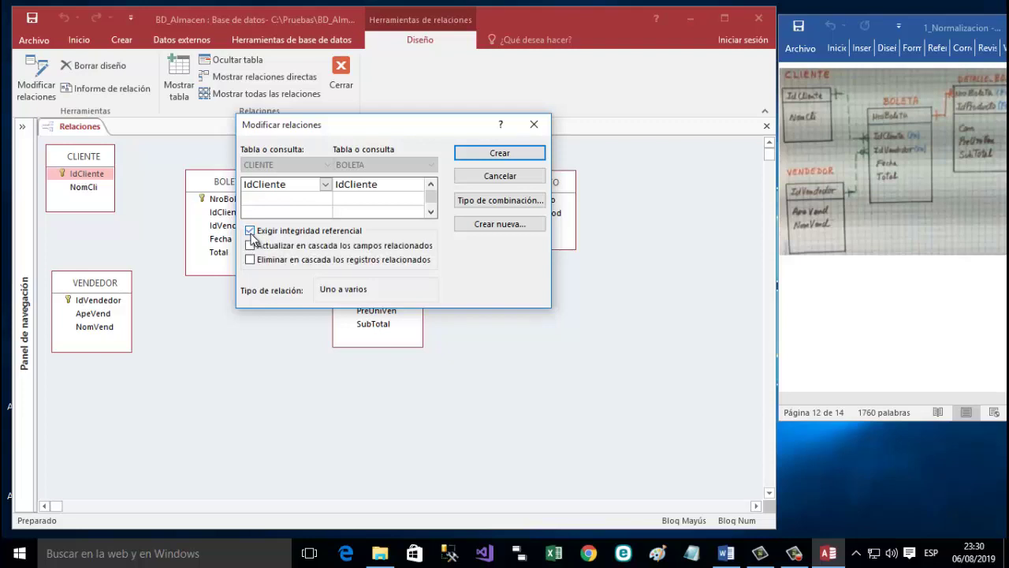
pyautogui.click(517, 155)
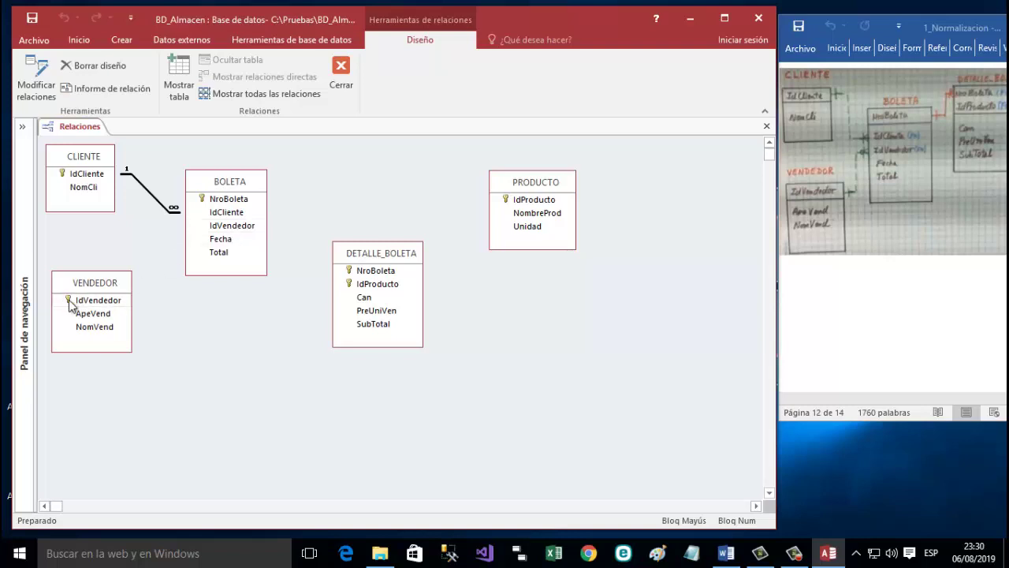
# Relate VENDEDOR to BOLETA through IdVendedor with "Exigir integridad referencial" enabled.
pyautogui.moveTo(69, 306); pyautogui.dragTo(206, 226)
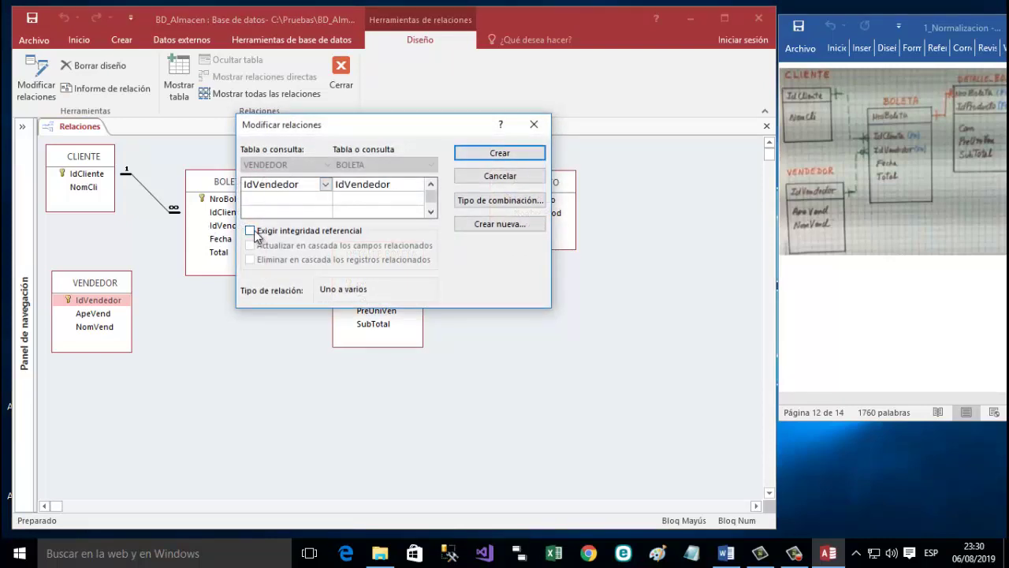
pyautogui.click(250, 230)
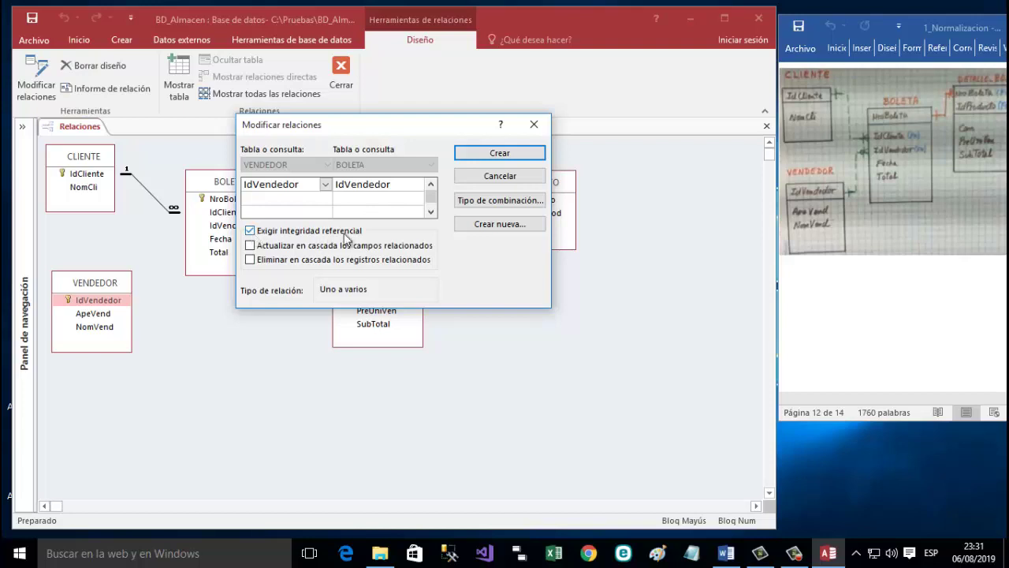
pyautogui.click(506, 156)
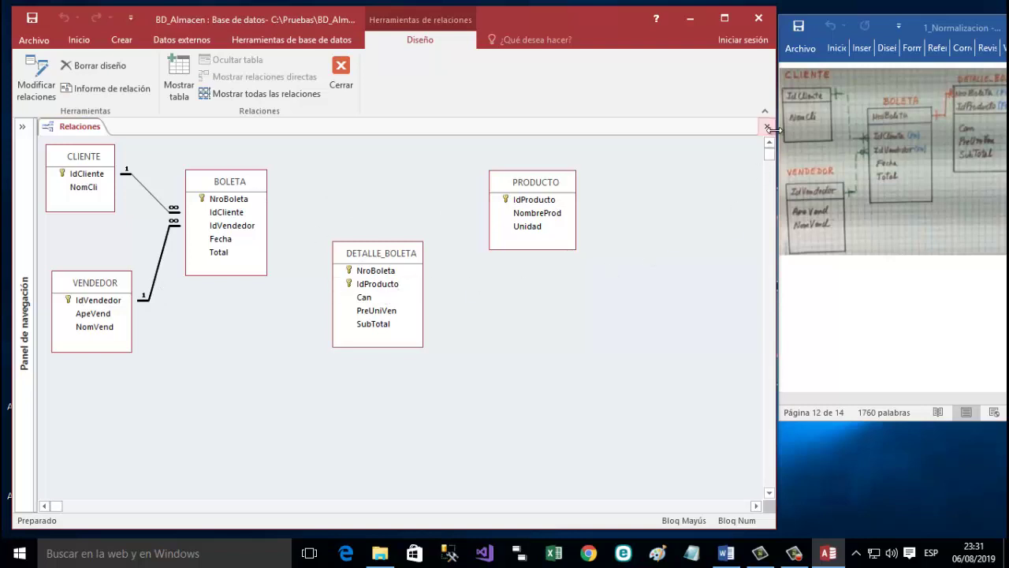
# Move the Word window to show its whole diagram, and in Access relate BOLETA to DETALLE_BOLETA through NroBoleta with "Exigir integridad referencial" enabled.
pyautogui.click(897, 309)
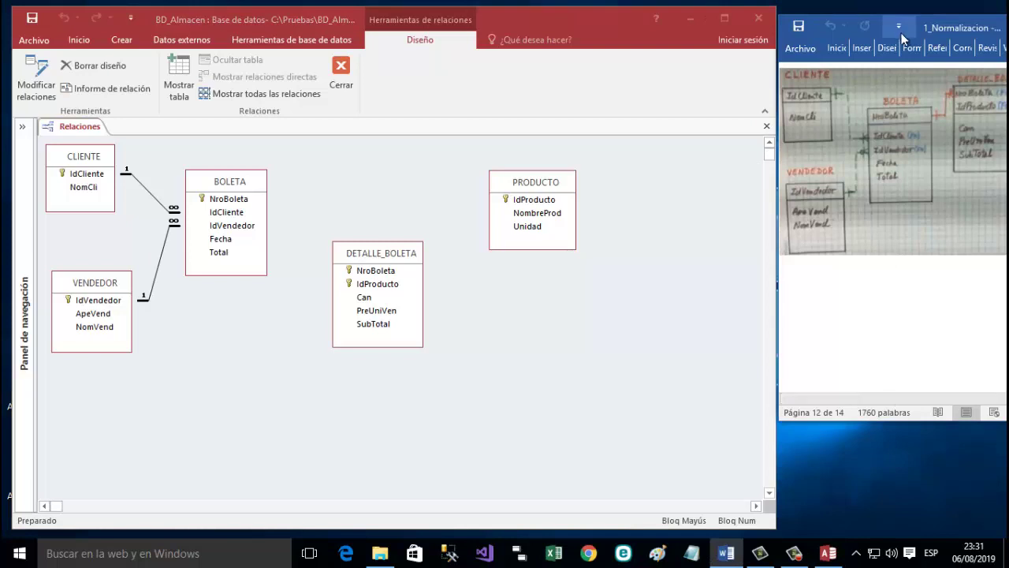
pyautogui.moveTo(941, 34); pyautogui.dragTo(832, 28)
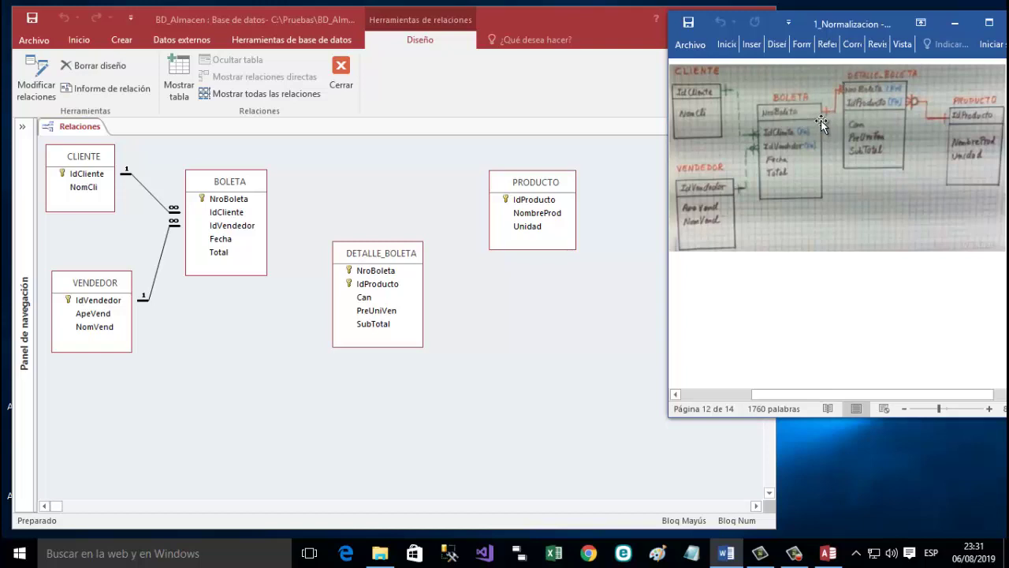
pyautogui.click(203, 203)
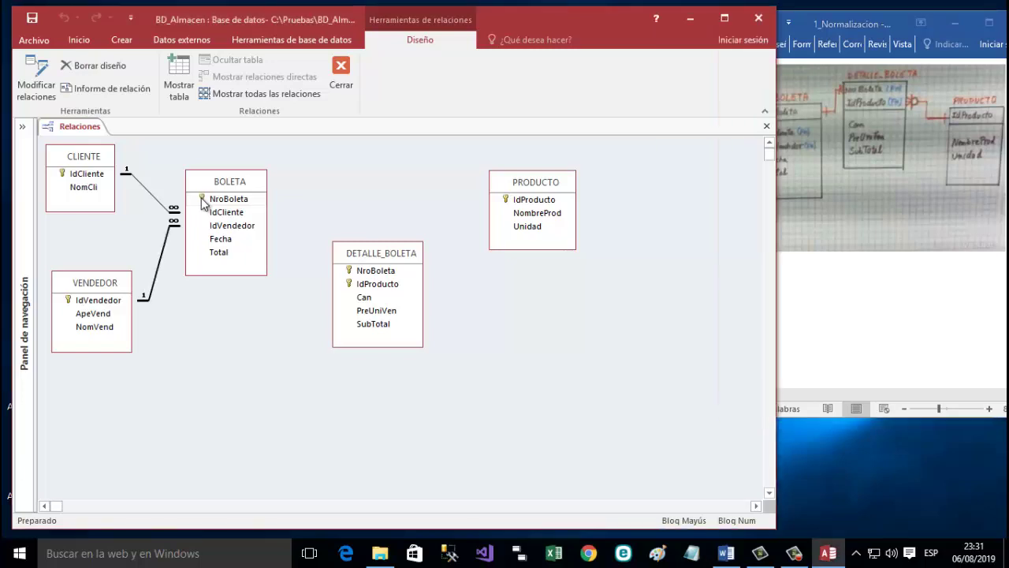
pyautogui.moveTo(203, 201); pyautogui.dragTo(352, 273)
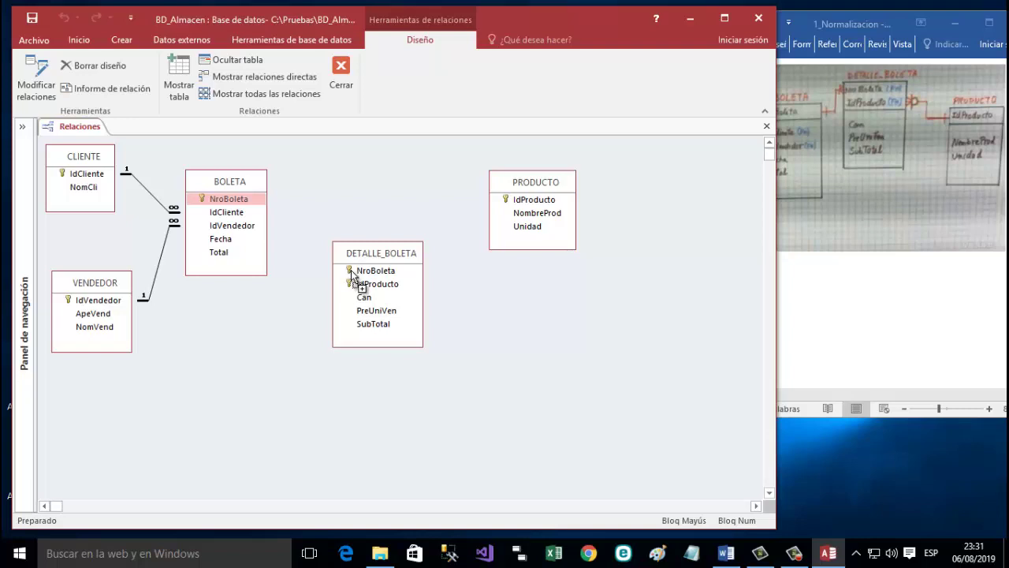
pyautogui.moveTo(352, 272); pyautogui.dragTo(352, 272)
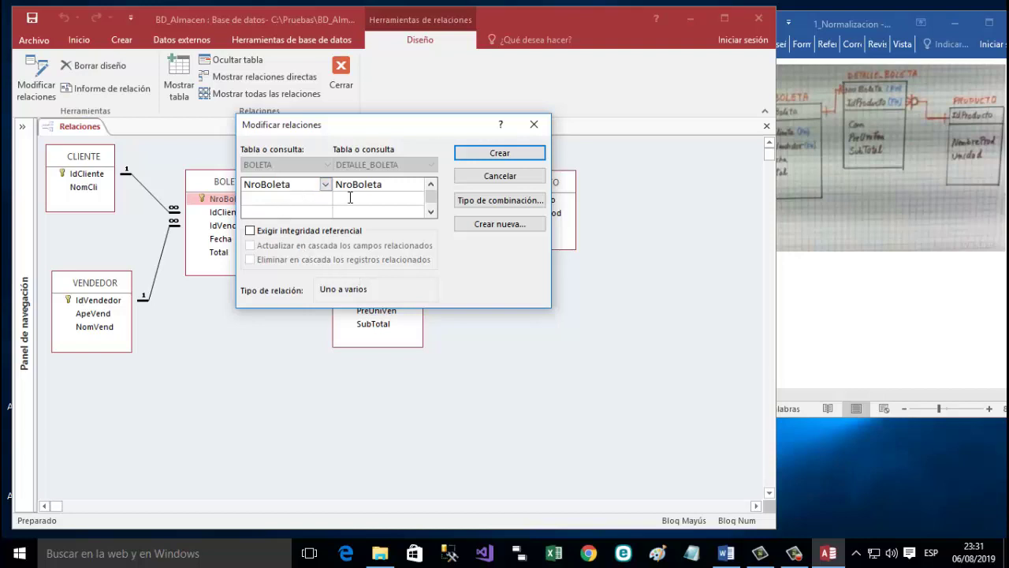
pyautogui.click(249, 230)
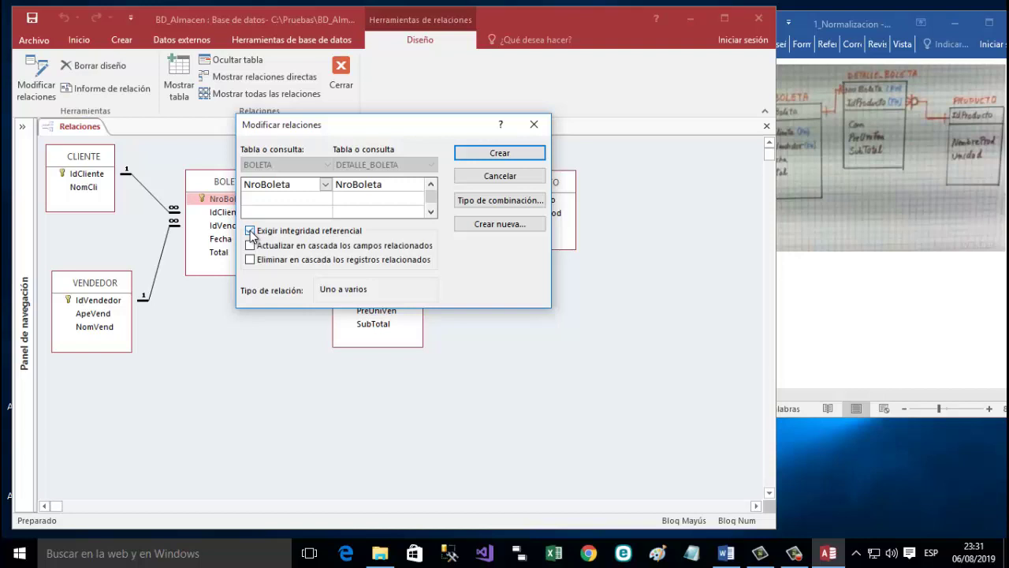
pyautogui.click(475, 157)
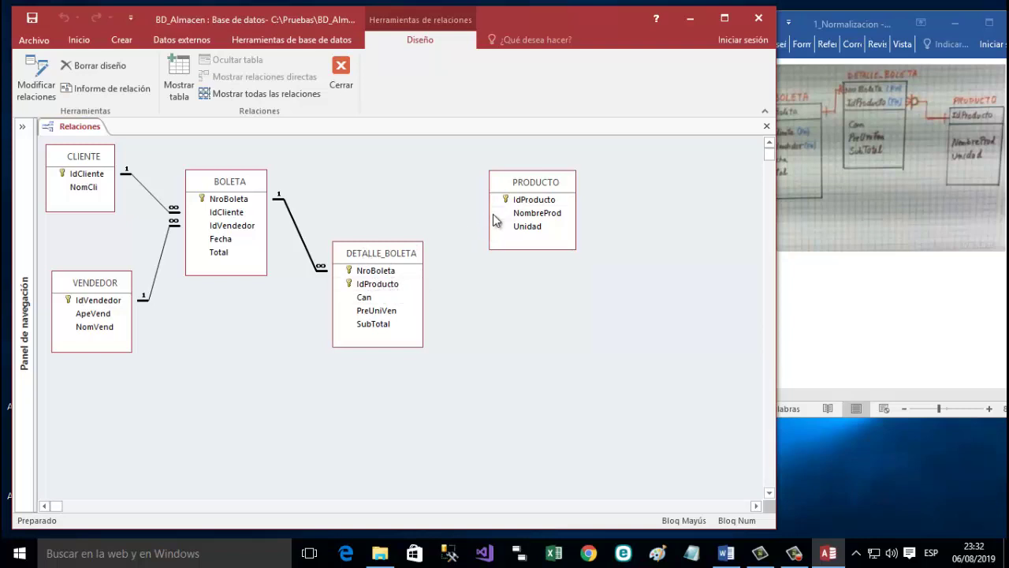
# Relate PRODUCTO to DETALLE_BOLETA through IdProducto with "Exigir integridad referencial" enabled.
pyautogui.moveTo(506, 201); pyautogui.dragTo(350, 285)
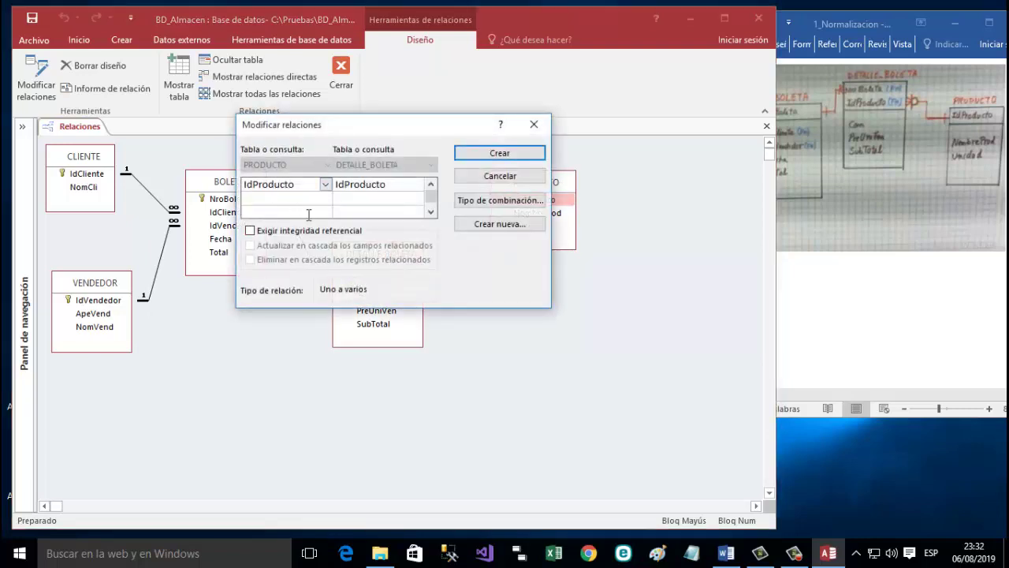
pyautogui.click(250, 231)
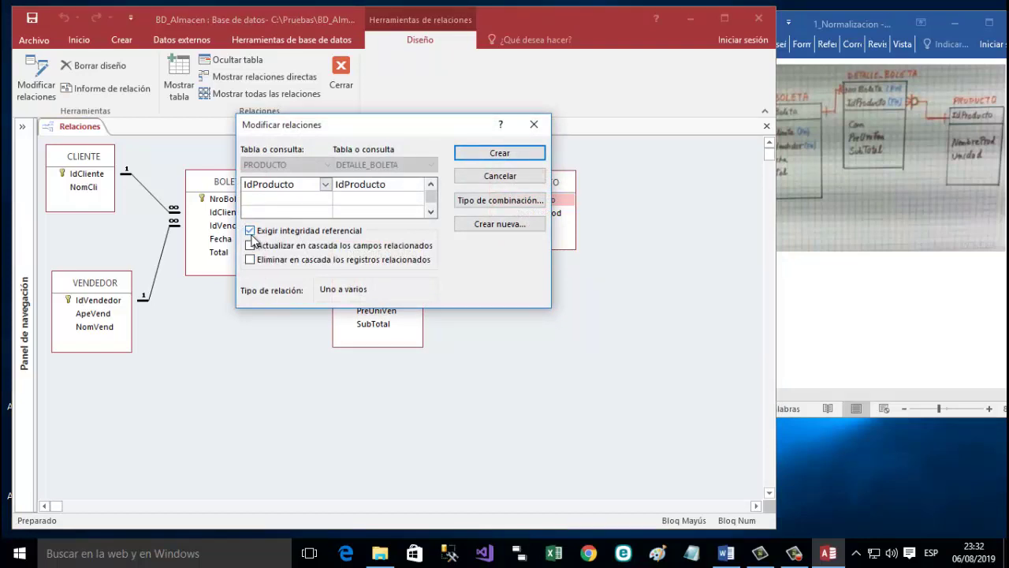
pyautogui.click(500, 154)
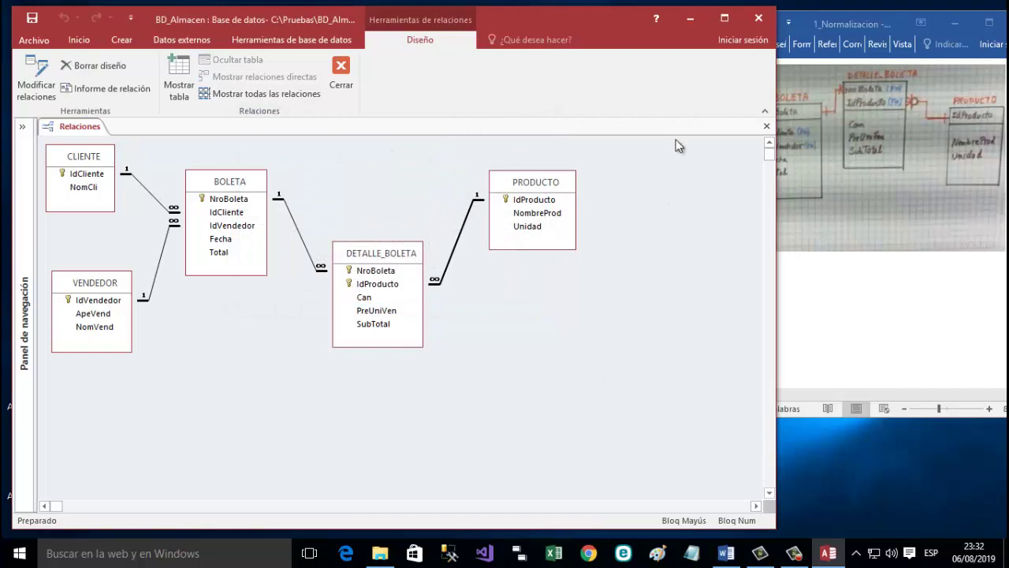
# Switch to Word, reduce its window's height, and position it so the whole diagram shows beside the Access relationships.
pyautogui.click(865, 30)
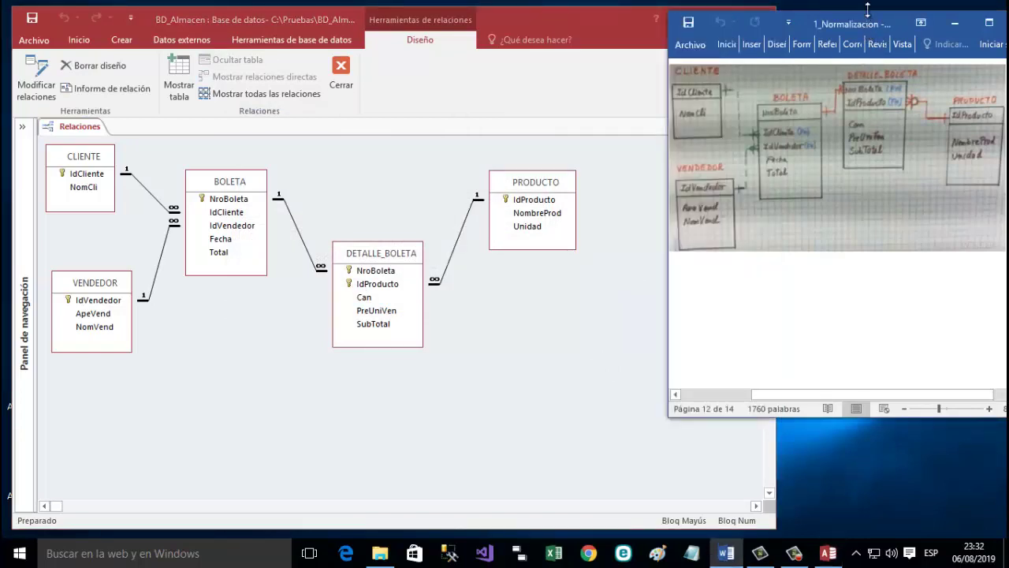
pyautogui.moveTo(865, 10); pyautogui.dragTo(854, 116)
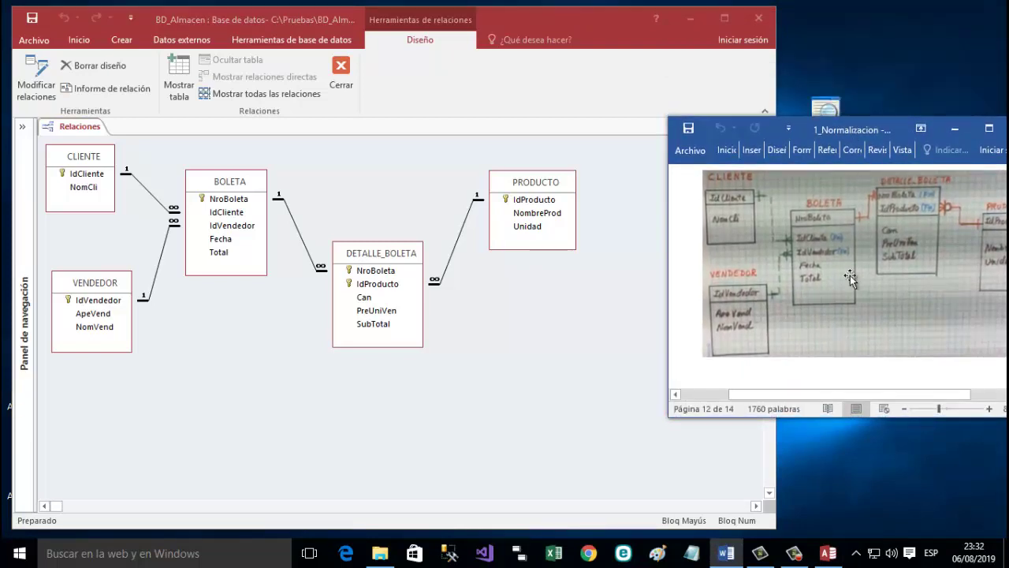
pyautogui.moveTo(828, 395); pyautogui.dragTo(862, 396)
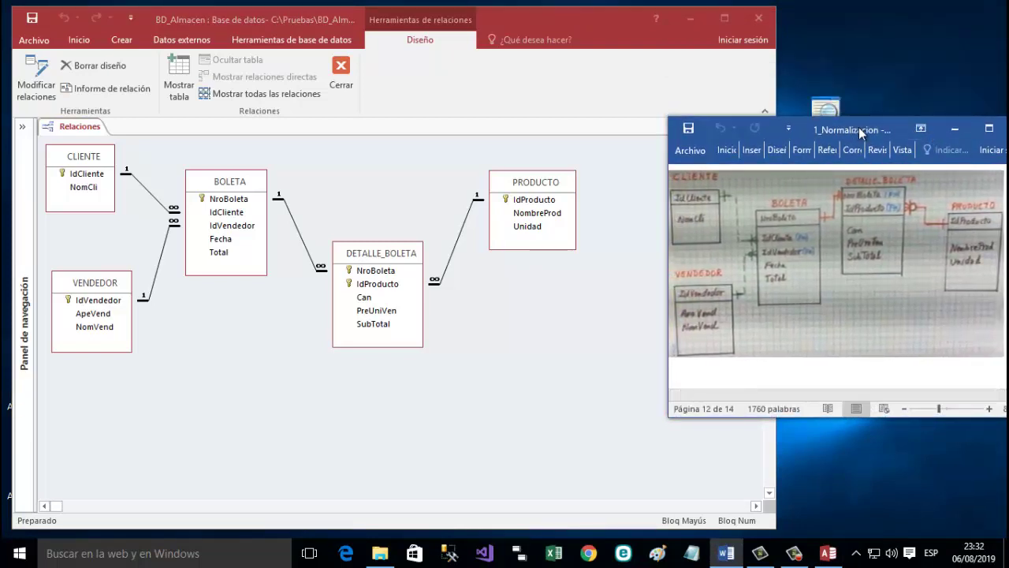
pyautogui.moveTo(858, 127); pyautogui.dragTo(804, 177)
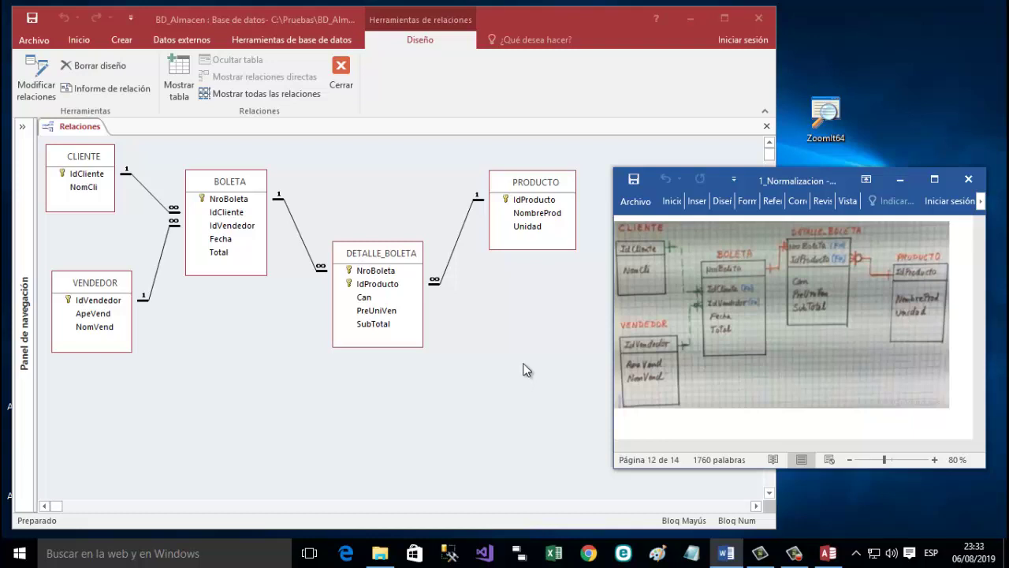
# Maximize Access with its navigation pane expanded, and bring the Word diagram back in front of it.
pyautogui.click(728, 20)
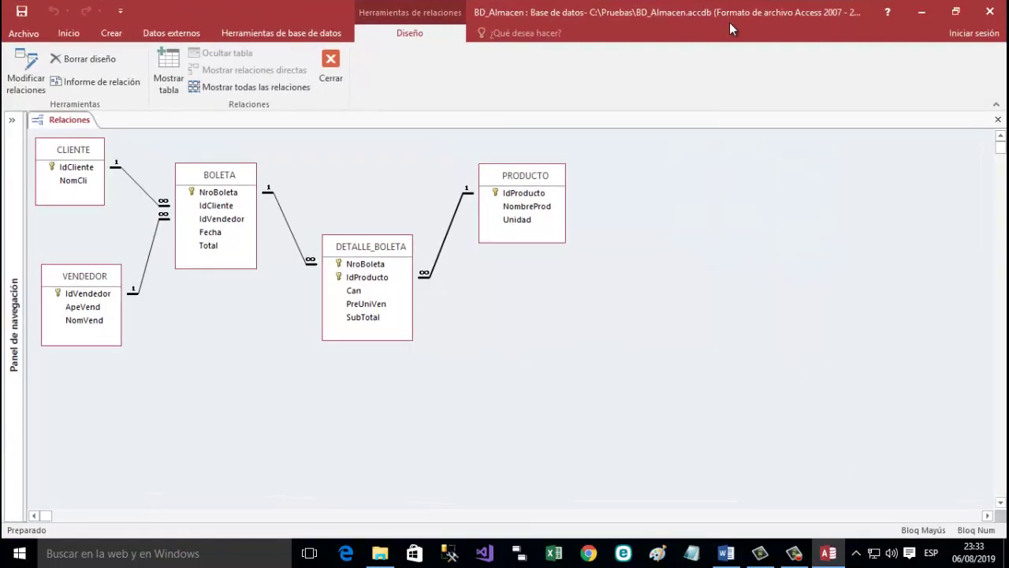
pyautogui.click(12, 119)
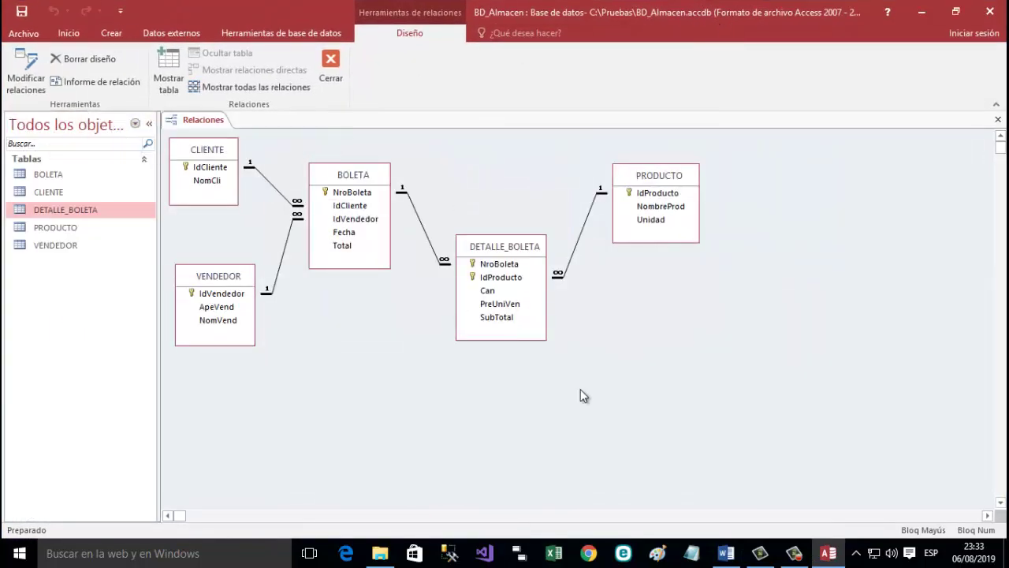
pyautogui.click(732, 556)
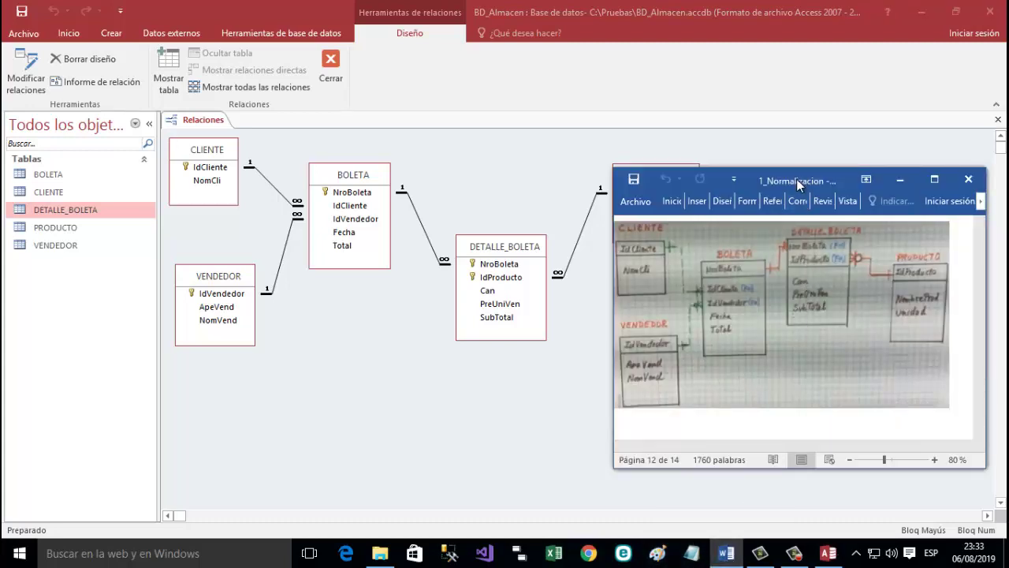